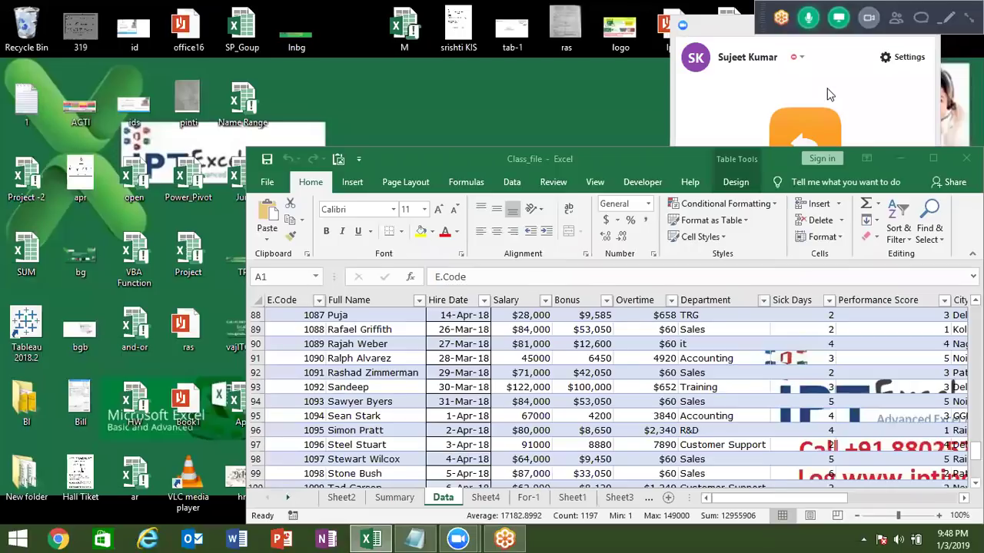
# - Copy the Sheet4 employee data A1:K109 into a new blank workbook
pyautogui.doubleClick(665, 156)
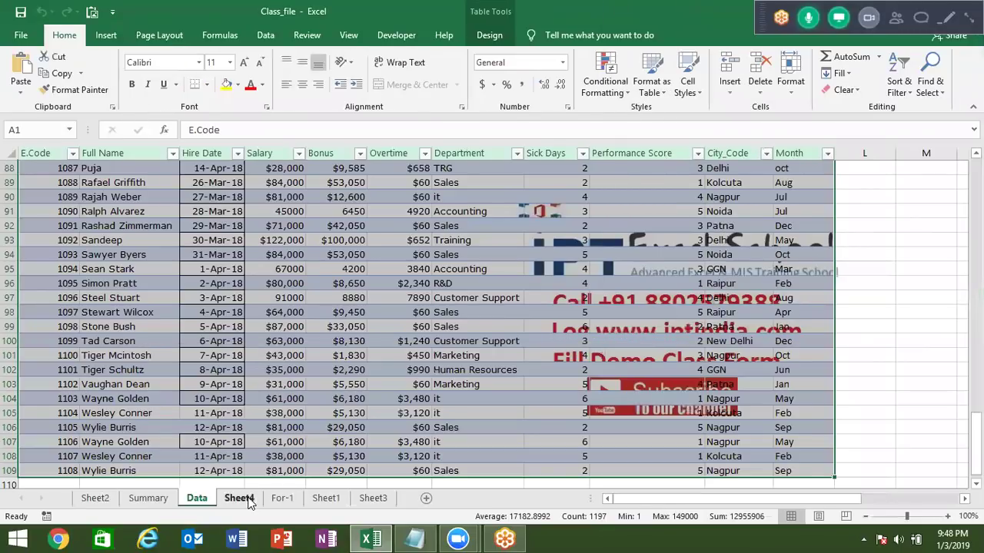
pyautogui.click(238, 498)
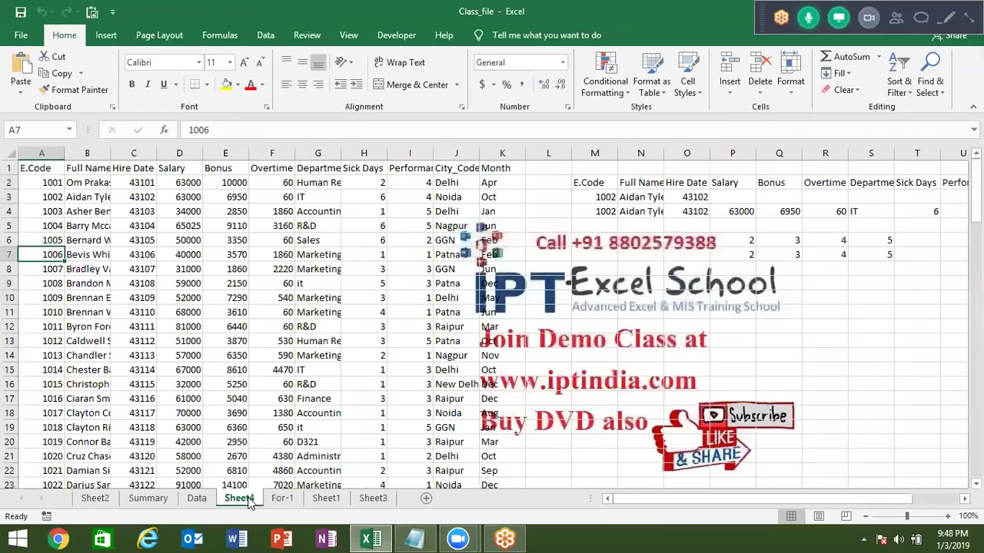
pyautogui.hotkey('ctrl', 'Home')
pyautogui.hotkey('ctrl', 'shift', 'Right')
pyautogui.hotkey('ctrl', 'shift', 'Down')
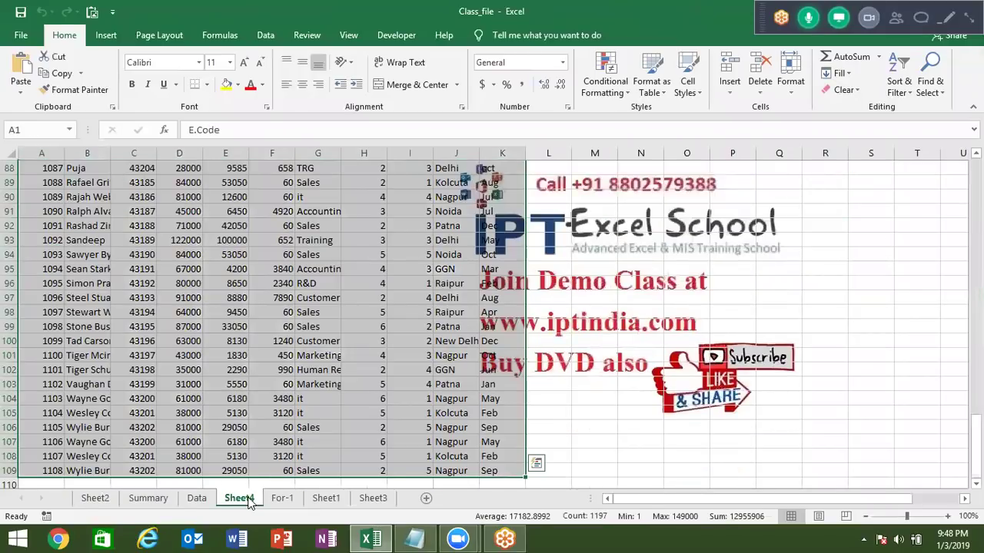
pyautogui.hotkey('ctrl', 'c')
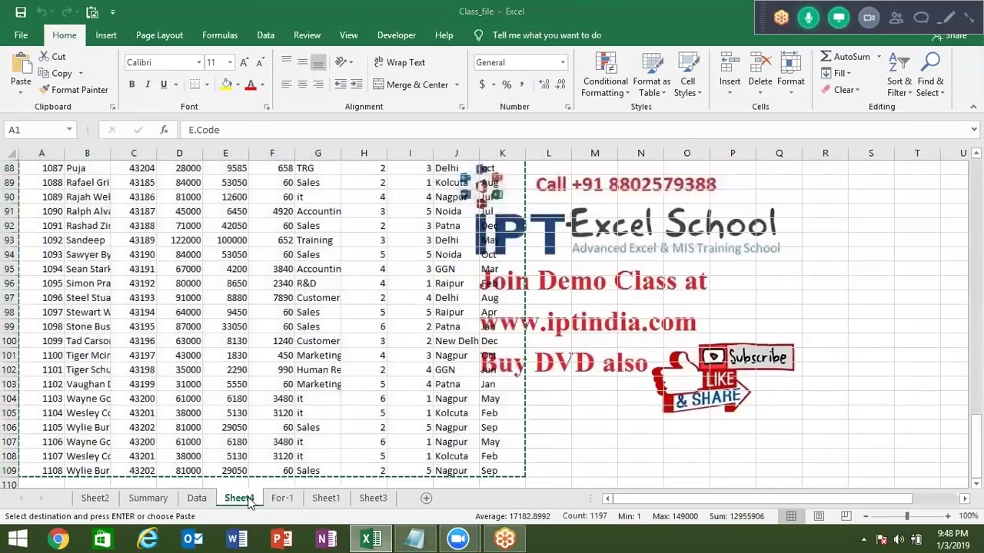
pyautogui.hotkey('ctrl', 'n')
pyautogui.hotkey('ctrl', 'v')
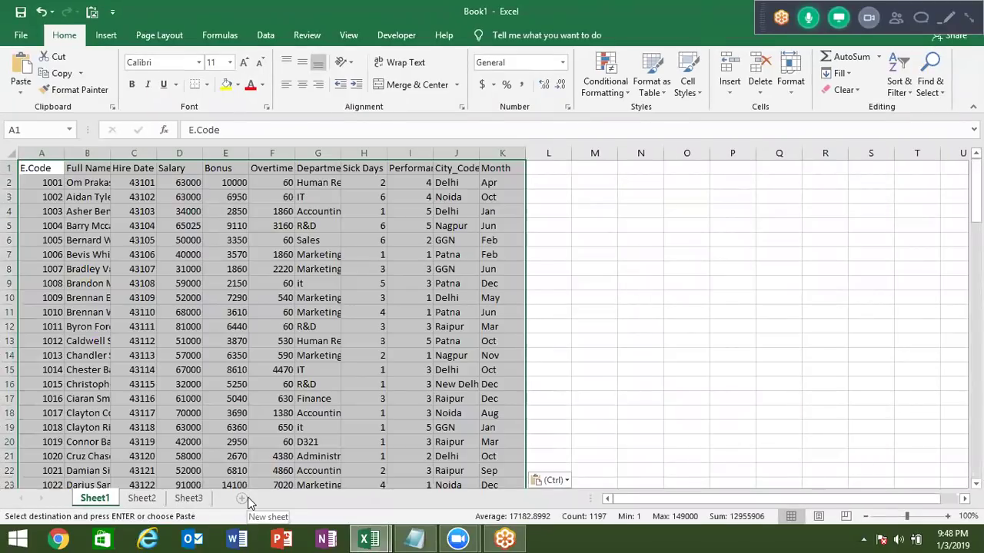
# - Format the Hire Date column C as dates like 1-Jan-18
pyautogui.click(142, 148)
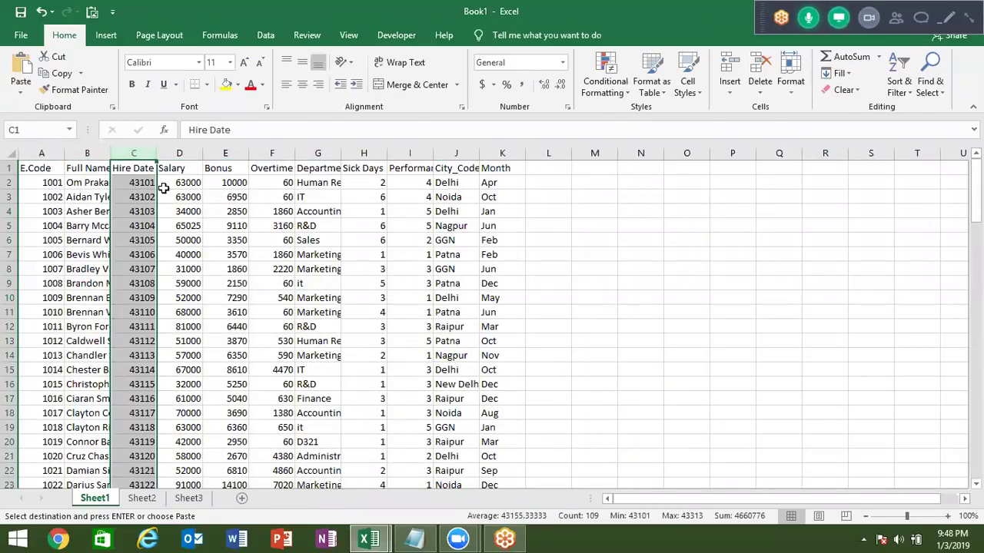
pyautogui.press('Escape')
pyautogui.hotkey('ctrl', 'shift', '3')
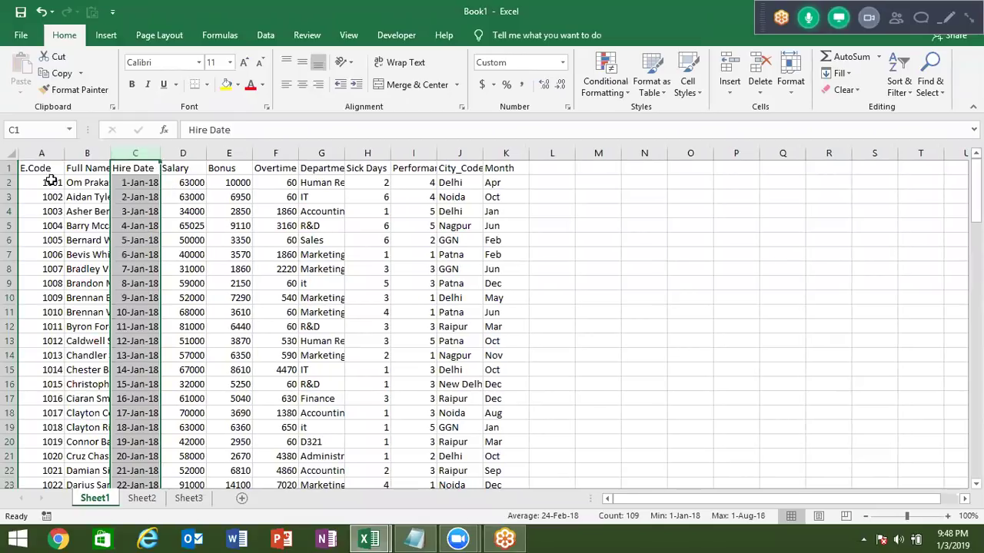
pyautogui.click(33, 164)
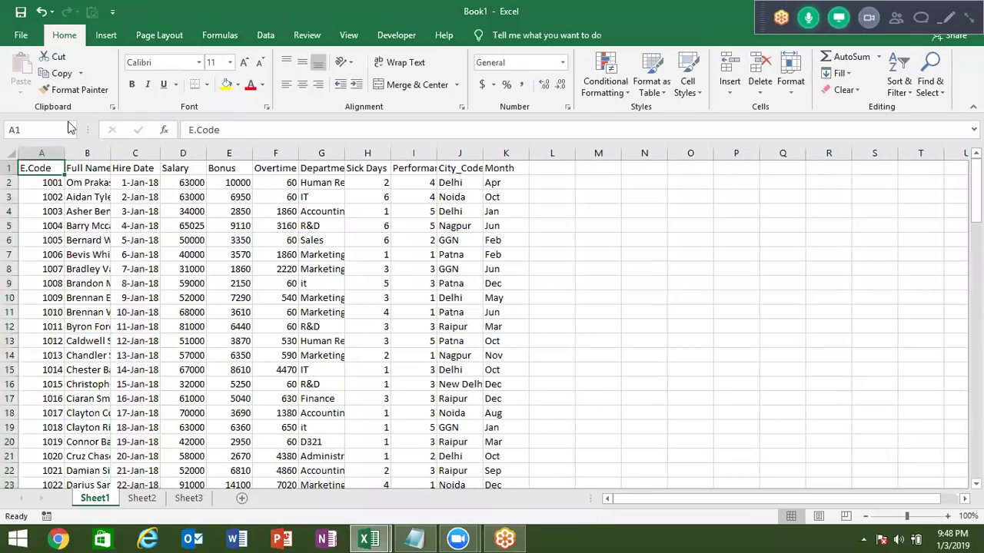
# - Insert a pivot table from Sheet1!$A$1:$K$109 on a new worksheet
pyautogui.click(108, 36)
pyautogui.click(29, 75)
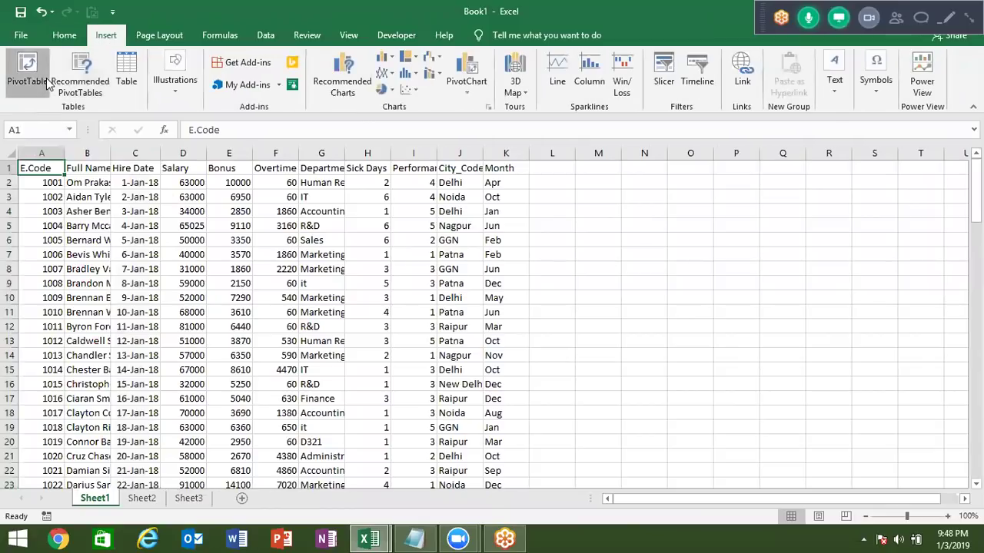
pyautogui.click(641, 459)
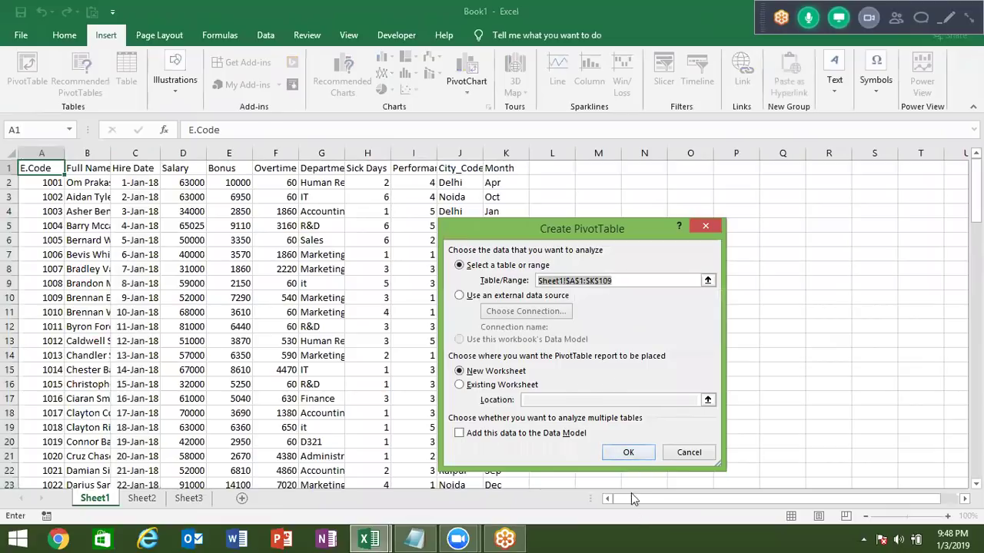
pyautogui.click(625, 450)
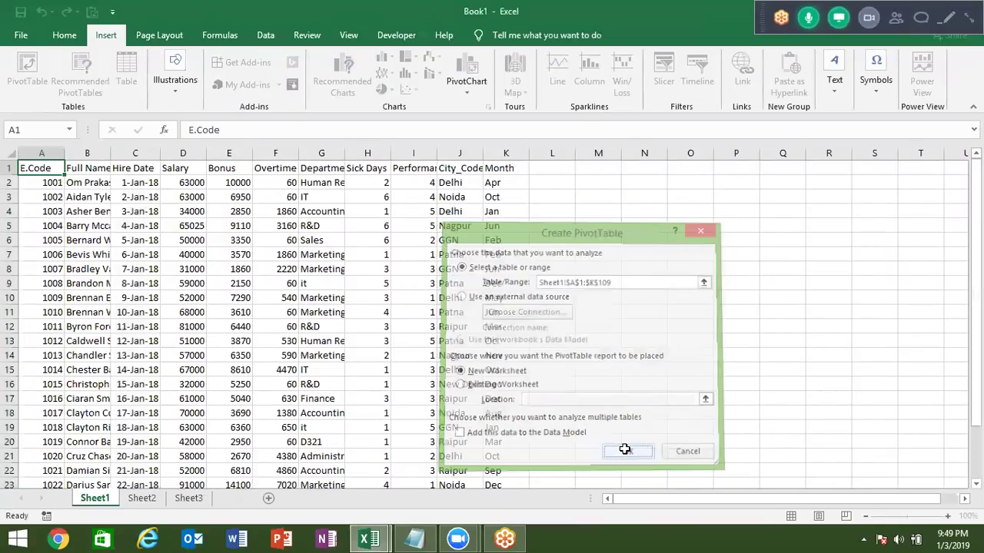
# - Lay out the pivot with Department as rows and Sum of Salary and Sum of E.Code as values
pyautogui.moveTo(843, 323); pyautogui.dragTo(845, 450)
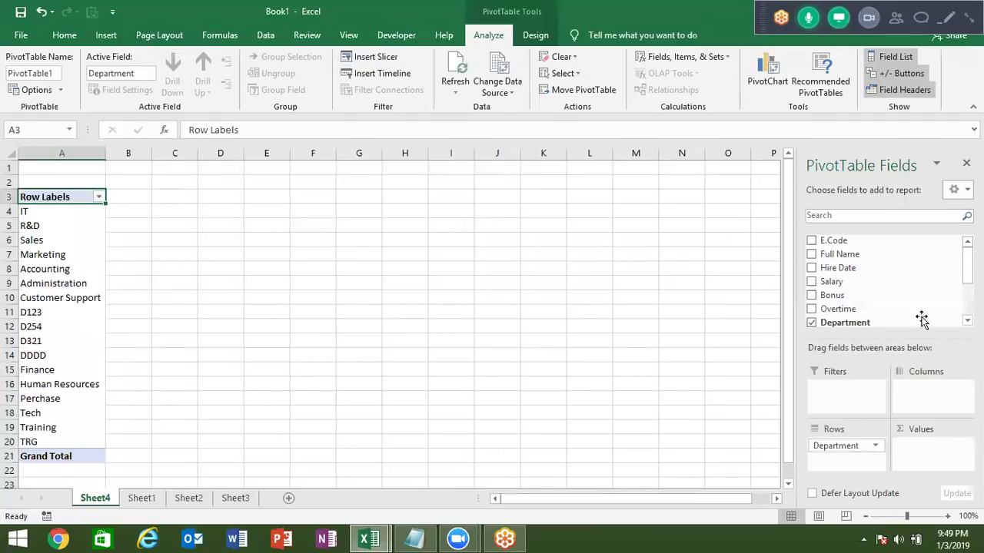
pyautogui.scroll(-2, 895, 296)
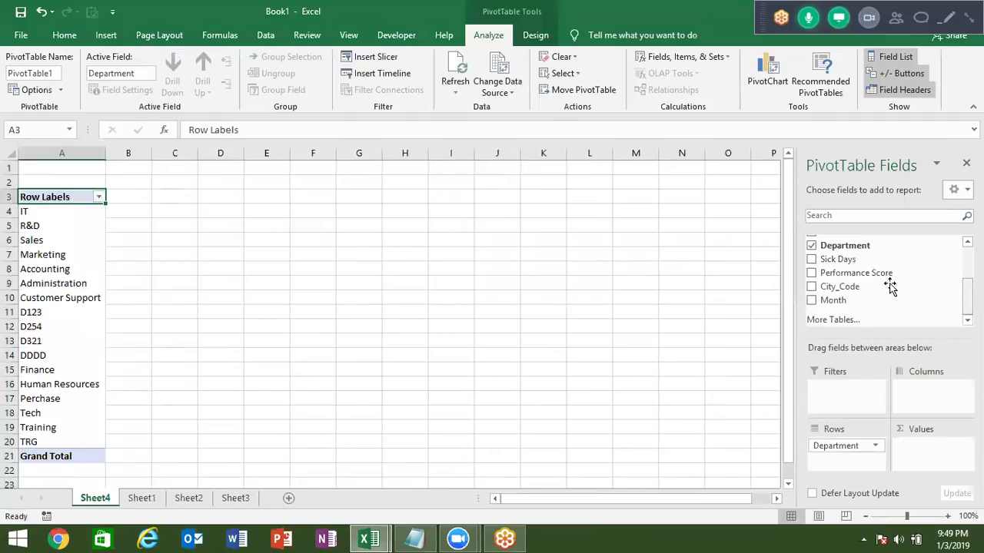
pyautogui.scroll(2, 884, 284)
pyautogui.scroll(1, 884, 281)
pyautogui.moveTo(873, 283); pyautogui.dragTo(918, 450)
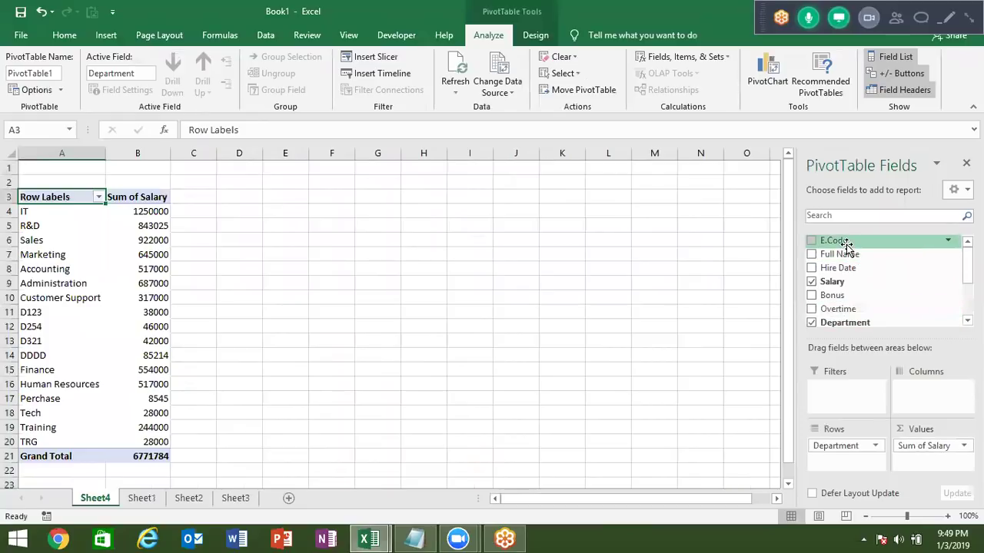
pyautogui.moveTo(846, 244); pyautogui.dragTo(929, 459)
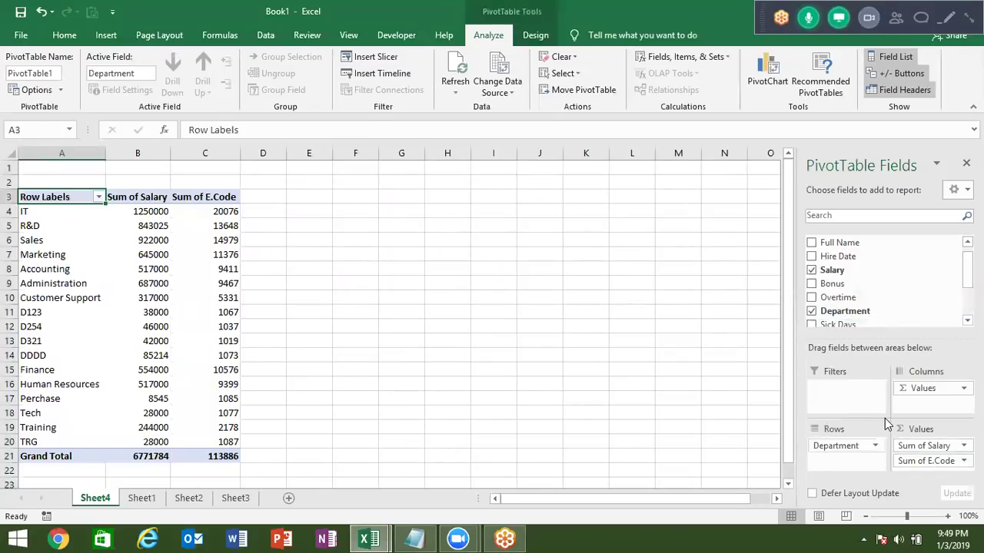
pyautogui.scroll(-2, 884, 296)
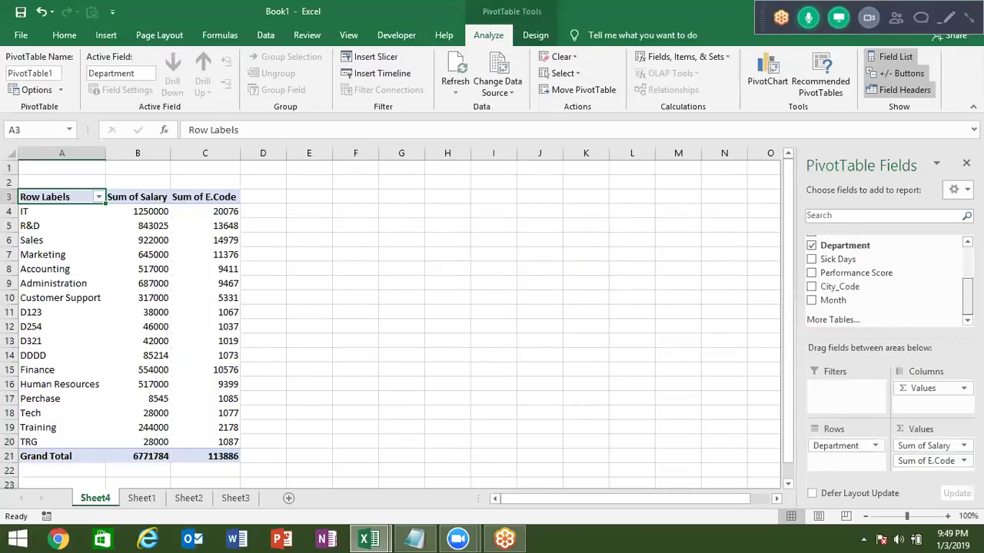
pyautogui.moveTo(884, 300); pyautogui.dragTo(858, 388)
# - Add Month as a report filter and test filtering the pivot to Apr and Pune
pyautogui.moveTo(841, 300); pyautogui.dragTo(843, 400)
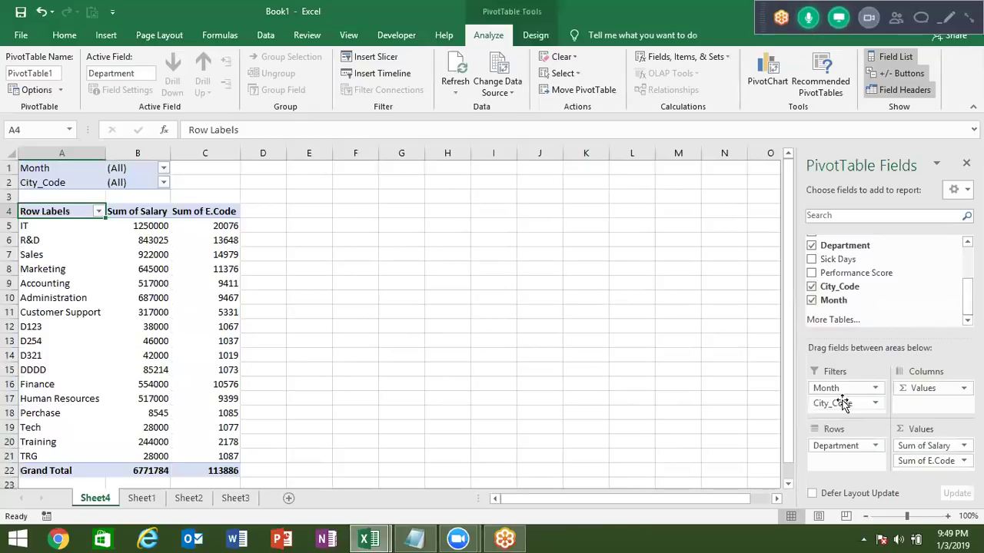
pyautogui.click(162, 169)
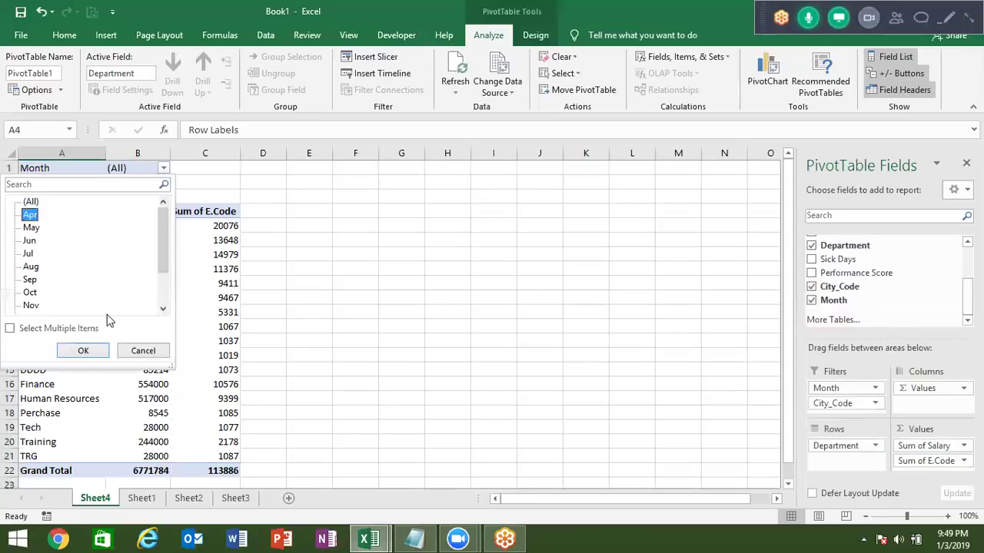
pyautogui.click(89, 352)
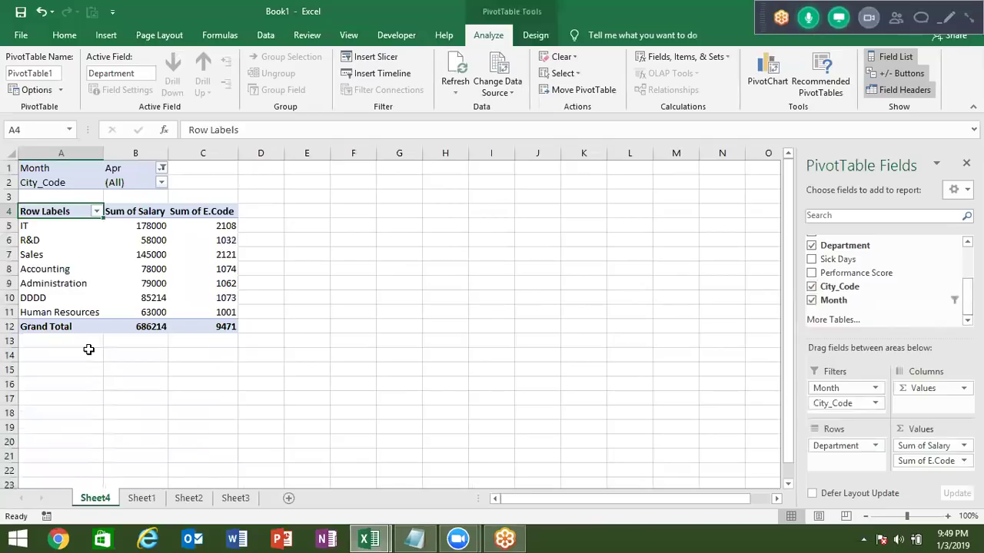
pyautogui.click(162, 183)
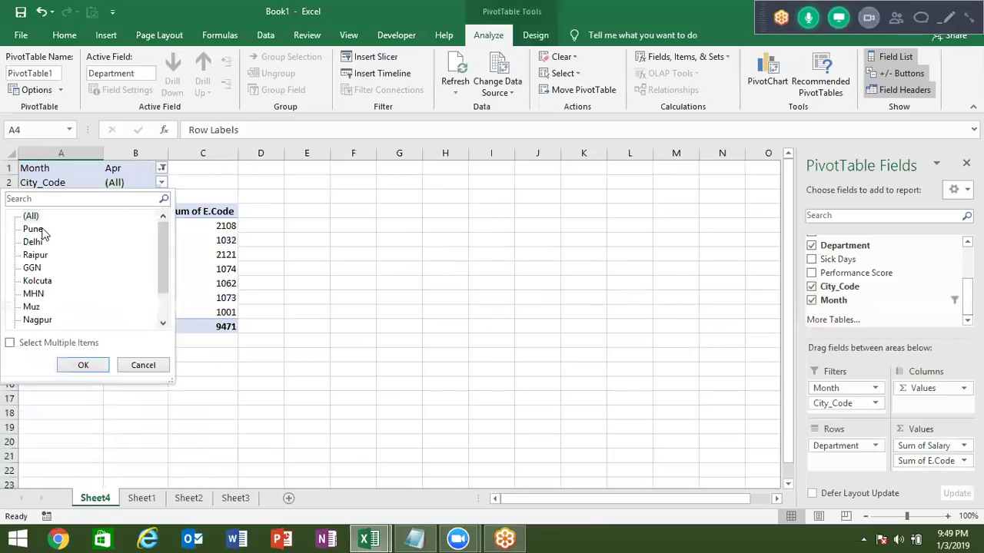
pyautogui.click(77, 365)
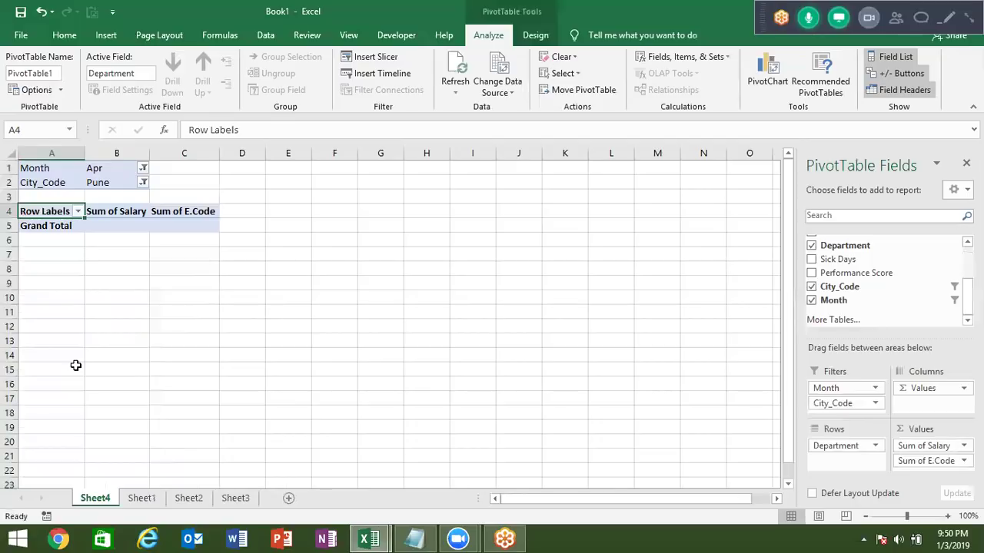
# - Reset the City_Code and Month filters to (All), totalling 6771784 Salary and 113886 E.Code
pyautogui.click(145, 278)
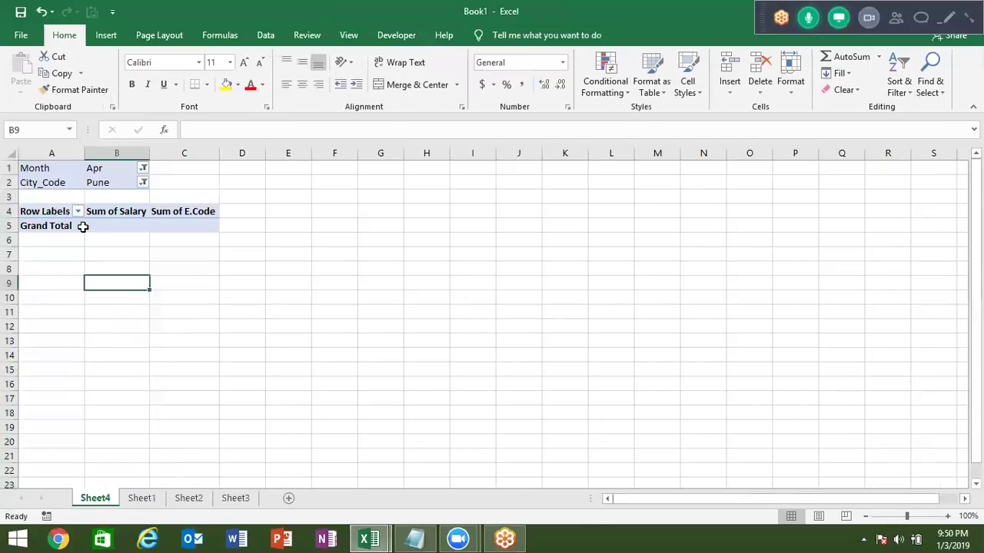
pyautogui.click(82, 226)
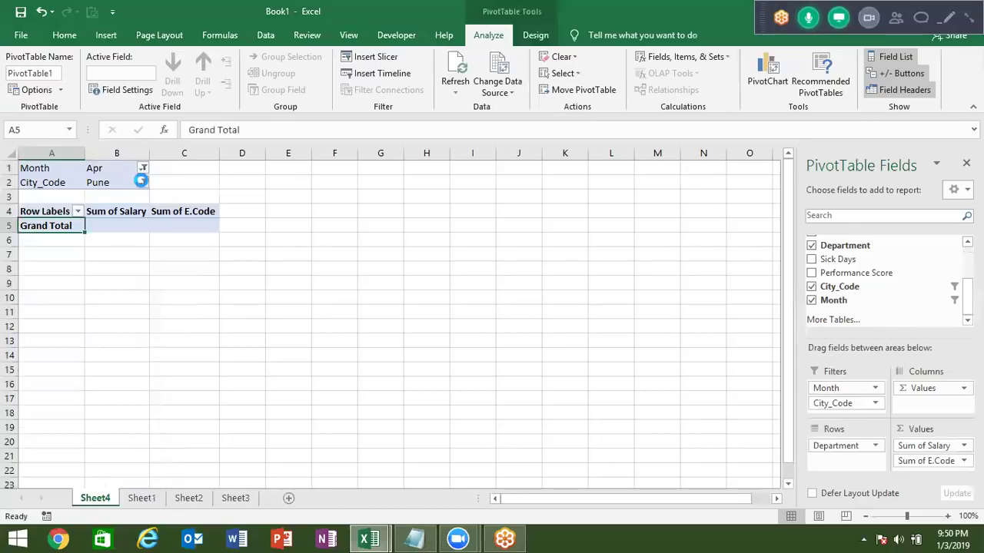
pyautogui.click(142, 183)
pyautogui.click(31, 216)
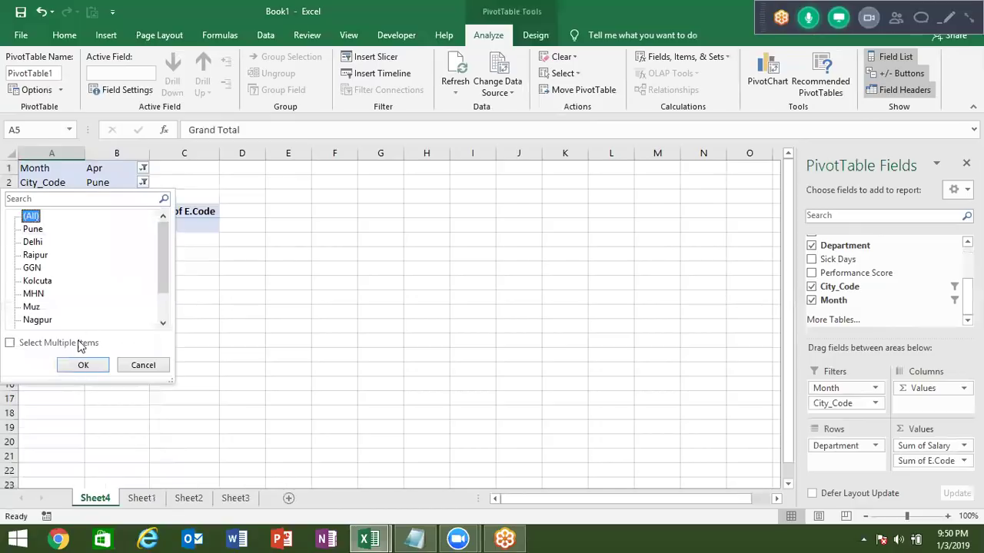
pyautogui.click(79, 366)
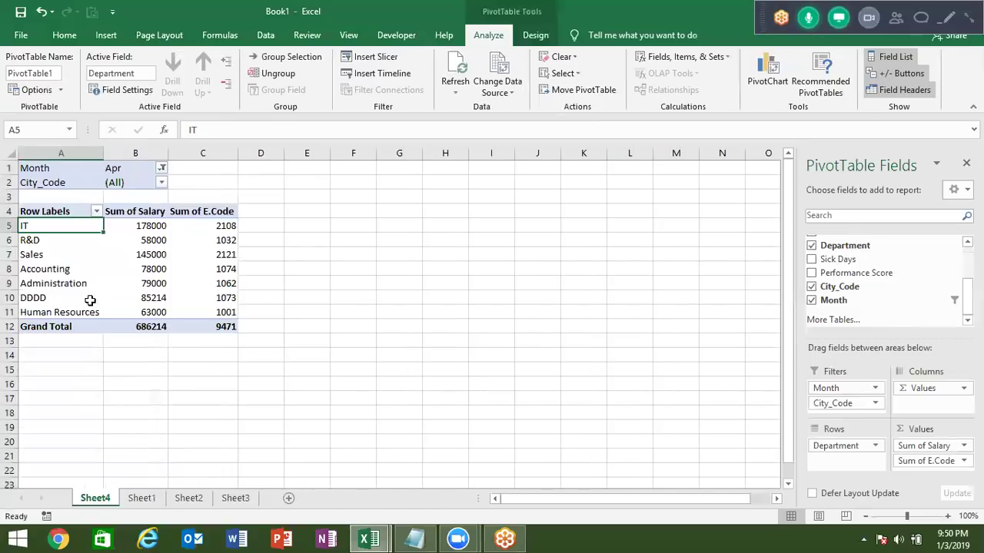
pyautogui.click(160, 170)
pyautogui.click(31, 202)
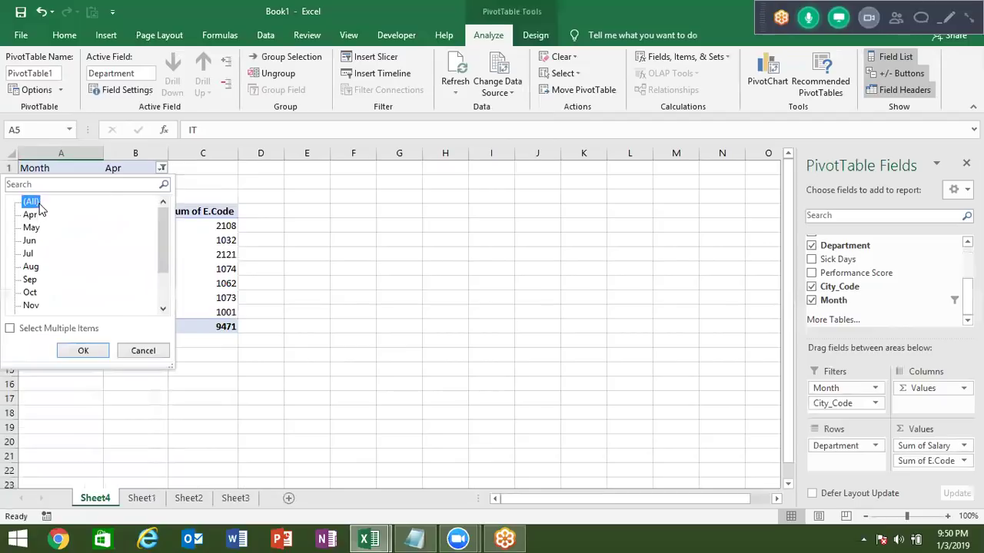
pyautogui.click(73, 346)
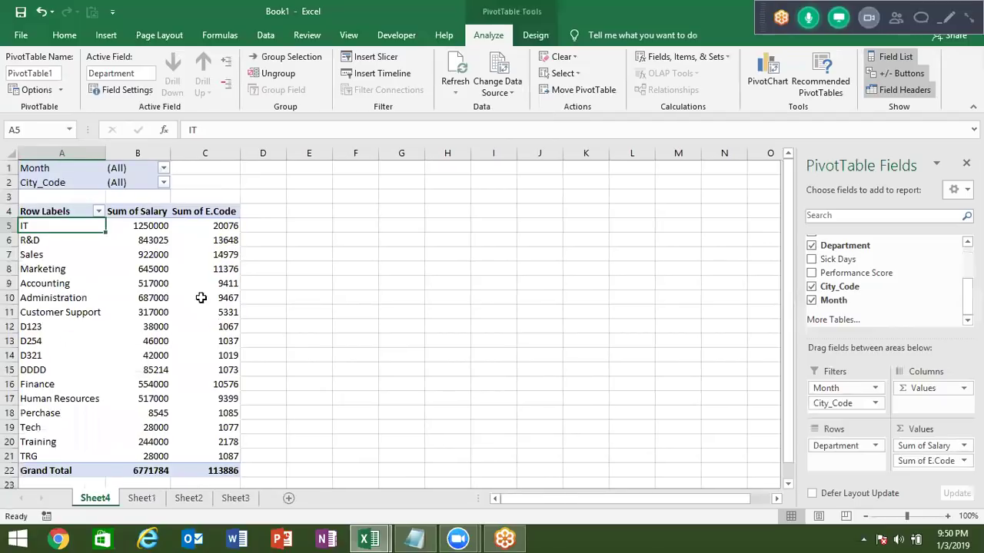
# - Insert Month and City_Code slicers for the pivot table
pyautogui.click(366, 63)
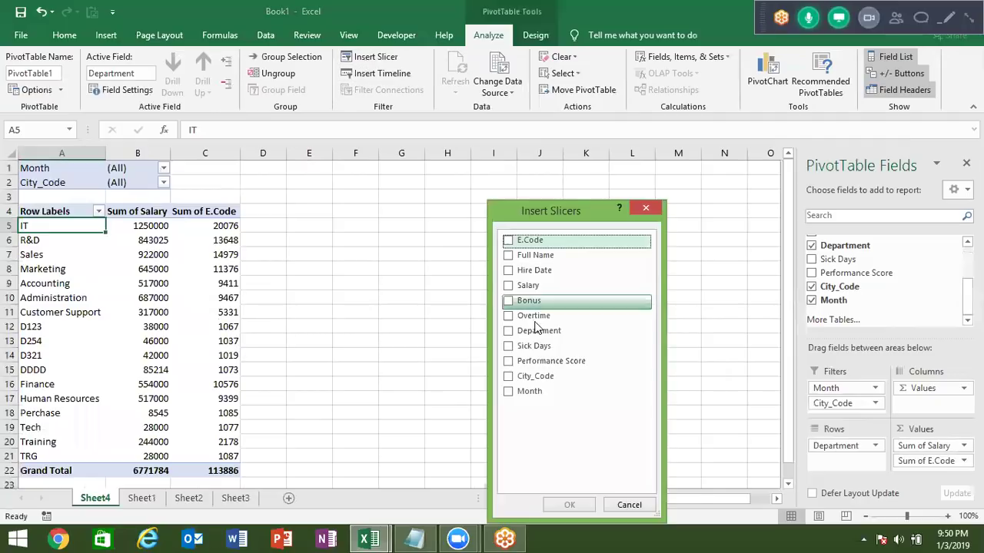
pyautogui.click(507, 391)
pyautogui.click(508, 376)
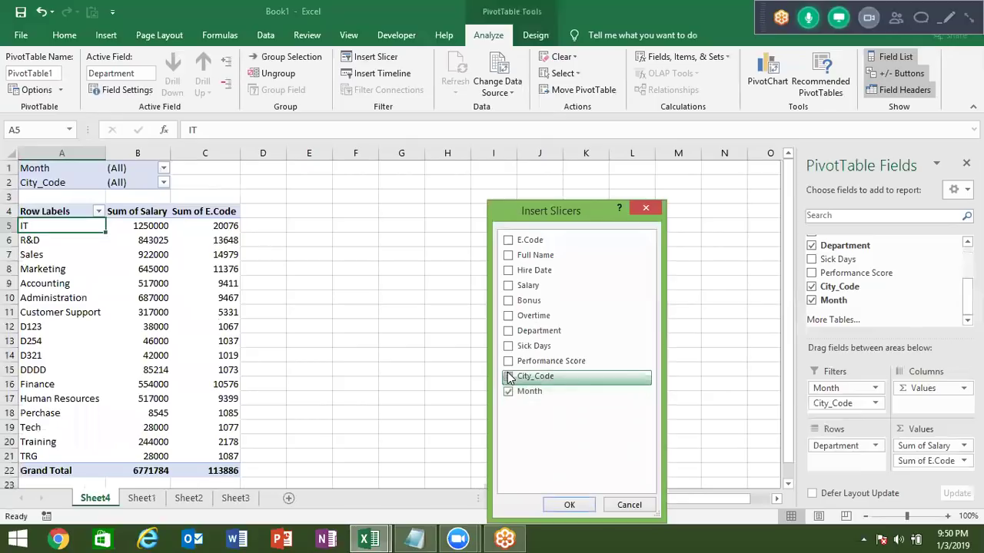
pyautogui.click(567, 504)
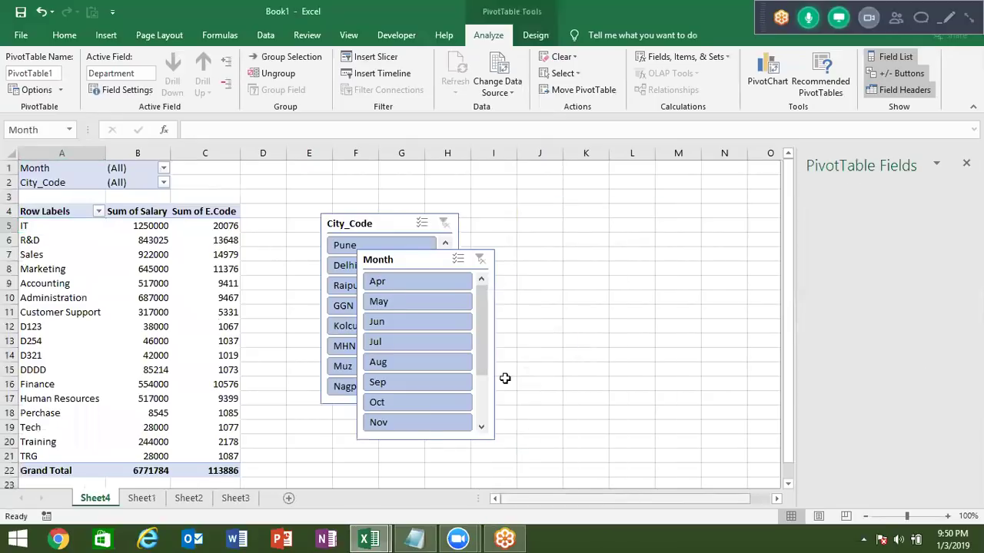
# - Position the City_Code and Month slicers side by side beside the pivot table
pyautogui.moveTo(374, 219); pyautogui.dragTo(311, 158)
pyautogui.moveTo(345, 227); pyautogui.dragTo(272, 185)
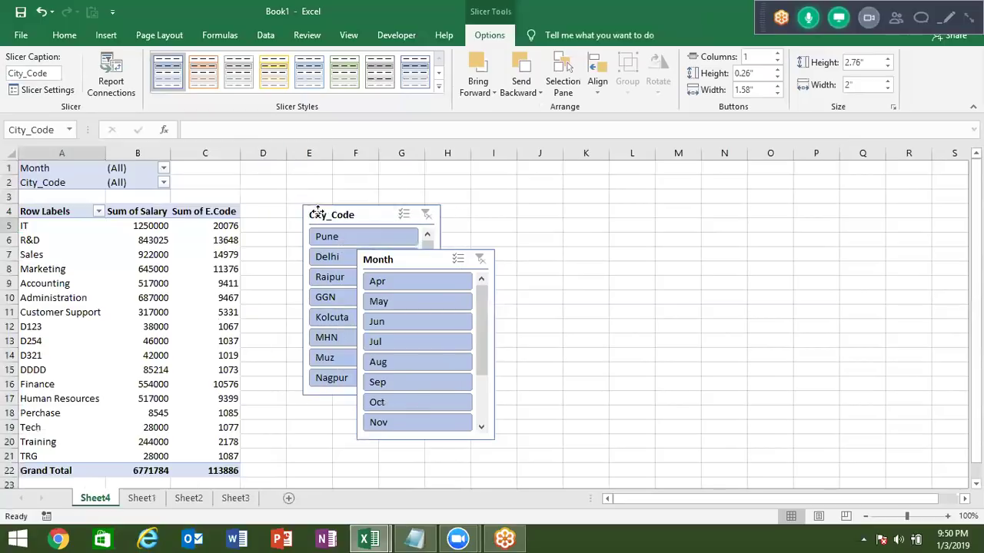
pyautogui.moveTo(426, 267); pyautogui.dragTo(454, 181)
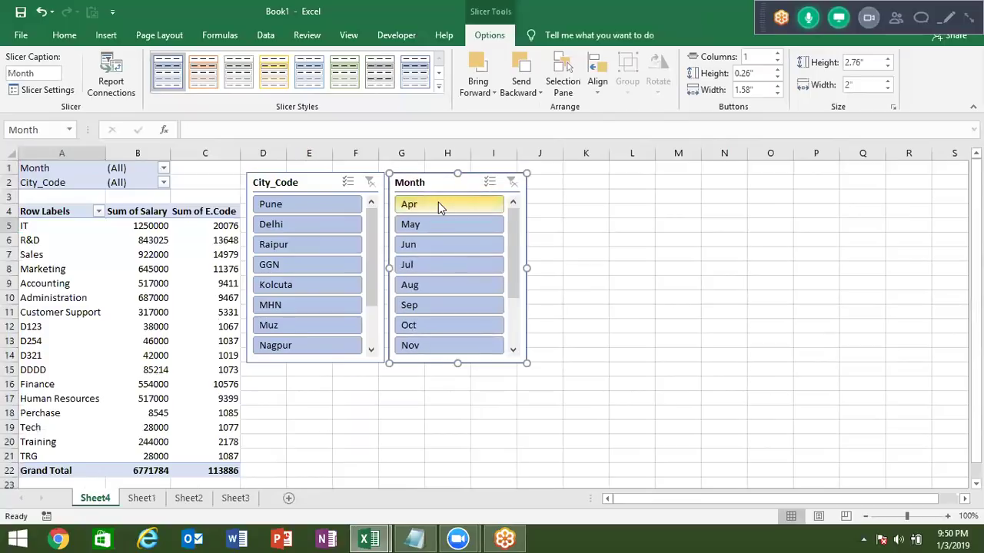
# - Test the Month slicer with Apr and then Jul, then clear the month filter
pyautogui.click(438, 203)
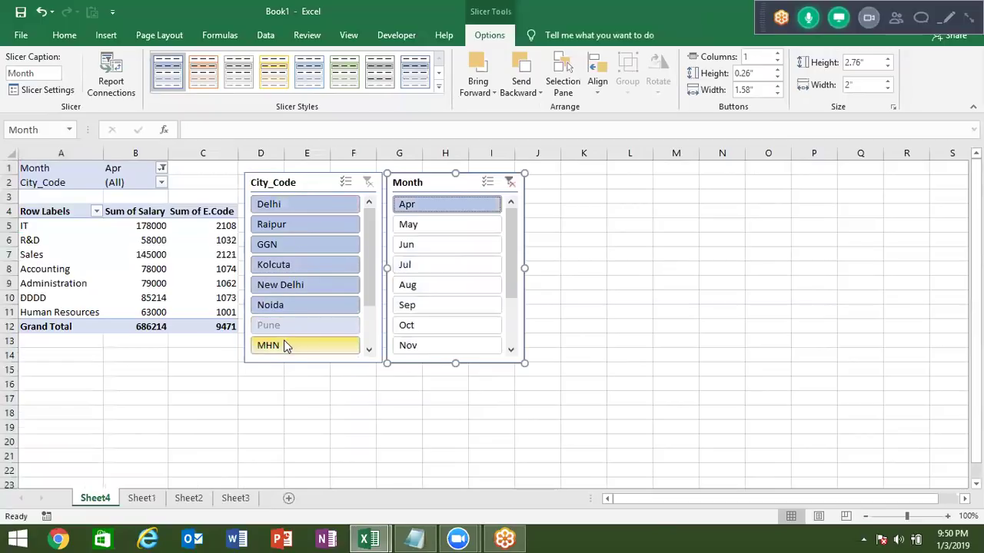
pyautogui.click(414, 265)
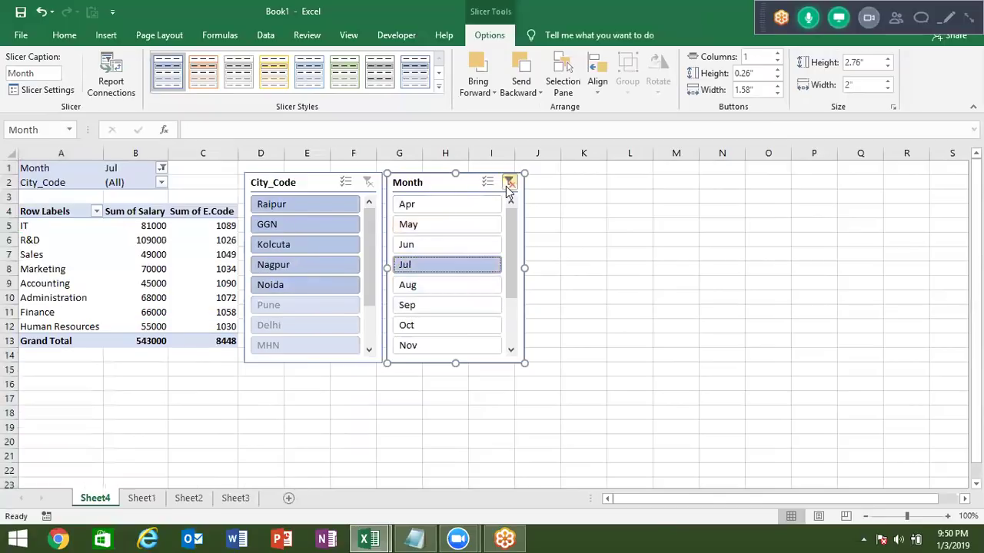
pyautogui.click(510, 182)
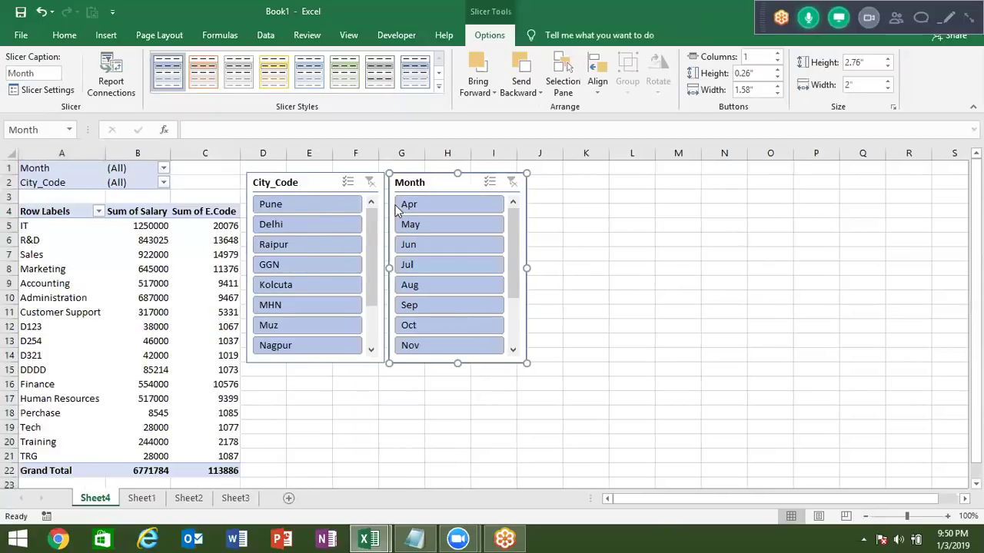
# - Filter the City_Code slicer to Pune, Delhi, Raipur and GGN, then show Sheet1's raw data
pyautogui.click(300, 223)
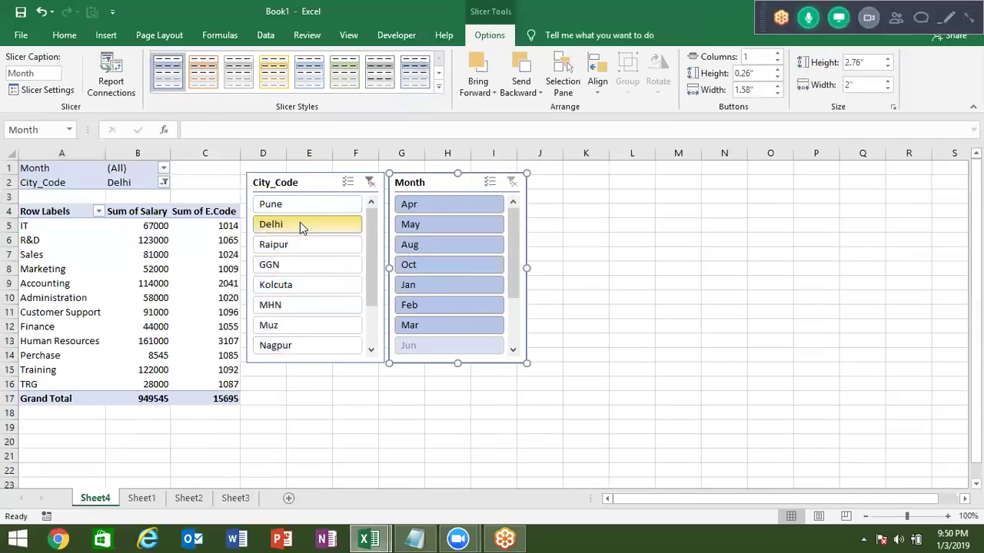
pyautogui.click(515, 323)
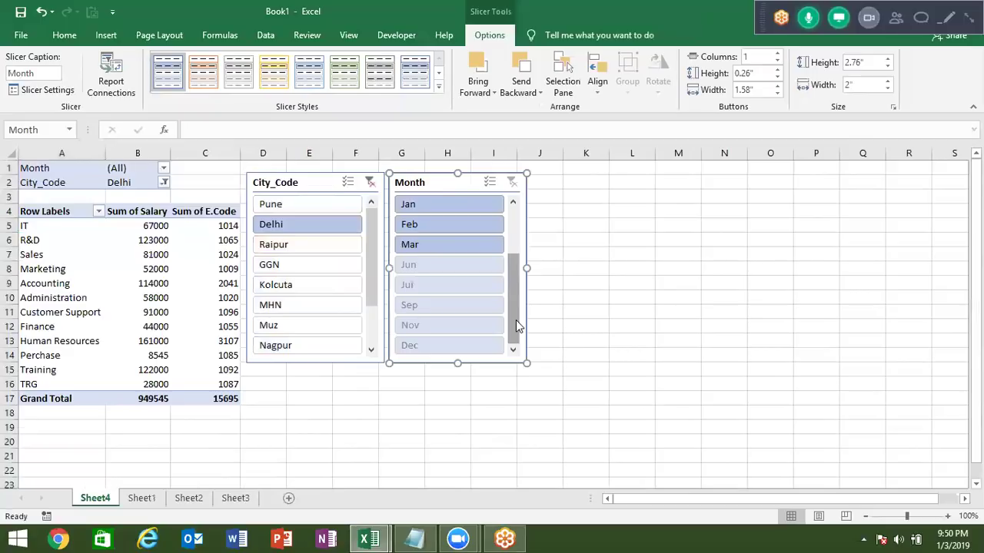
pyautogui.click(517, 237)
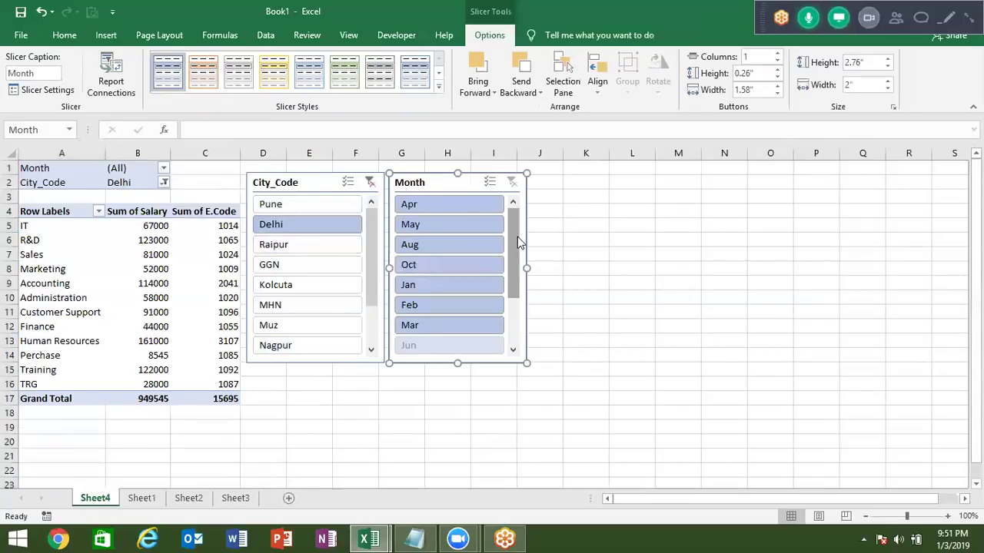
pyautogui.click(314, 205)
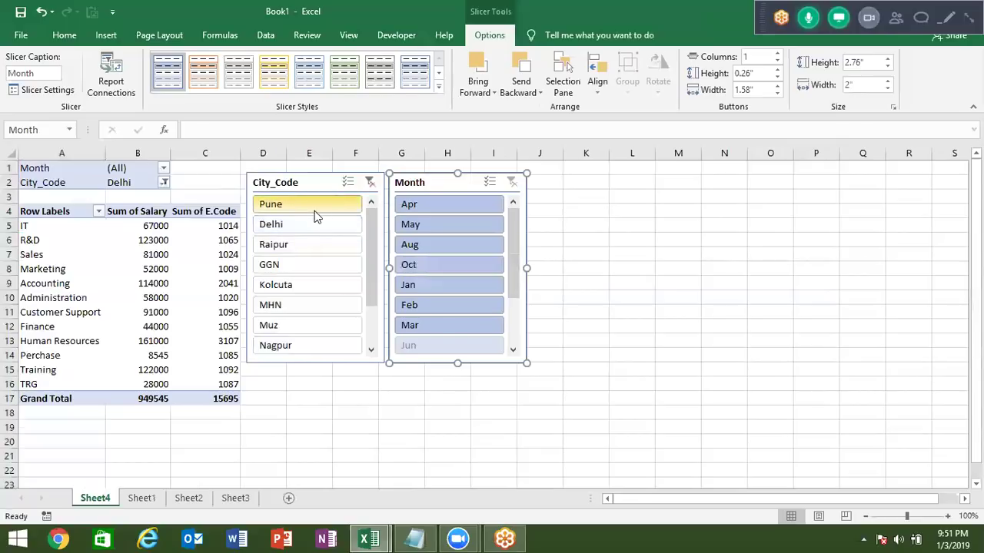
pyautogui.moveTo(315, 207); pyautogui.dragTo(311, 268)
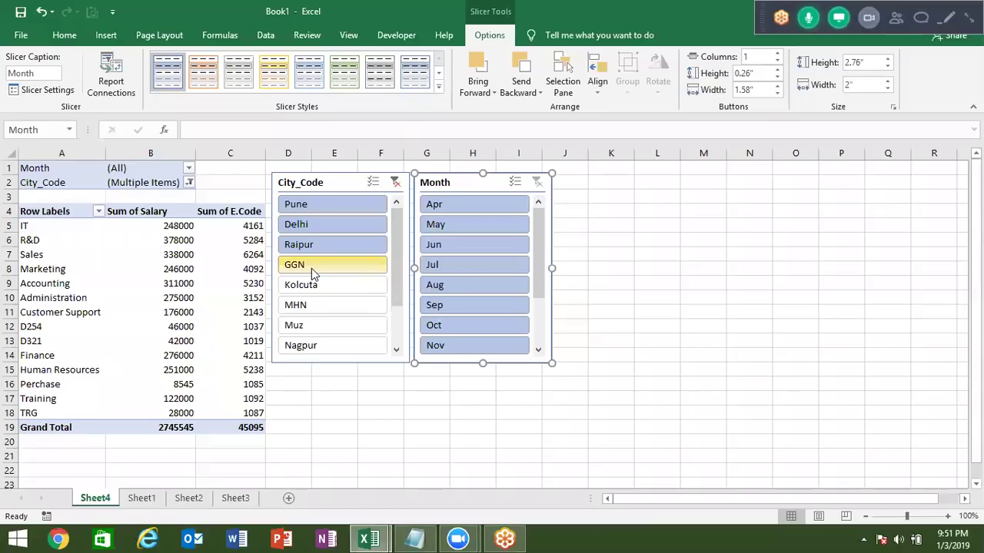
pyautogui.click(142, 499)
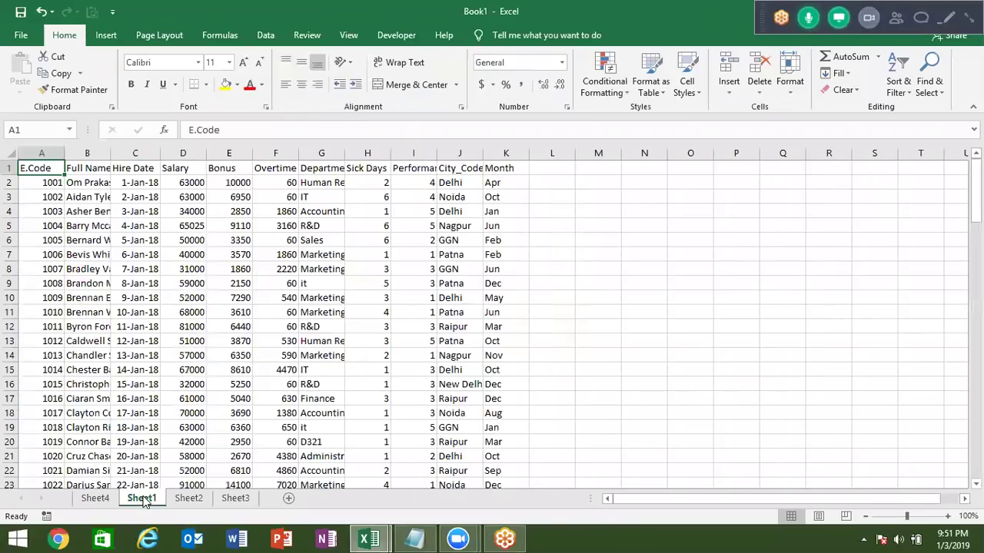
# - Create another pivot table from the employee data on a new sheet, Sheet5
pyautogui.click(107, 34)
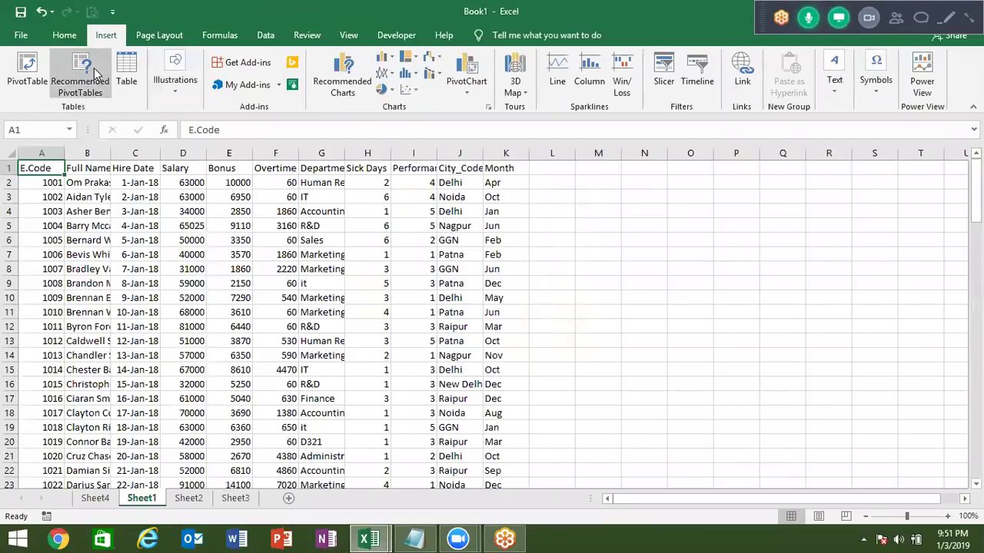
pyautogui.click(27, 69)
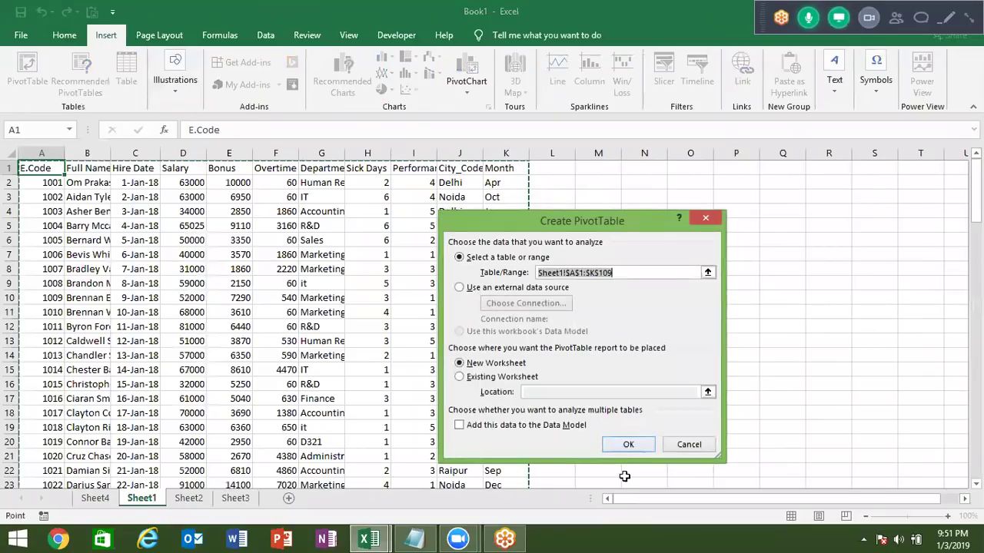
pyautogui.click(635, 452)
pyautogui.click(630, 446)
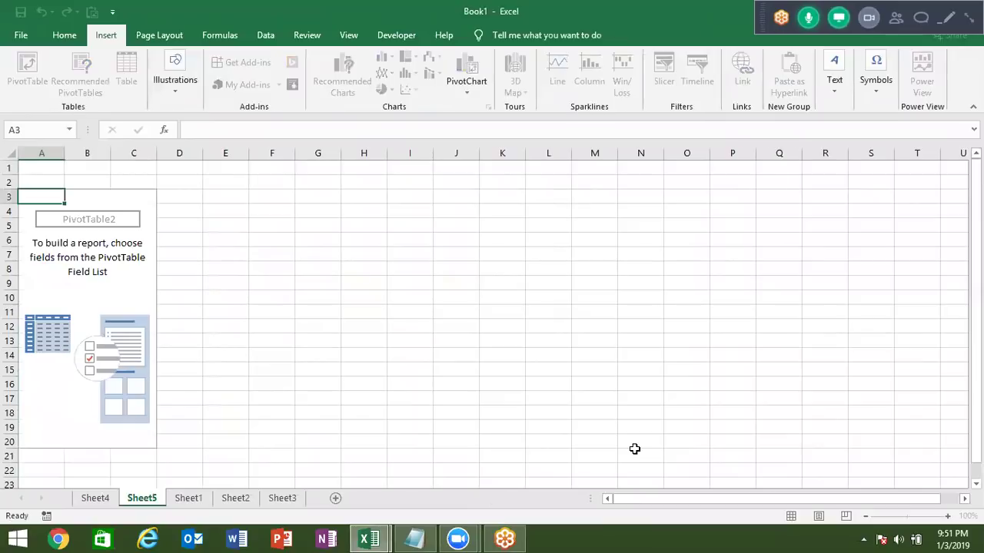
# - Sum Salary and Performance Score by Department in the new pivot
pyautogui.scroll(-2, 883, 280)
pyautogui.scroll(-1, 884, 280)
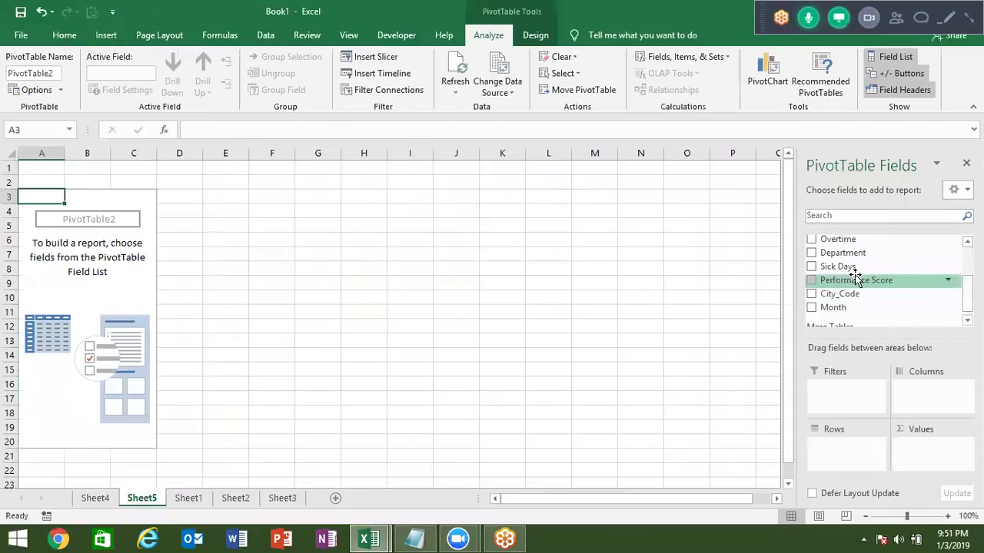
pyautogui.moveTo(853, 253); pyautogui.dragTo(848, 447)
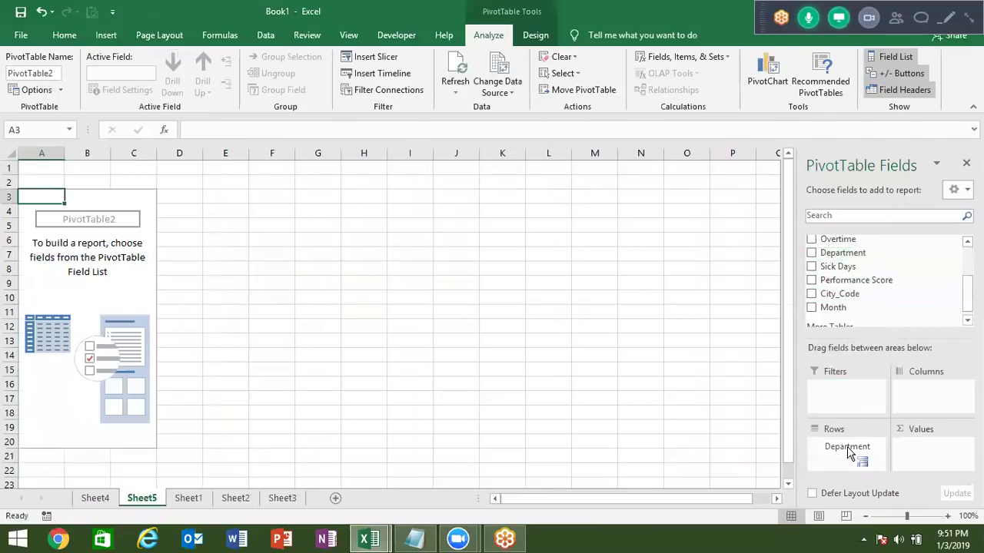
pyautogui.scroll(1, 884, 308)
pyautogui.moveTo(900, 253)
pyautogui.mouseDown()
pyautogui.moveTo(932, 395)
pyautogui.moveTo(930, 453)
pyautogui.mouseUp()
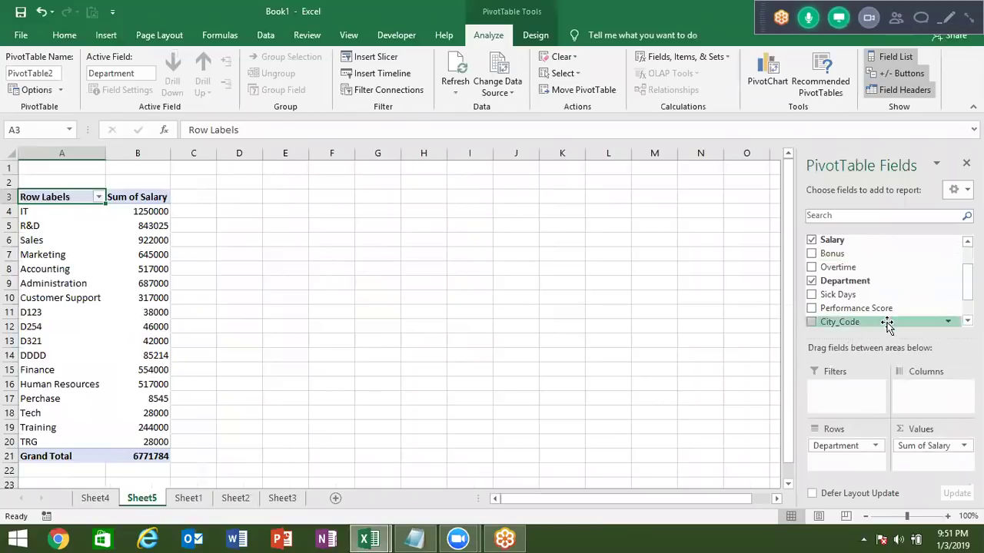
pyautogui.moveTo(881, 308); pyautogui.dragTo(928, 459)
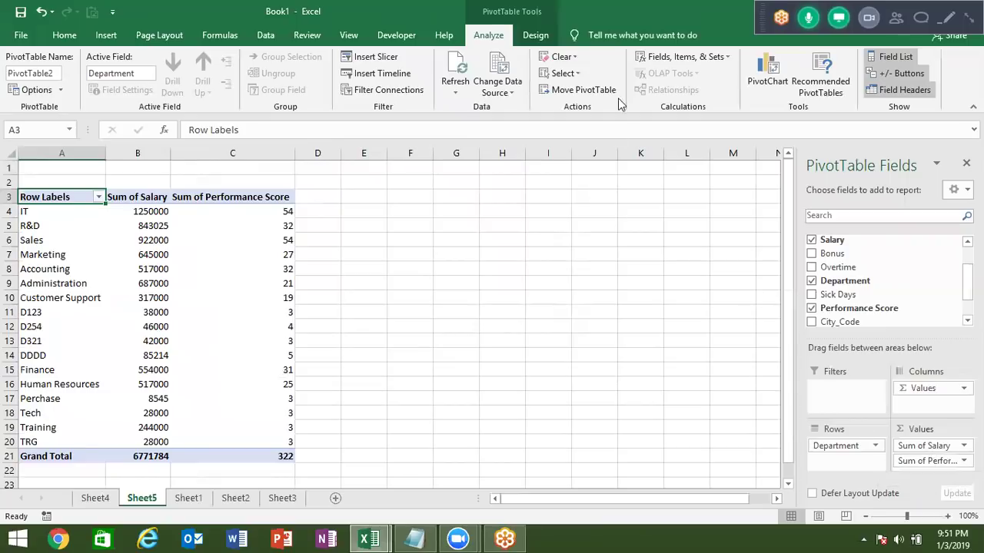
# - Insert a Clustered Column PivotChart from the Sheet5 pivot table
pyautogui.click(551, 39)
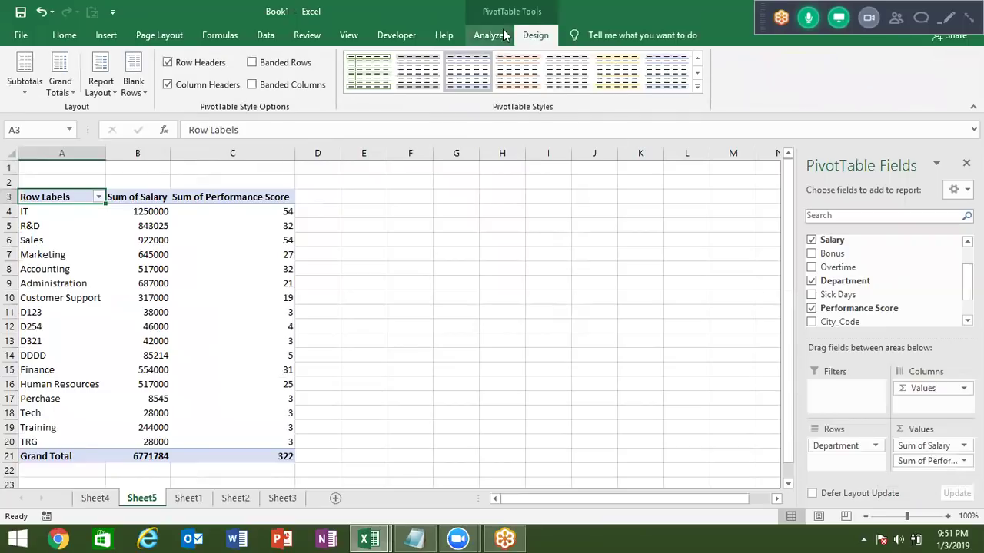
pyautogui.click(495, 34)
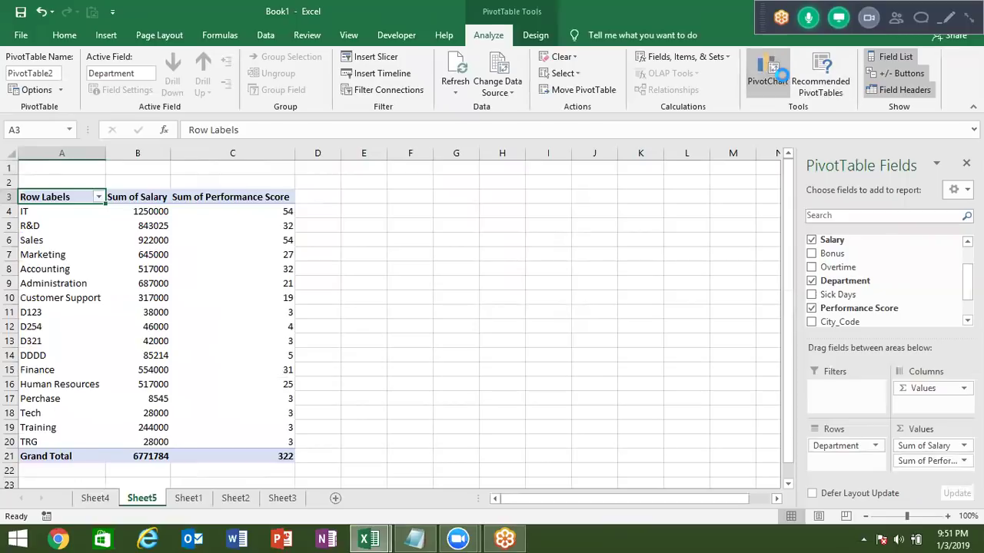
pyautogui.click(768, 77)
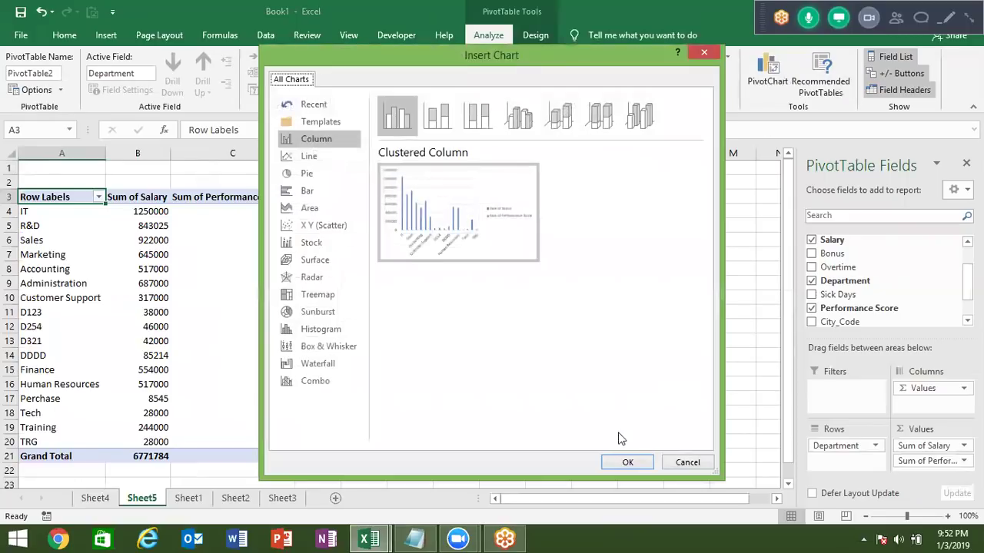
pyautogui.click(622, 462)
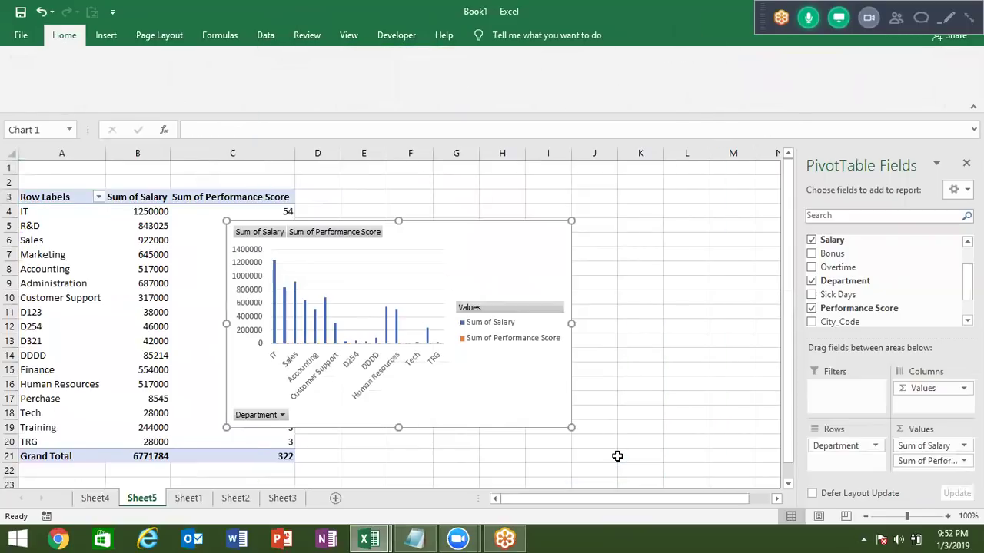
# - Move the chart beside the pivot and enlarge it so all department labels show
pyautogui.moveTo(590, 231); pyautogui.dragTo(577, 225)
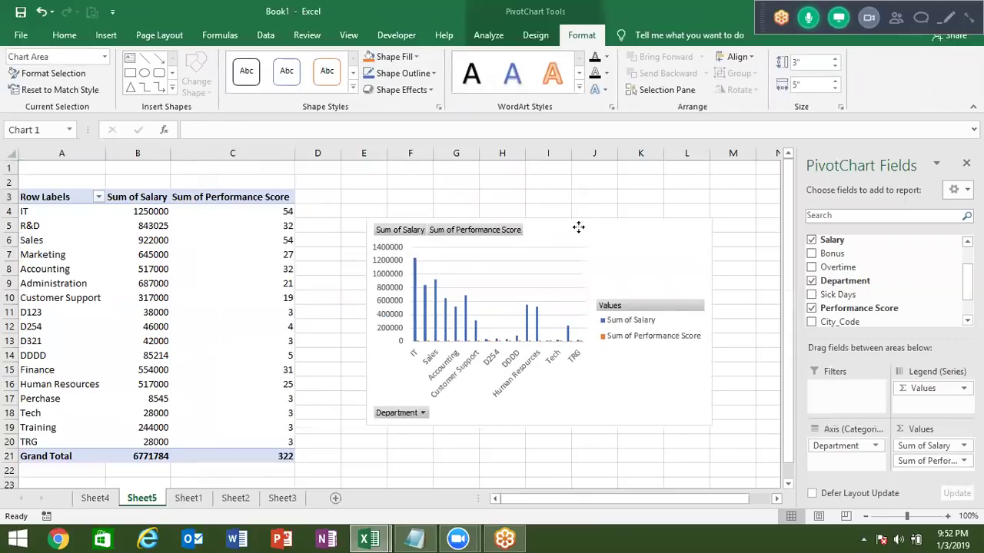
pyautogui.moveTo(691, 419); pyautogui.dragTo(754, 446)
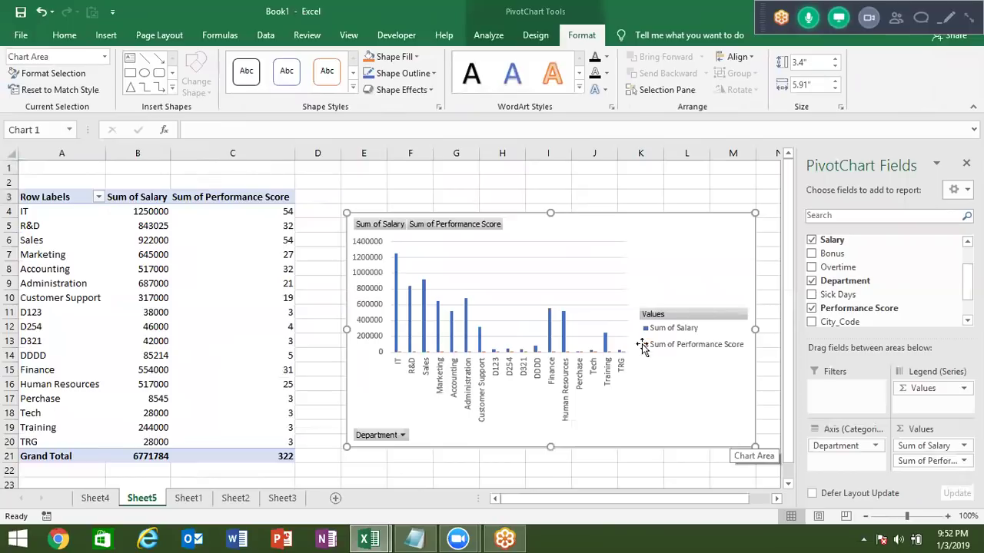
pyautogui.moveTo(396, 261)
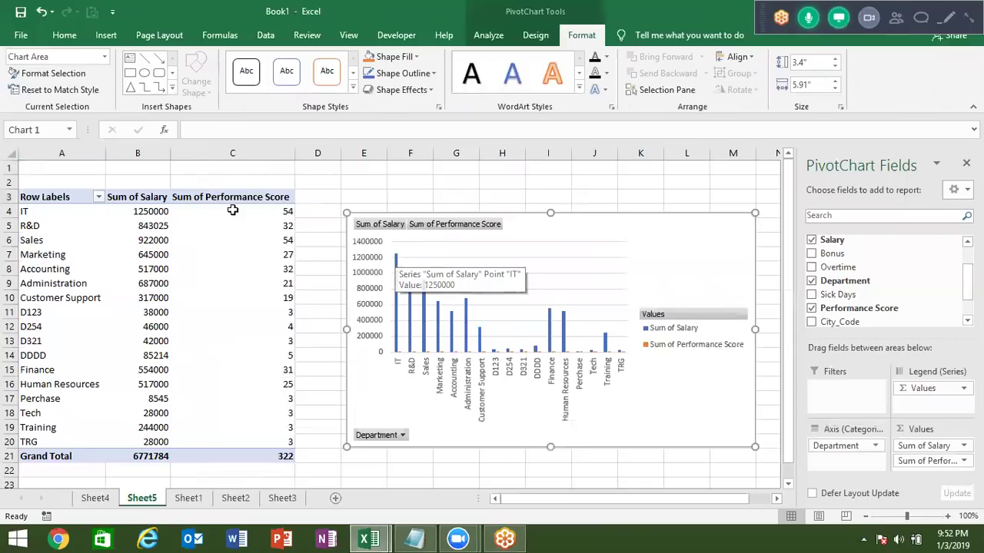
pyautogui.moveTo(269, 229)
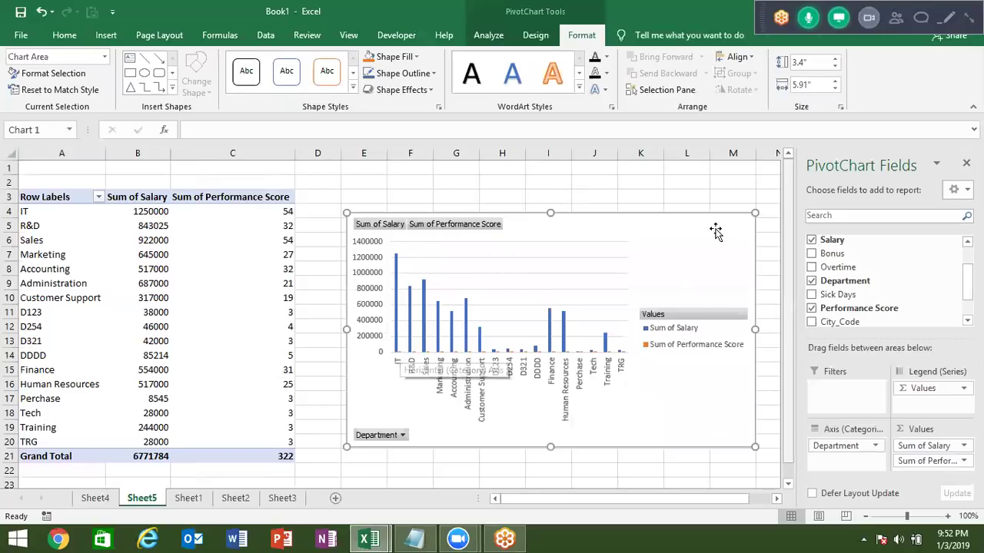
# - Delete the PivotChart, remove Sum of Performance Score from the pivot values, and return to Sheet1
pyautogui.press('Delete')
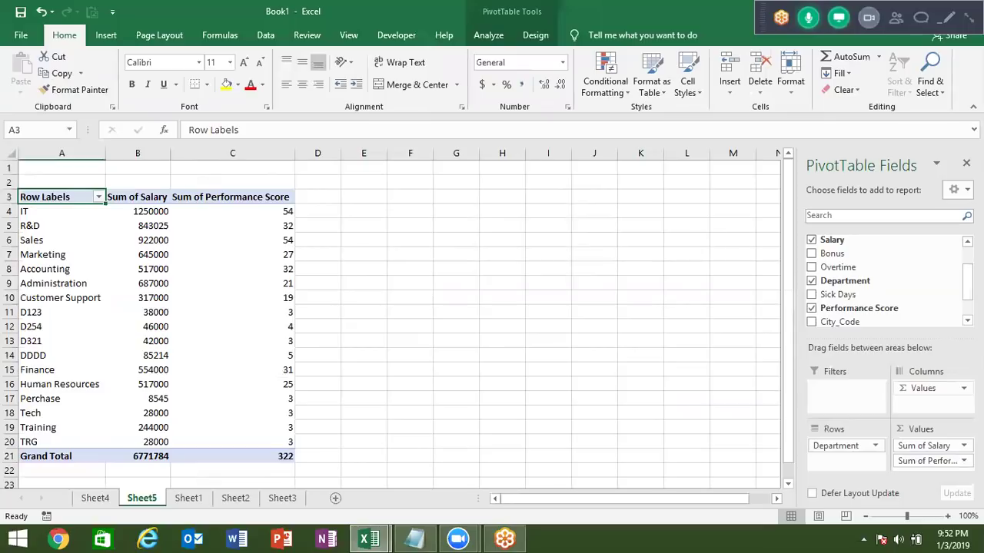
pyautogui.moveTo(927, 461); pyautogui.dragTo(916, 336)
pyautogui.moveTo(931, 461); pyautogui.dragTo(900, 298)
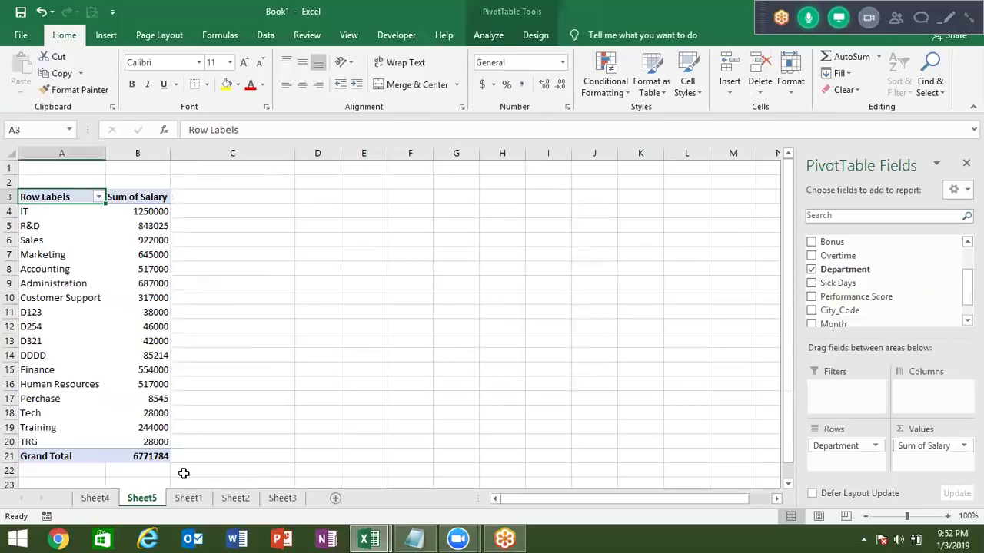
pyautogui.click(184, 499)
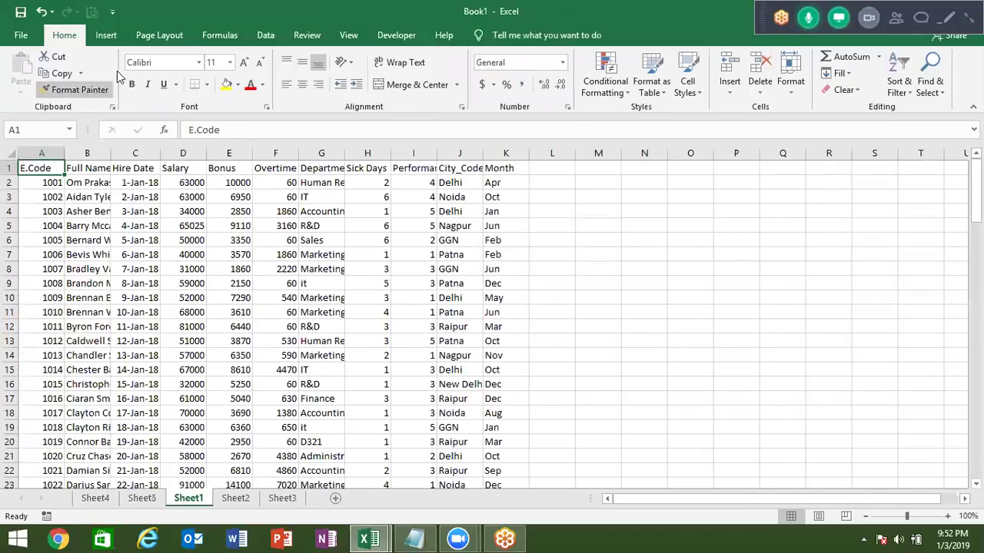
# - Create a pivot table from the employee data at Sheet5 cell D3
pyautogui.click(112, 41)
pyautogui.click(40, 68)
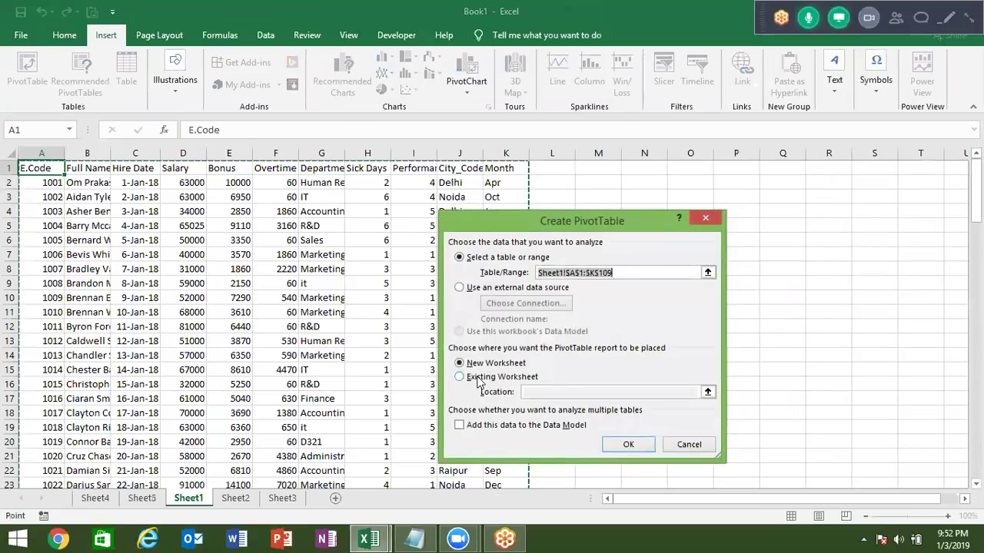
pyautogui.click(481, 377)
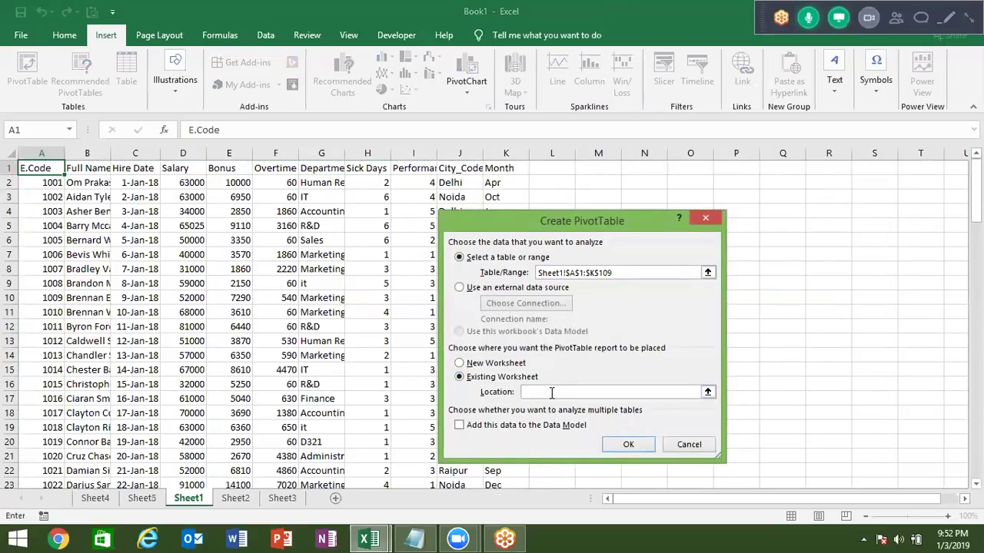
pyautogui.click(142, 498)
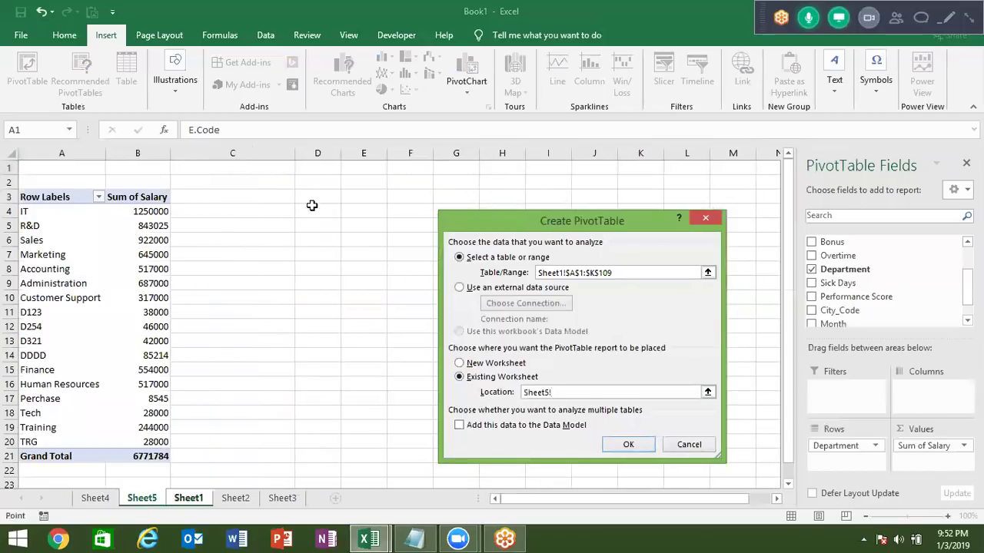
pyautogui.click(317, 199)
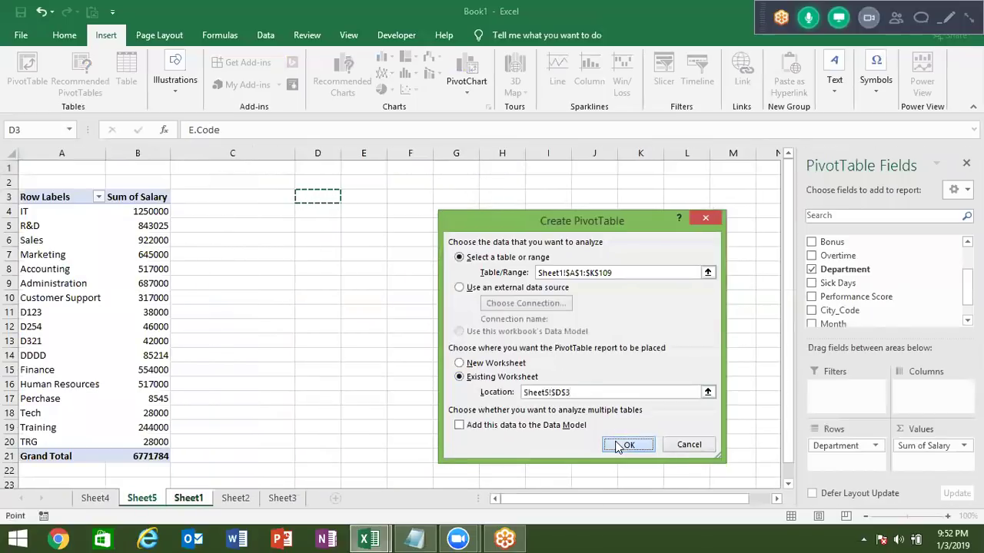
pyautogui.click(618, 444)
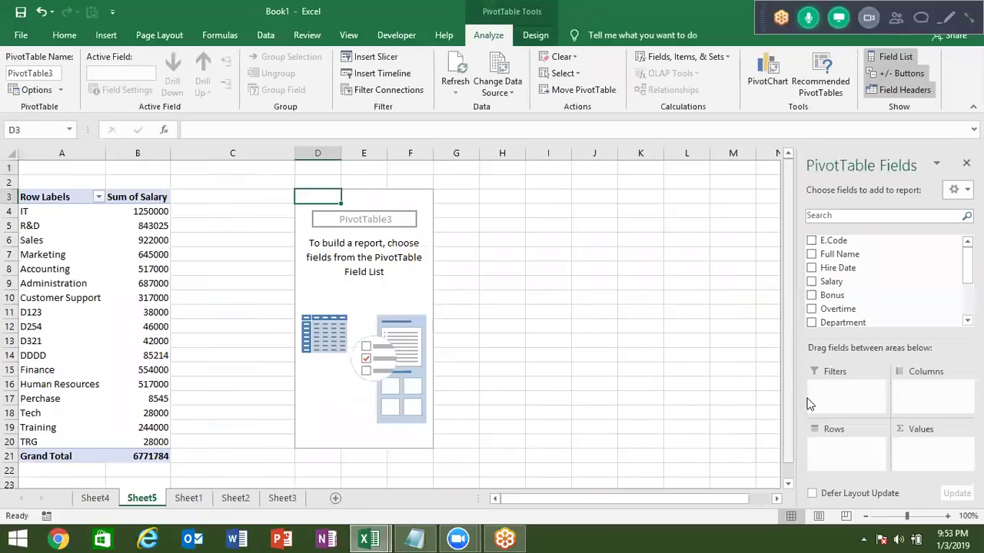
# - Sum Performance Score by Department in the new pivot, totalling 322
pyautogui.moveTo(967, 261); pyautogui.dragTo(967, 293)
pyautogui.scroll(1, 884, 277)
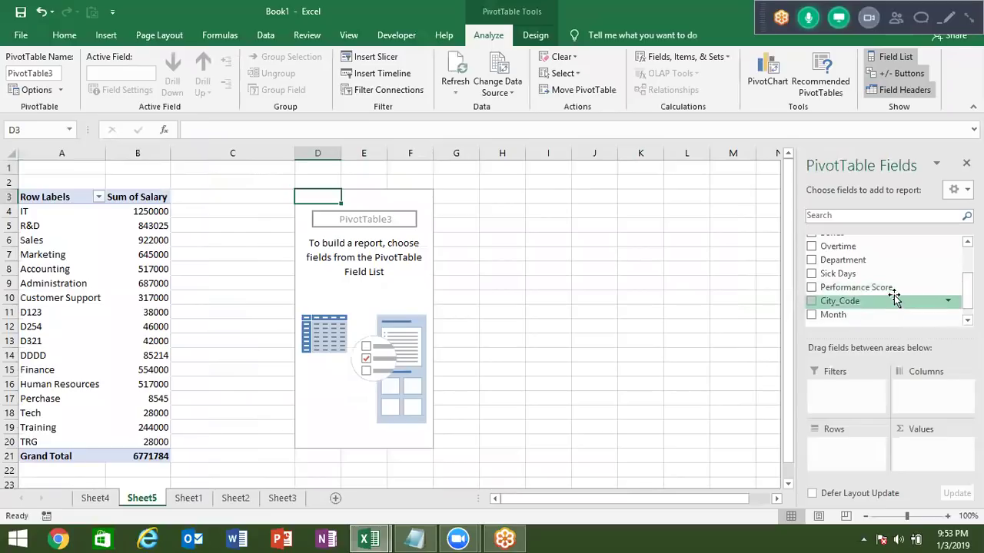
pyautogui.moveTo(856, 287)
pyautogui.mouseDown()
pyautogui.moveTo(937, 405)
pyautogui.moveTo(931, 450)
pyautogui.mouseUp()
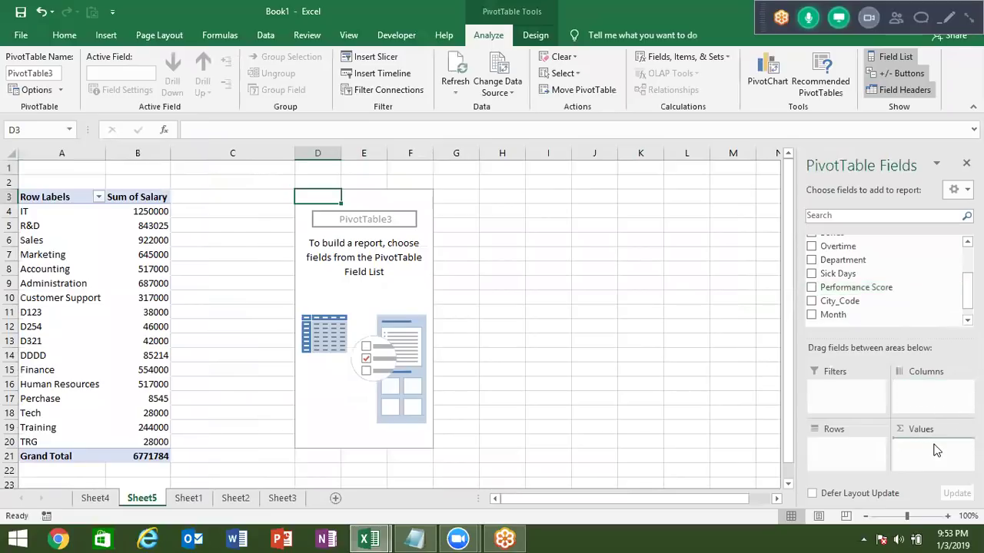
pyautogui.moveTo(869, 260); pyautogui.dragTo(850, 453)
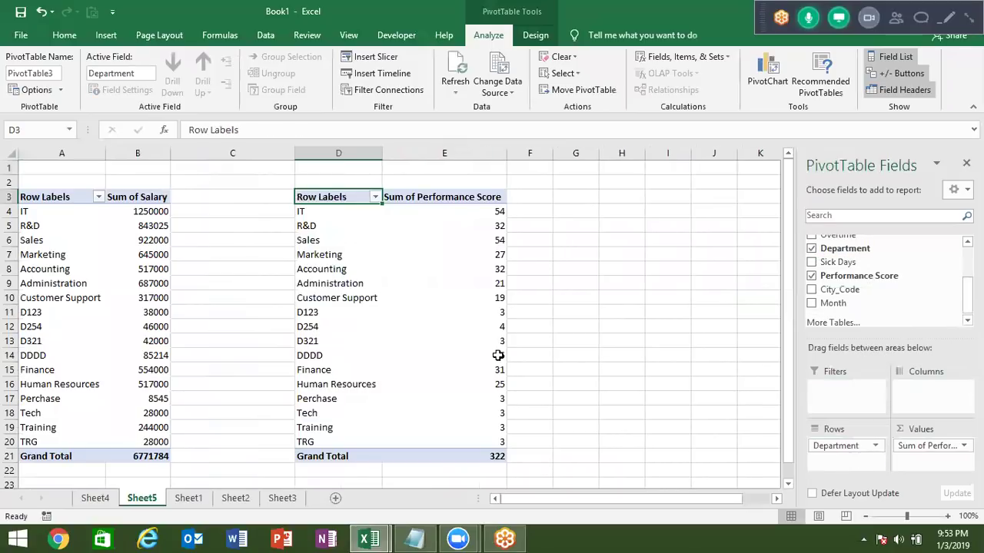
# - Insert a clustered column chart of the salary pivot and move it beside the pivot tables
pyautogui.click(117, 219)
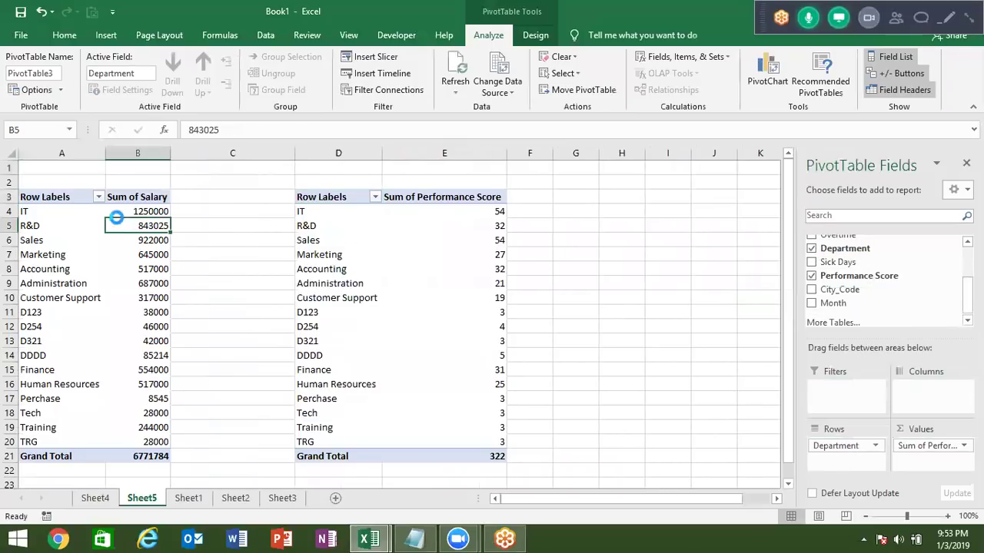
pyautogui.click(120, 36)
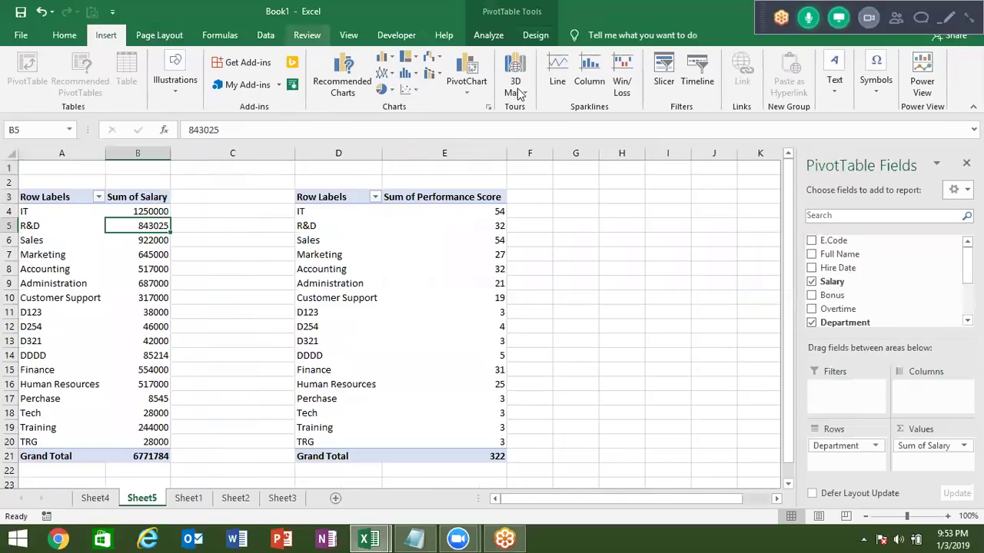
pyautogui.click(350, 71)
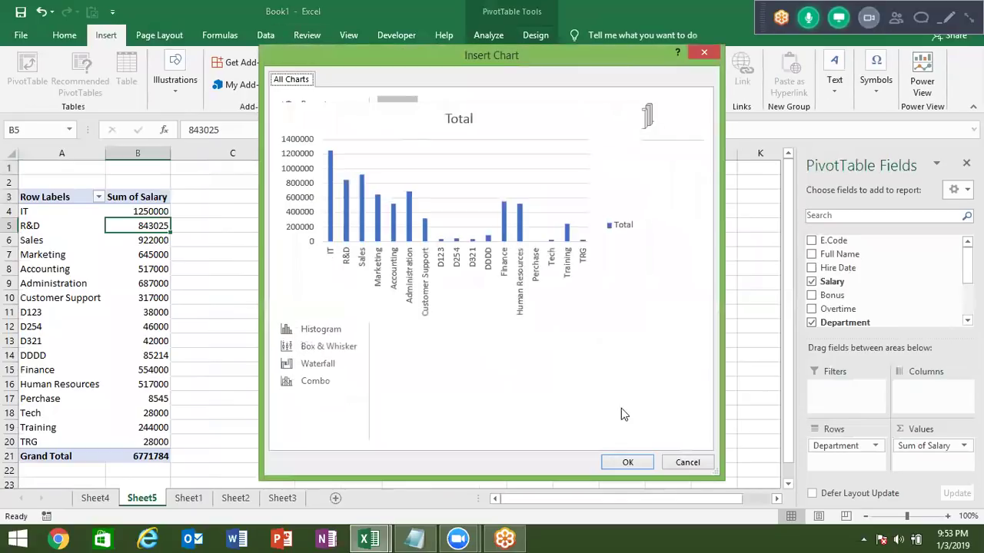
pyautogui.click(640, 465)
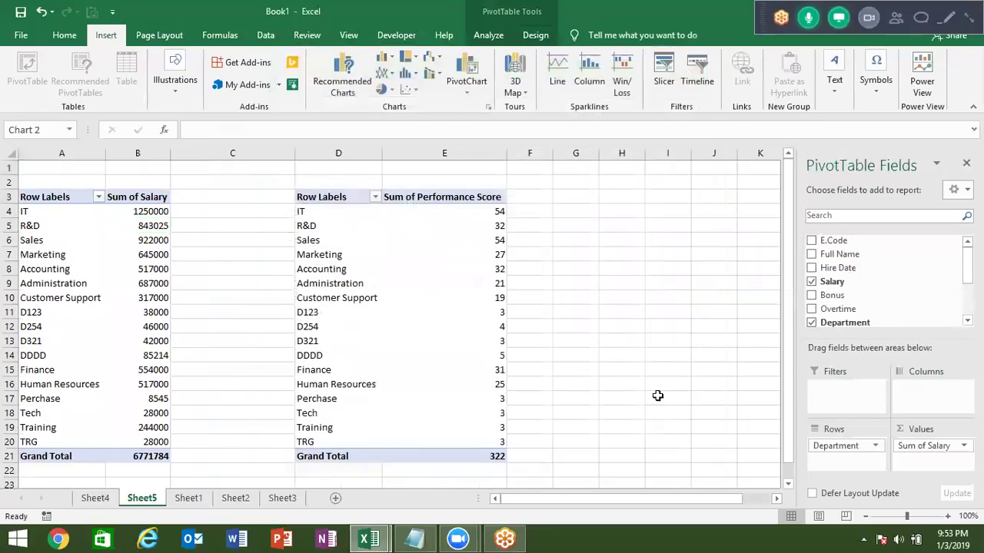
pyautogui.click(670, 370)
pyautogui.moveTo(450, 225); pyautogui.dragTo(730, 193)
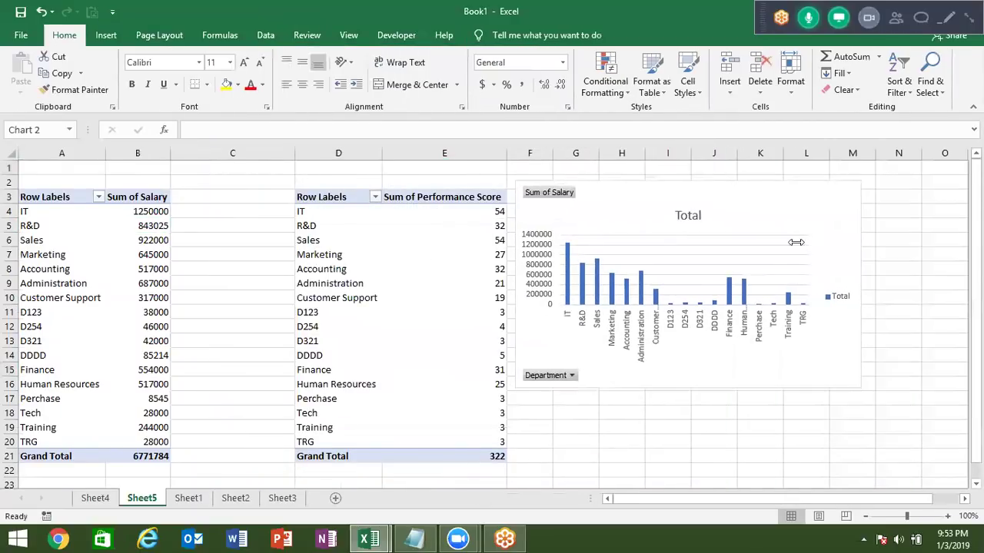
# - Move the salary chart onto a new Sheet6, enlarge it, and return to Sheet5
pyautogui.click(722, 419)
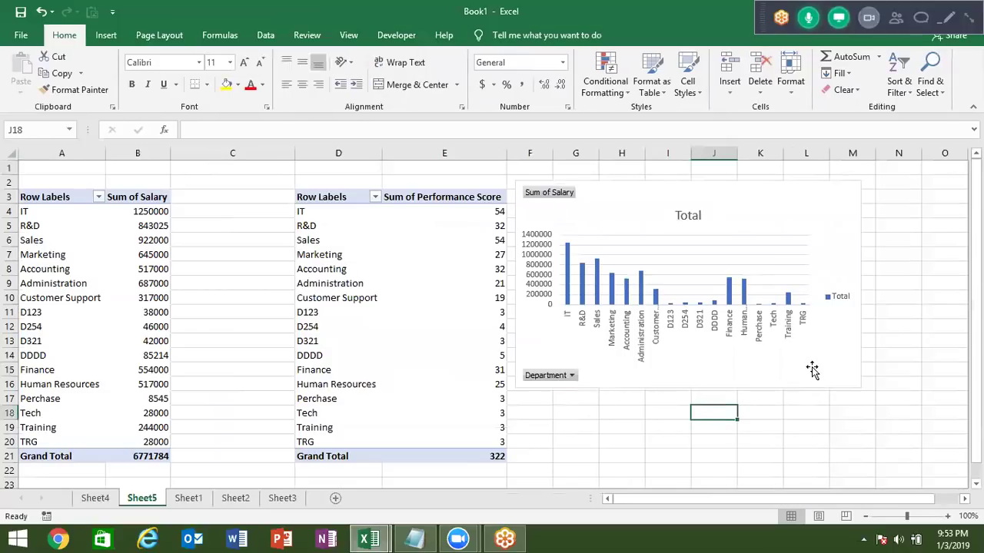
pyautogui.click(814, 372)
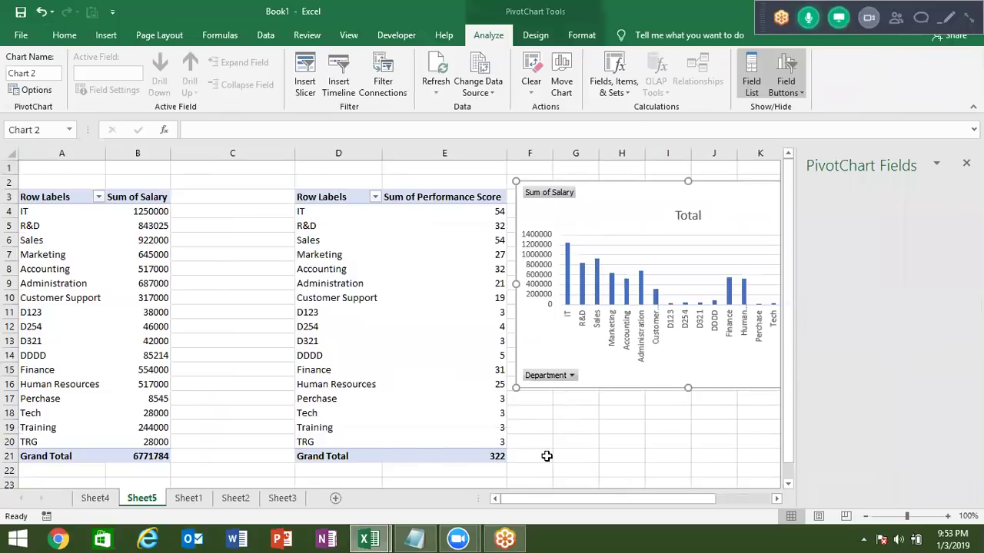
pyautogui.press('Delete')
pyautogui.click(353, 498)
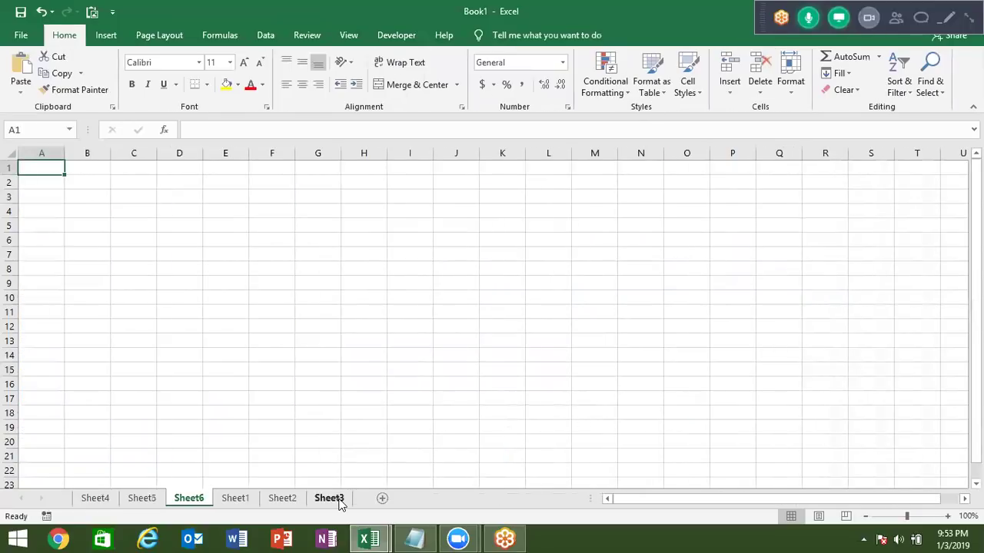
pyautogui.hotkey('ctrl', 'v')
pyautogui.moveTo(364, 370); pyautogui.dragTo(373, 387)
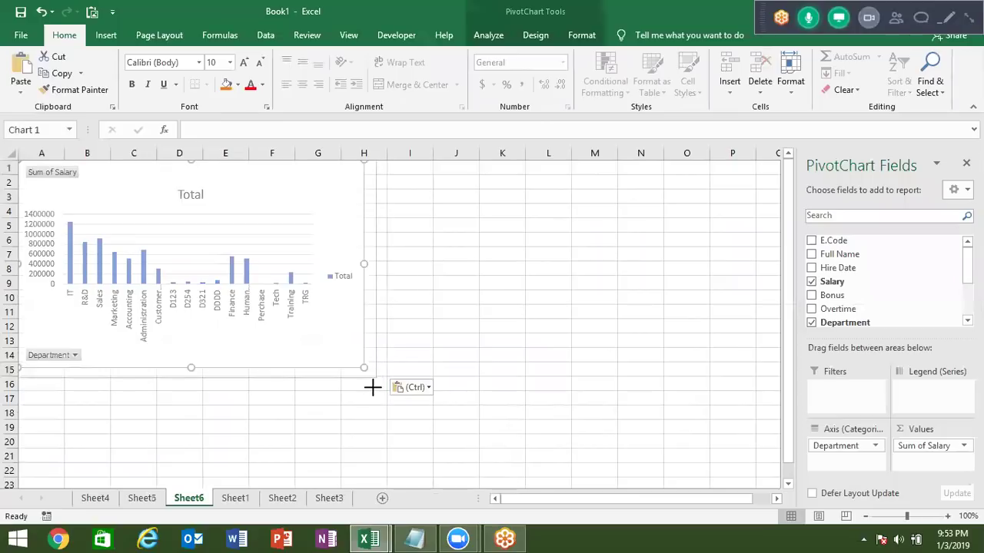
pyautogui.moveTo(372, 387); pyautogui.dragTo(382, 393)
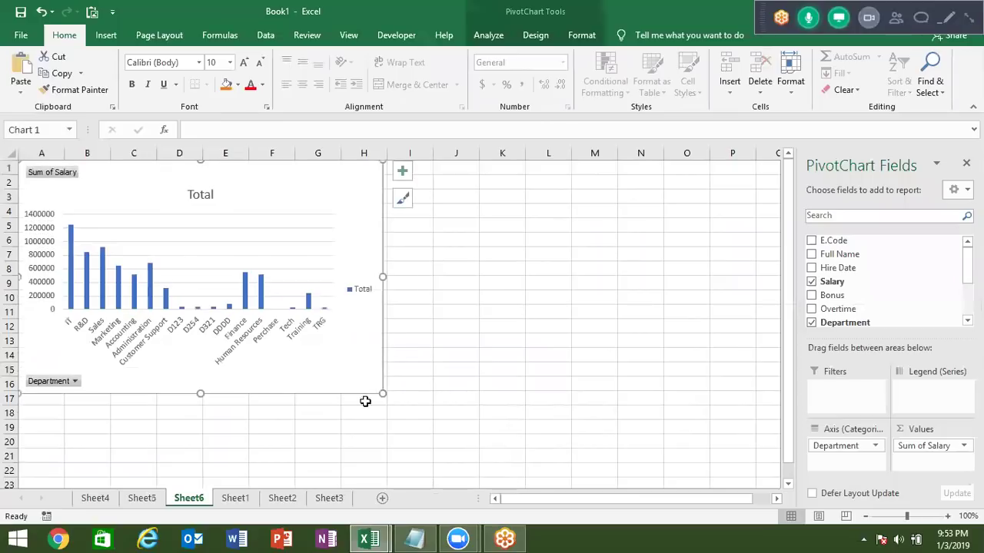
pyautogui.click(146, 503)
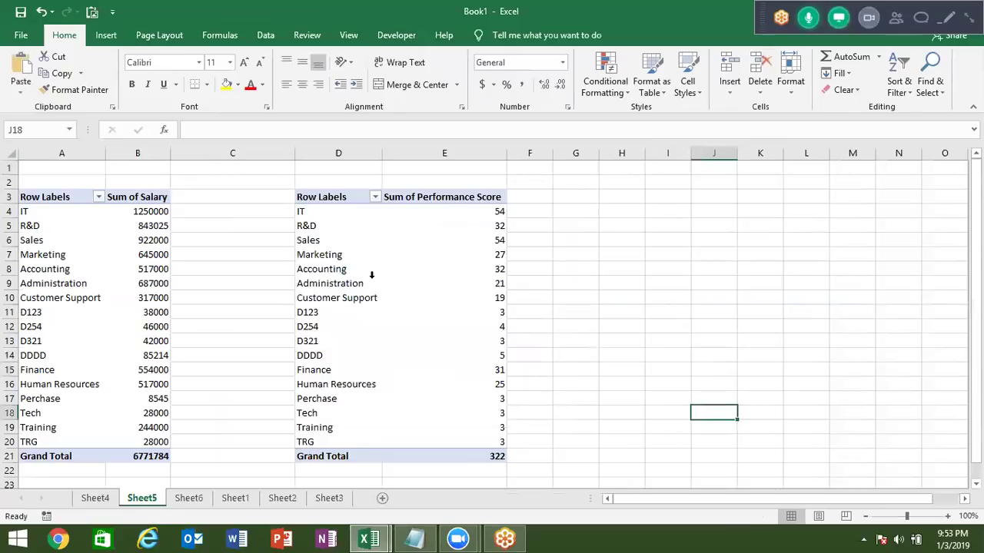
# - Insert a clustered column PivotChart of the Performance Score pivot
pyautogui.click(371, 274)
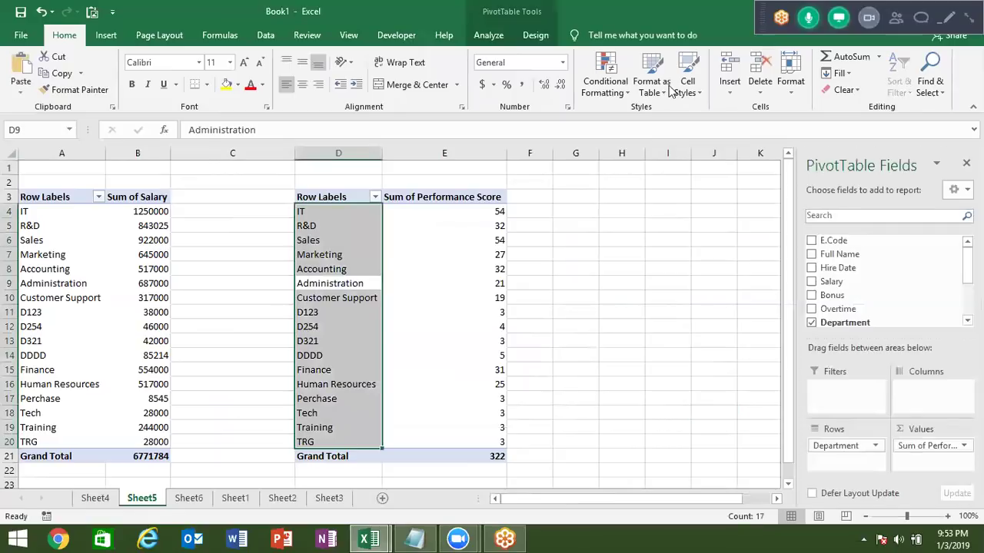
pyautogui.click(492, 37)
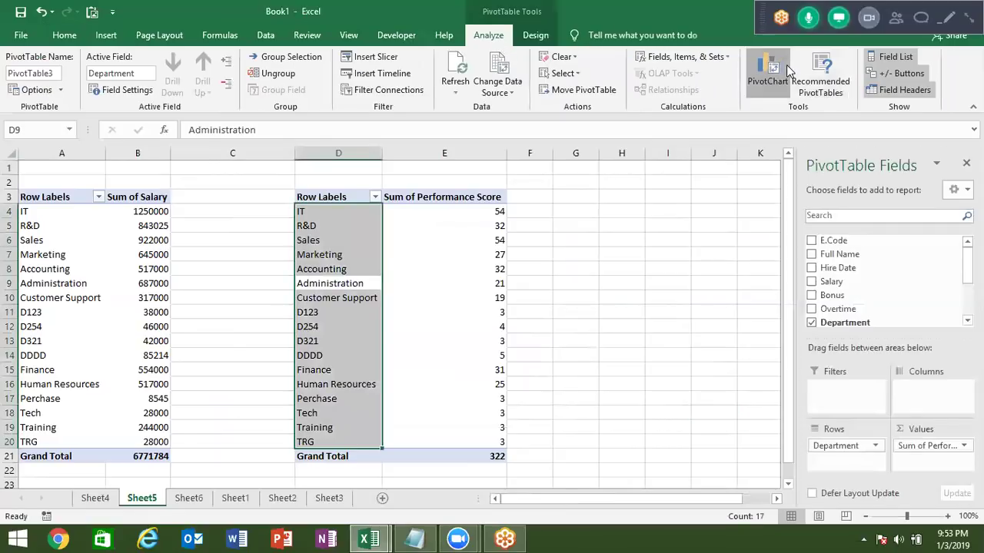
pyautogui.click(784, 68)
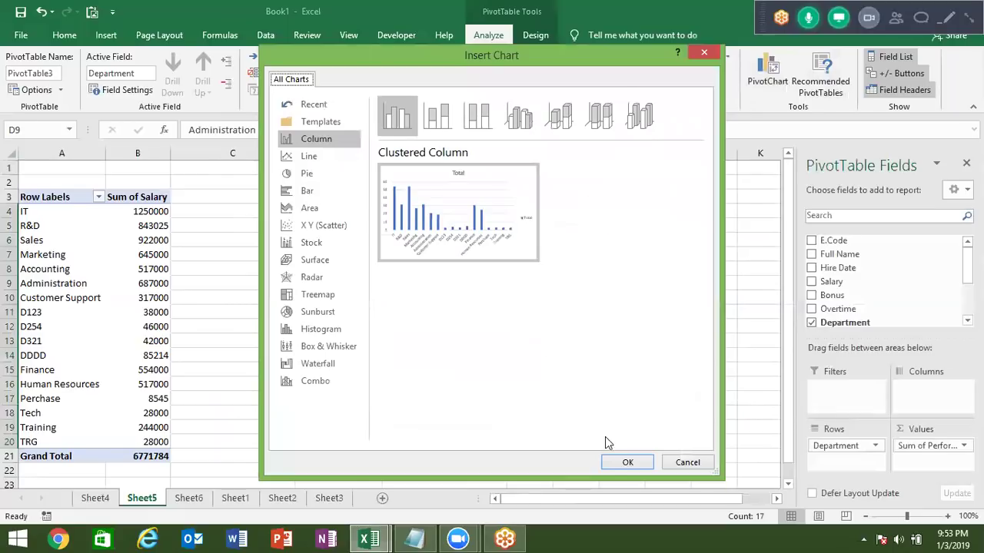
pyautogui.click(624, 460)
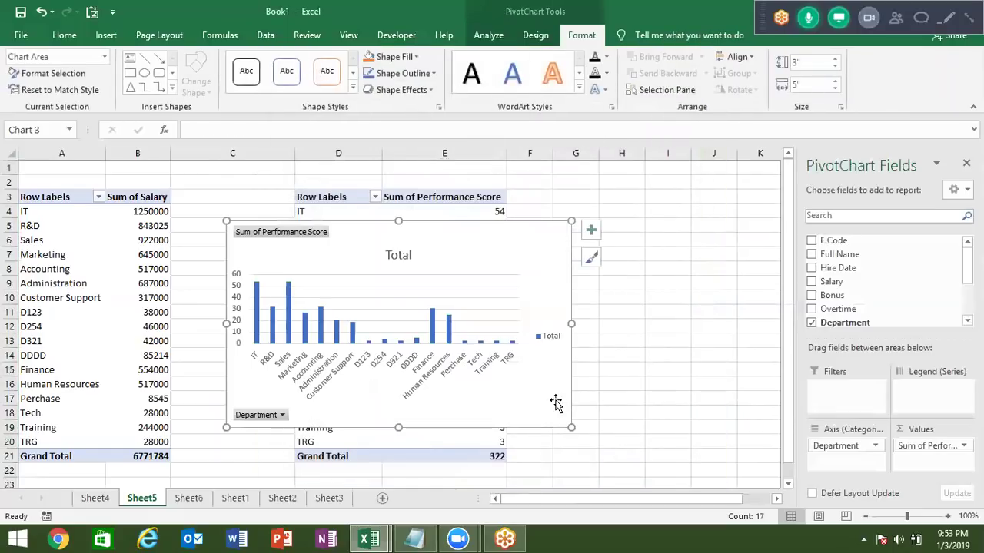
# - Paste the performance chart onto Sheet6 at cell J1
pyautogui.click(198, 497)
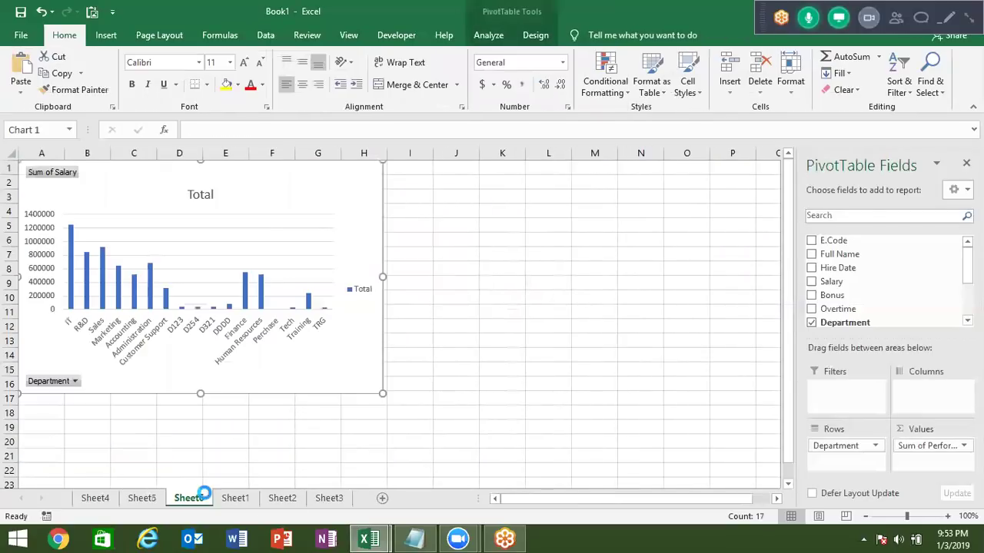
pyautogui.click(449, 174)
pyautogui.hotkey('ctrl', 'v')
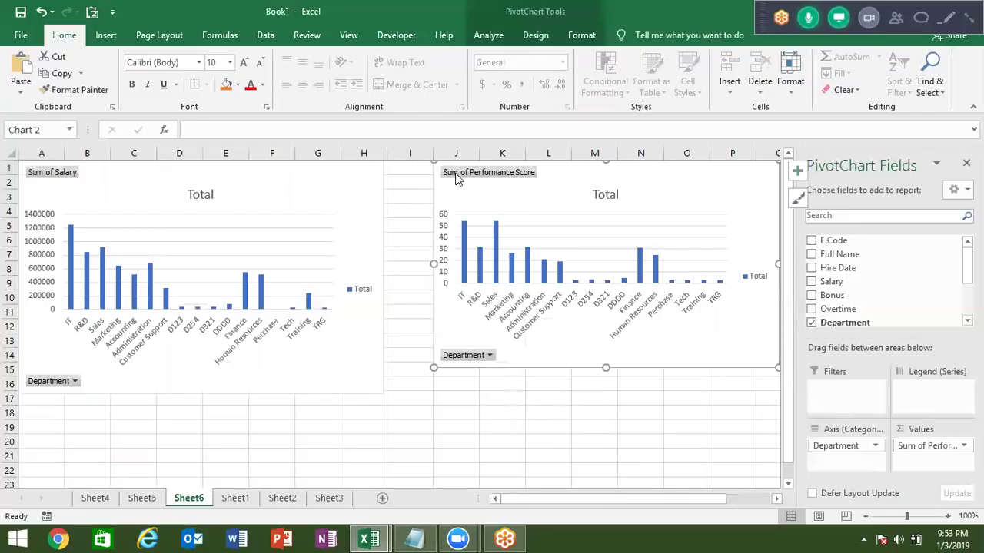
# - Place the Performance Score chart flush beside the salary chart and enlarge it to match its height
pyautogui.moveTo(412, 179); pyautogui.dragTo(384, 182)
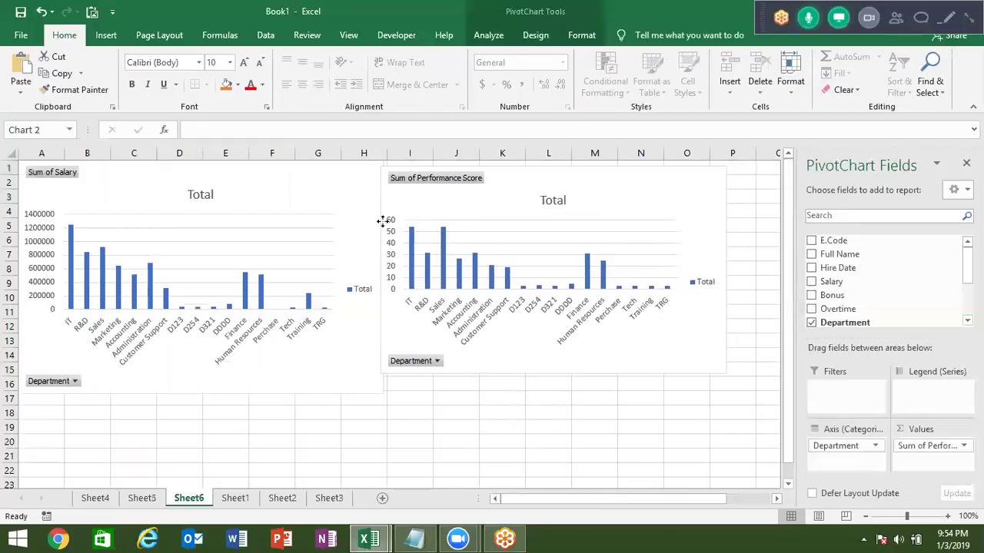
pyautogui.moveTo(382, 222); pyautogui.dragTo(388, 183)
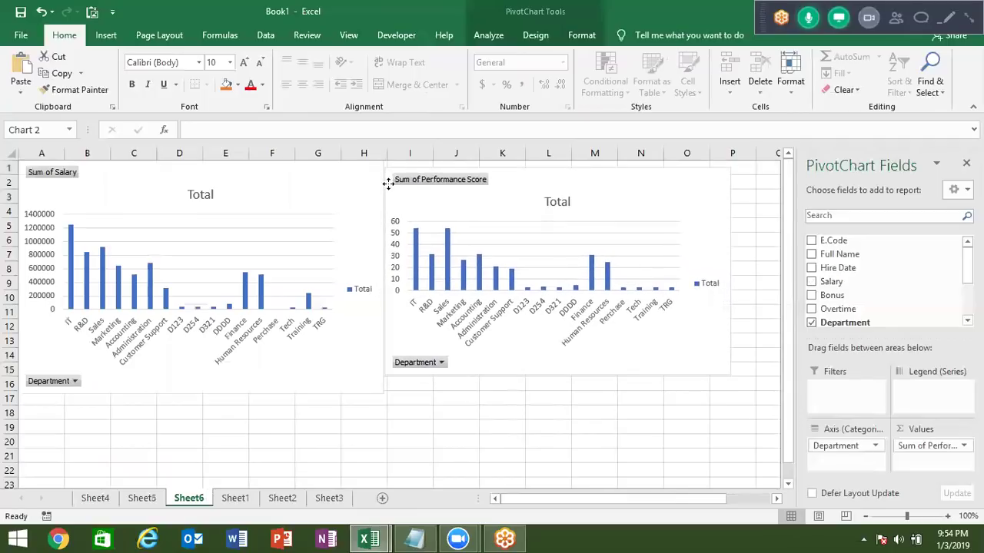
pyautogui.moveTo(388, 183); pyautogui.dragTo(387, 179)
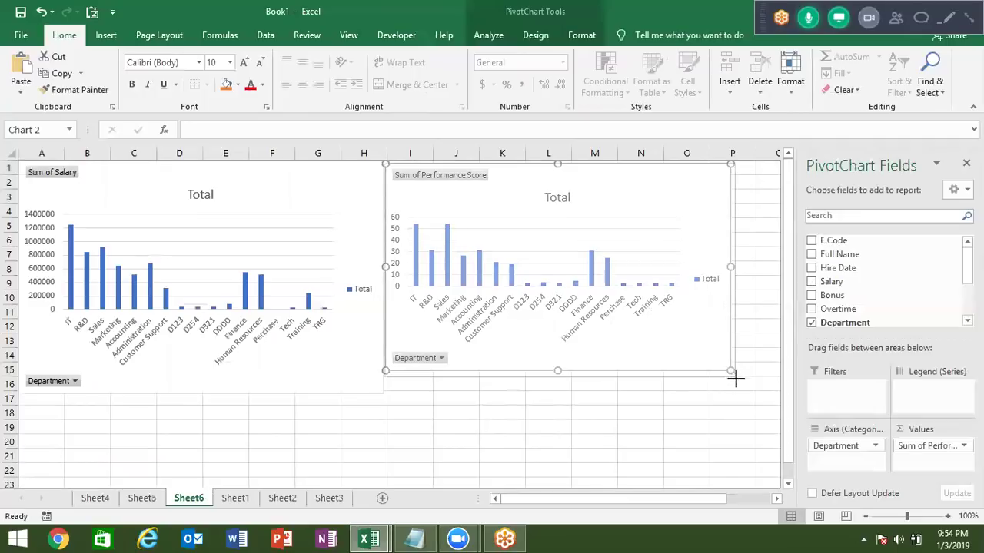
pyautogui.moveTo(731, 373); pyautogui.dragTo(742, 393)
pyautogui.click(686, 428)
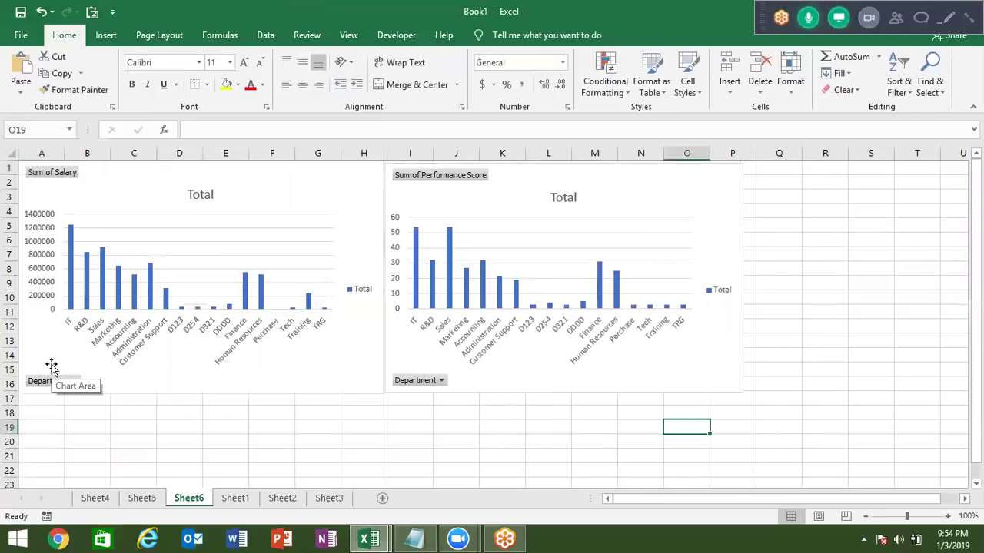
# - Hide all field buttons on the salary and performance charts, then select the salary pivot on Sheet5
pyautogui.rightClick(61, 174)
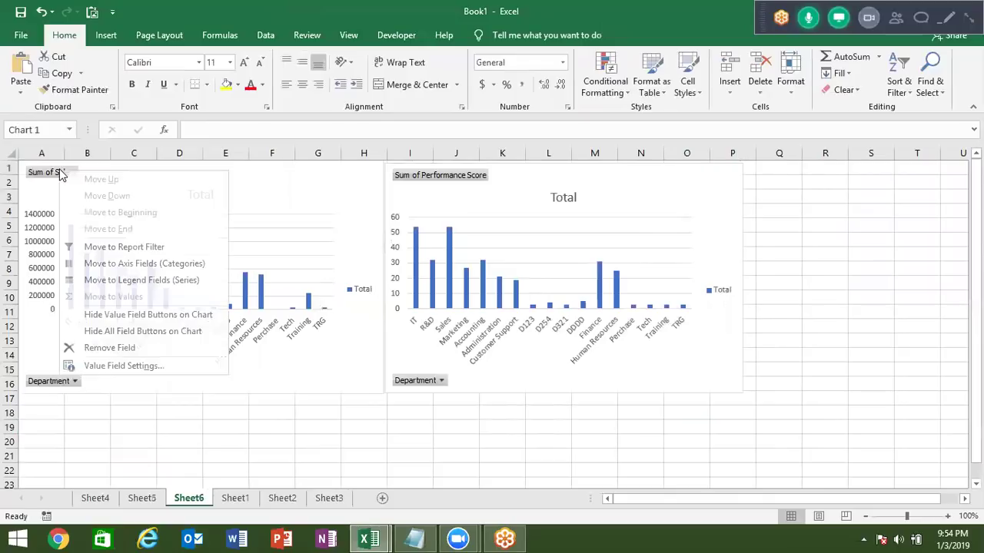
pyautogui.click(128, 333)
pyautogui.rightClick(425, 178)
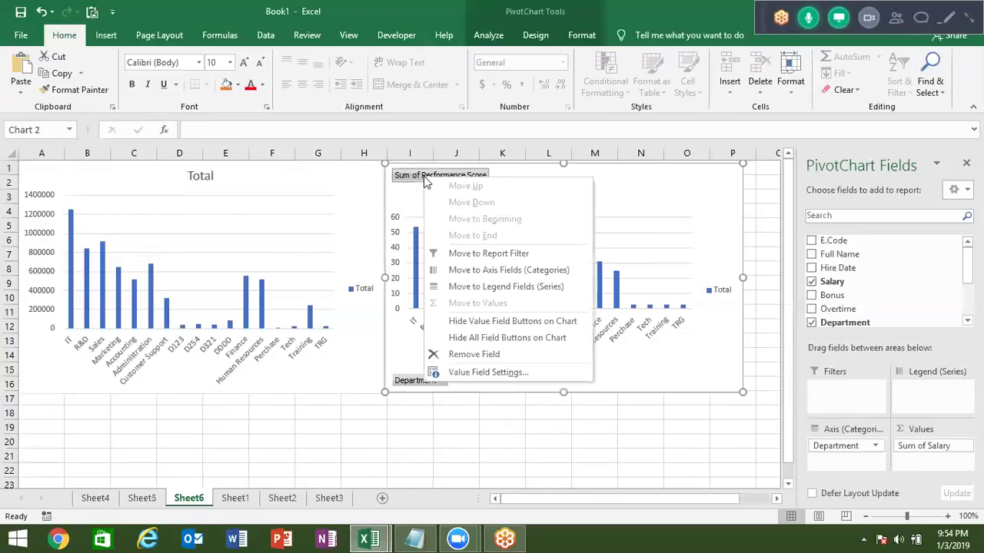
pyautogui.click(497, 337)
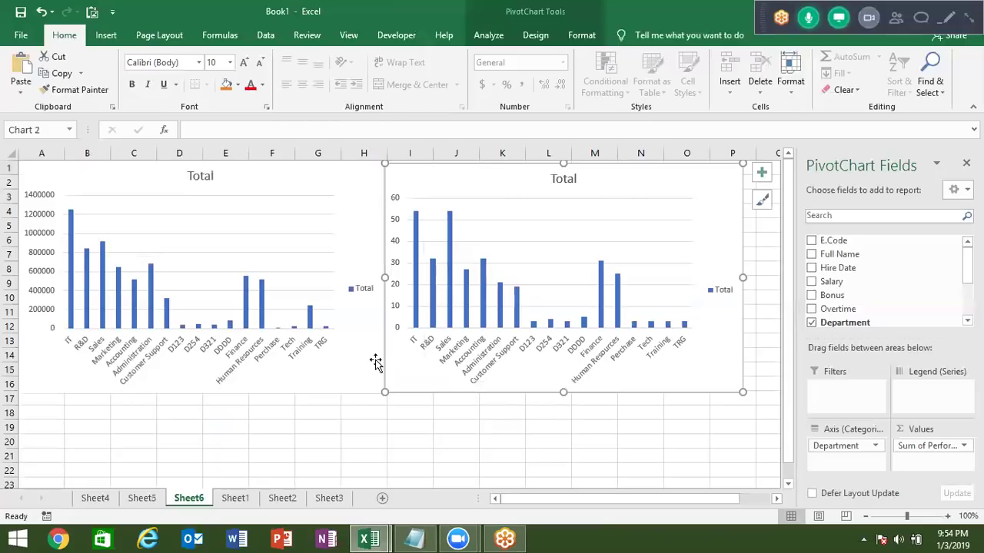
pyautogui.click(140, 498)
pyautogui.click(132, 368)
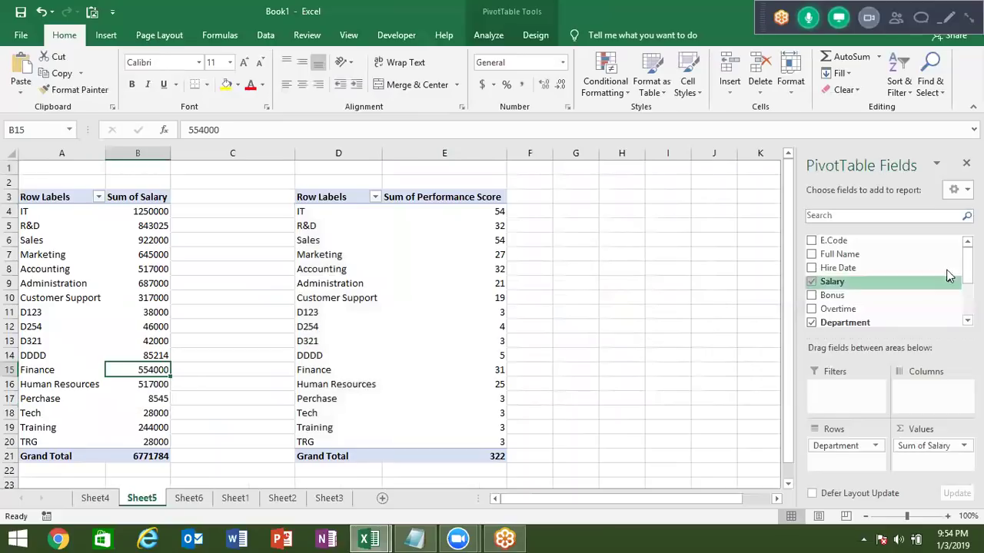
# - Add Month as a filter on the salary pivot and filter it to Apr
pyautogui.scroll(-2, 883, 280)
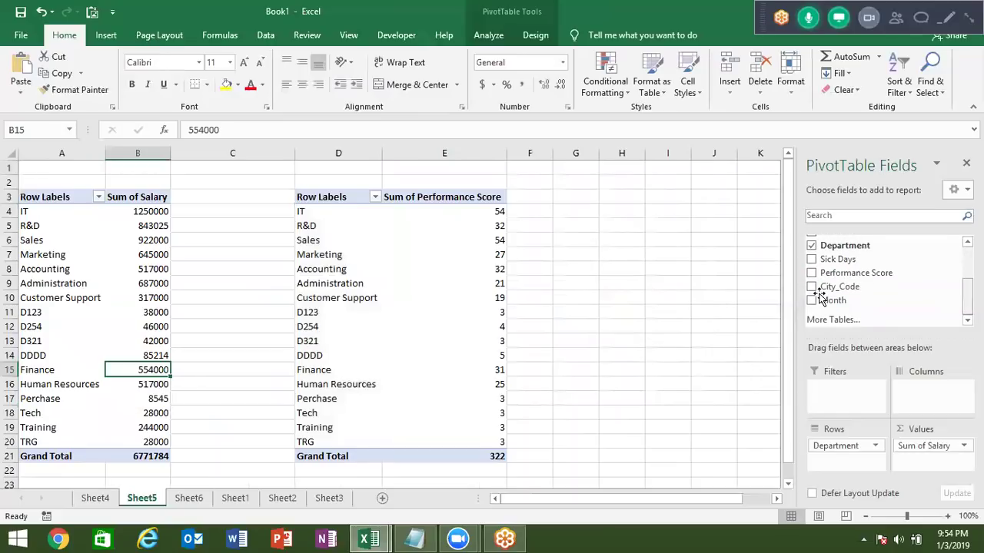
pyautogui.moveTo(833, 301); pyautogui.dragTo(841, 388)
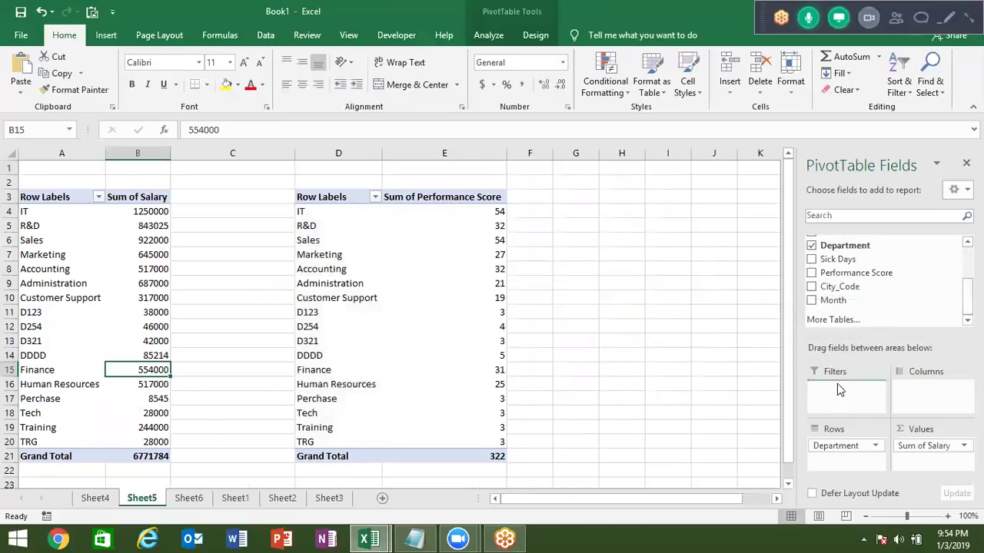
pyautogui.click(163, 168)
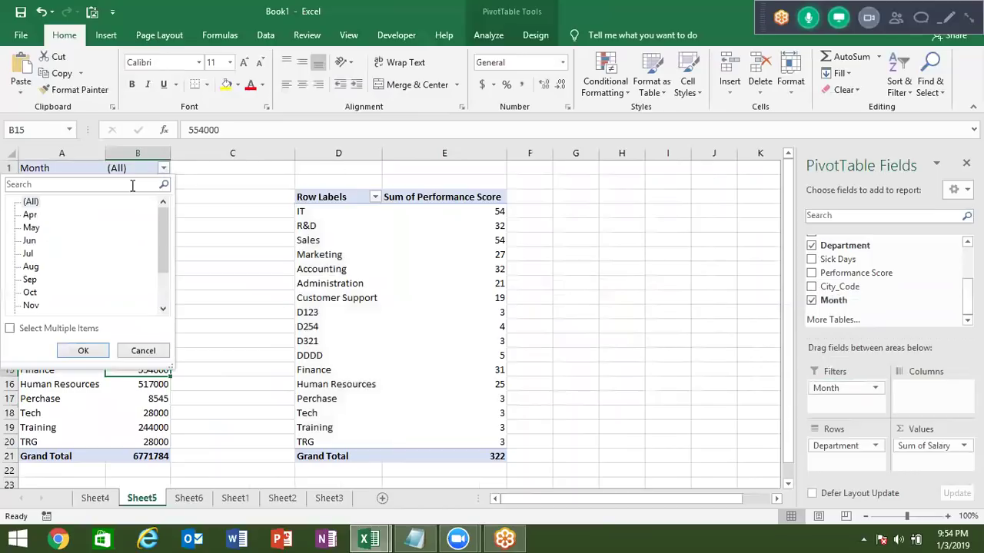
pyautogui.click(30, 216)
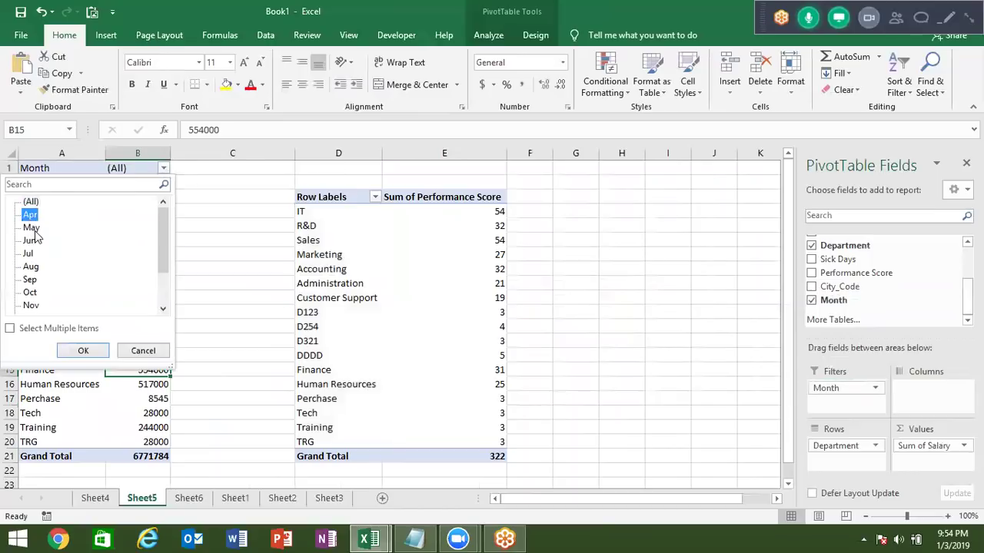
pyautogui.click(97, 351)
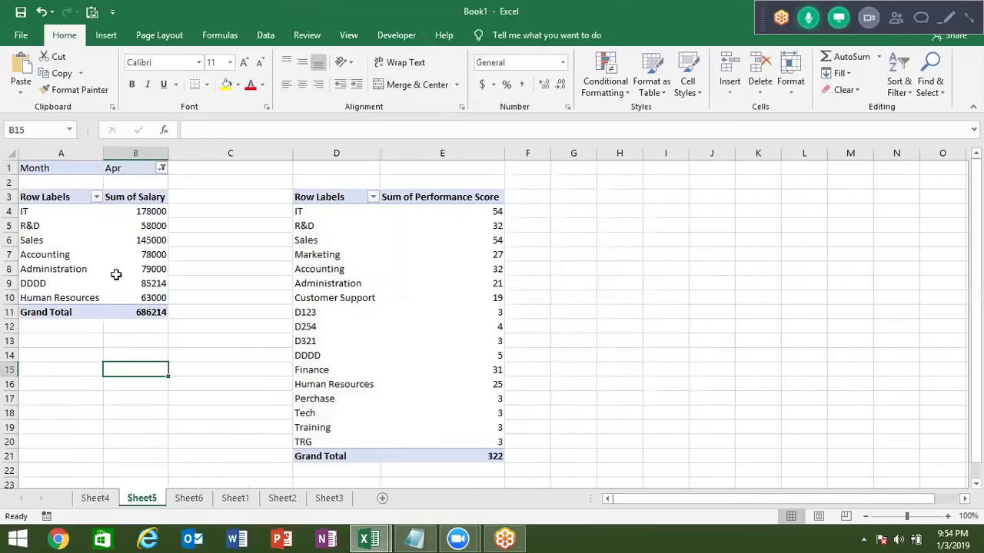
# - Add Month as a filter on the performance-score pivot and filter it to Apr
pyautogui.click(346, 230)
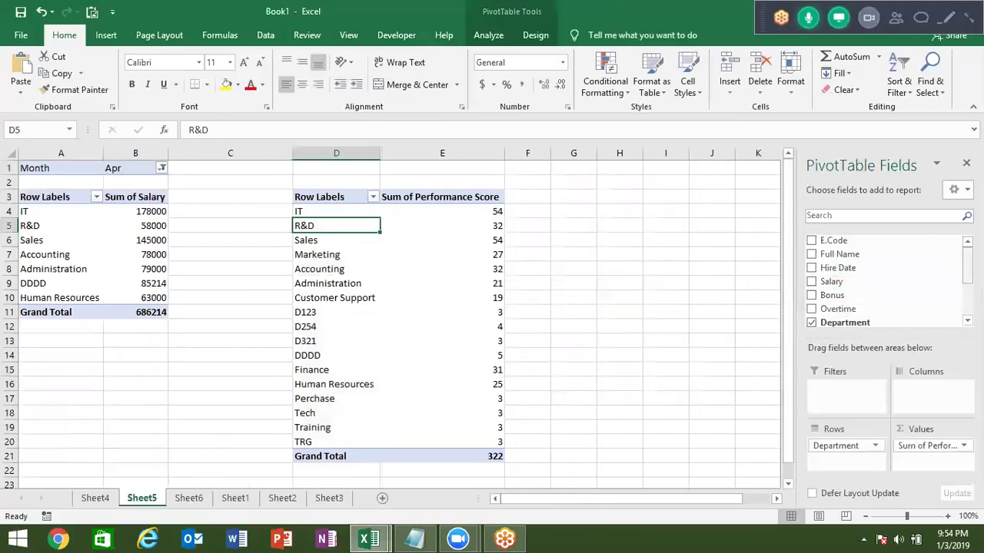
pyautogui.scroll(-3, 884, 284)
pyautogui.moveTo(845, 301)
pyautogui.mouseDown()
pyautogui.moveTo(909, 372)
pyautogui.moveTo(859, 394)
pyautogui.mouseUp()
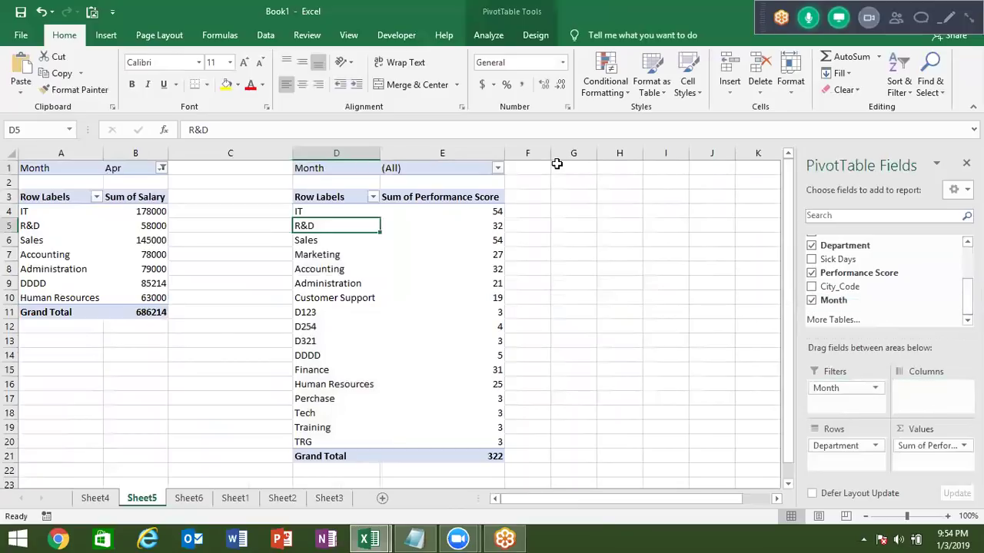
pyautogui.click(497, 169)
pyautogui.click(497, 171)
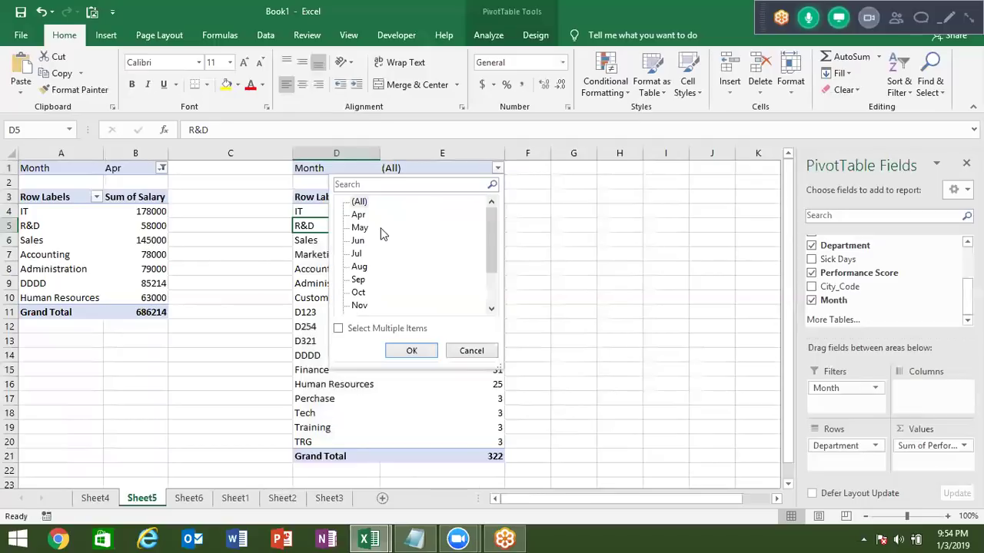
pyautogui.click(358, 216)
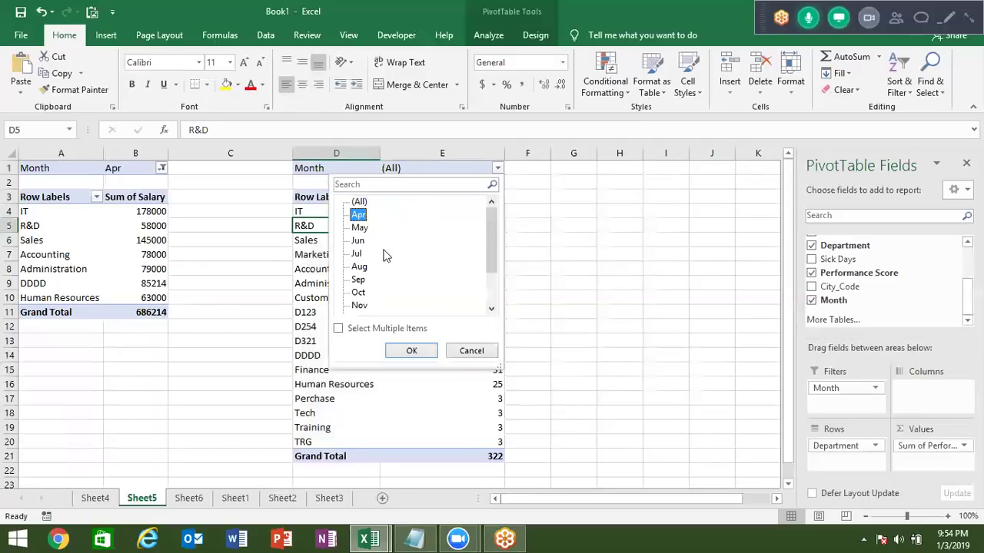
pyautogui.click(412, 350)
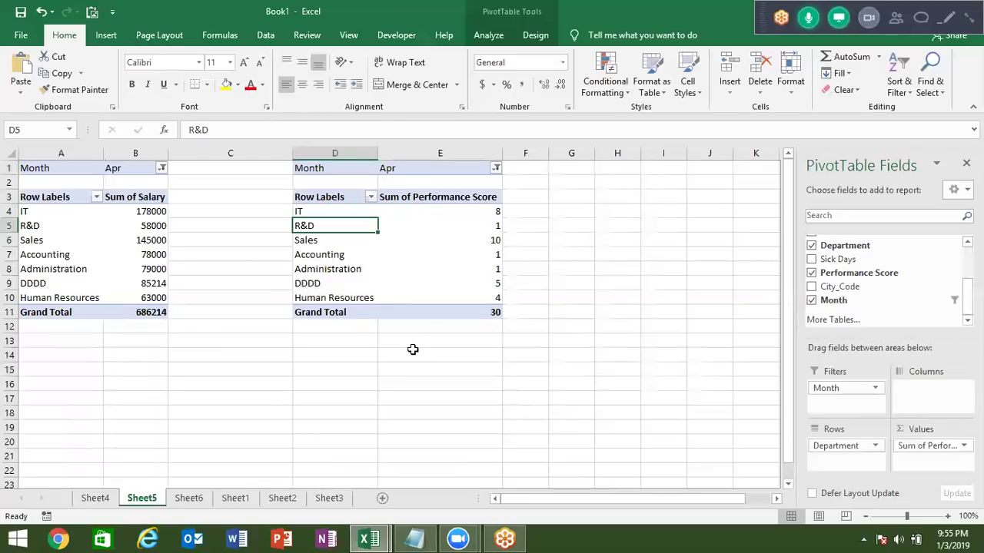
# - Connect the performance-score pivot to the City_Code and Month slicers via Filter Connections
pyautogui.click(481, 40)
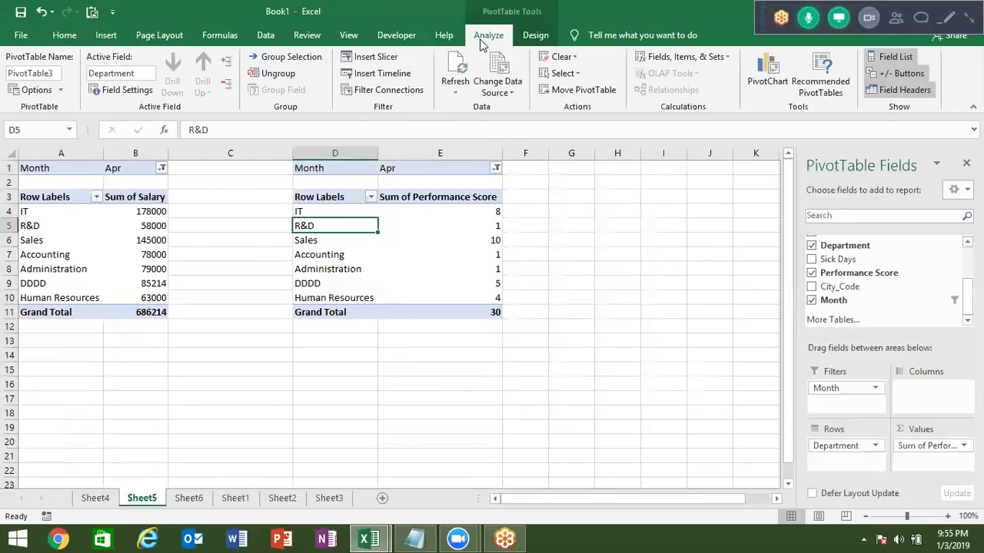
pyautogui.click(407, 94)
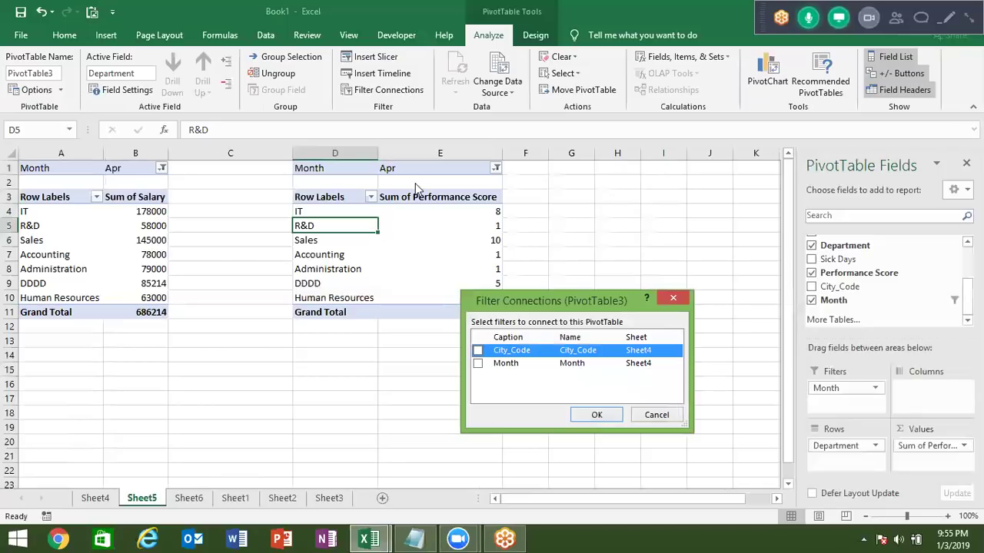
pyautogui.click(478, 350)
pyautogui.click(477, 363)
pyautogui.click(598, 416)
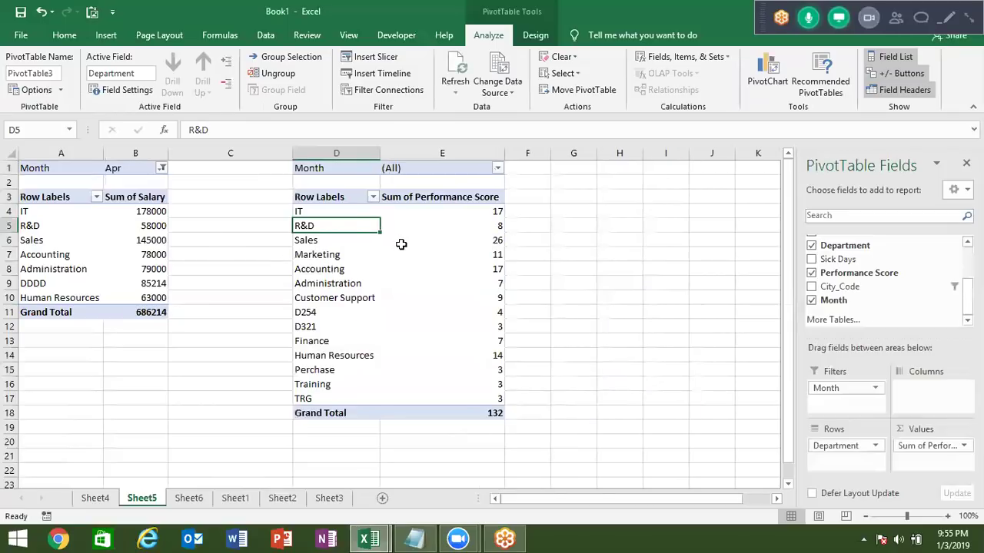
# - Reopen Filter Connections on the performance pivot to verify the slicer links
pyautogui.click(442, 274)
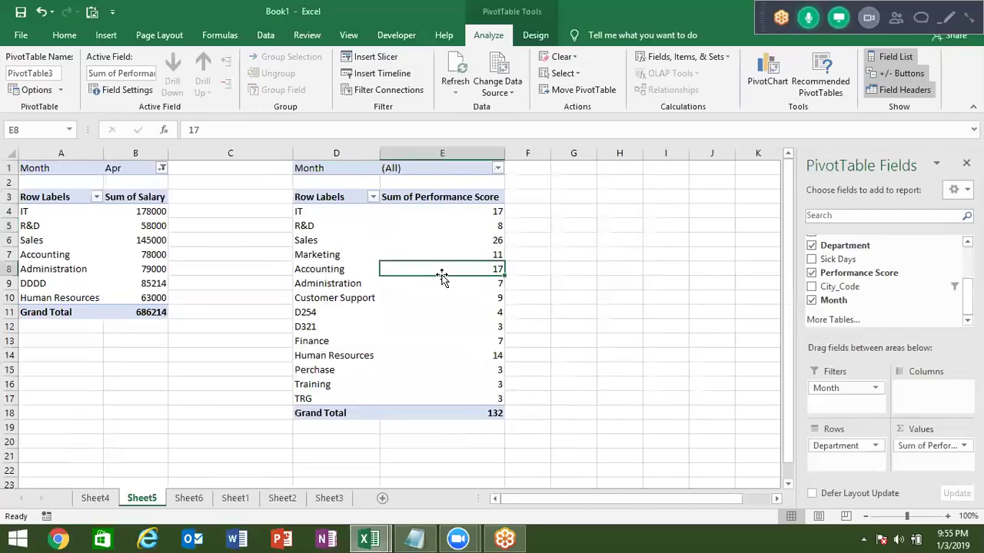
pyautogui.click(382, 90)
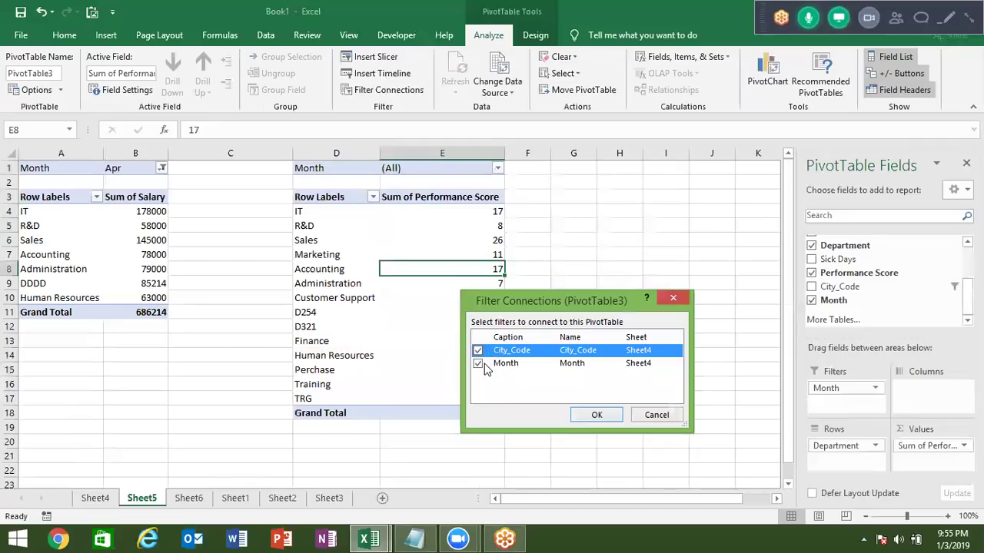
pyautogui.click(595, 415)
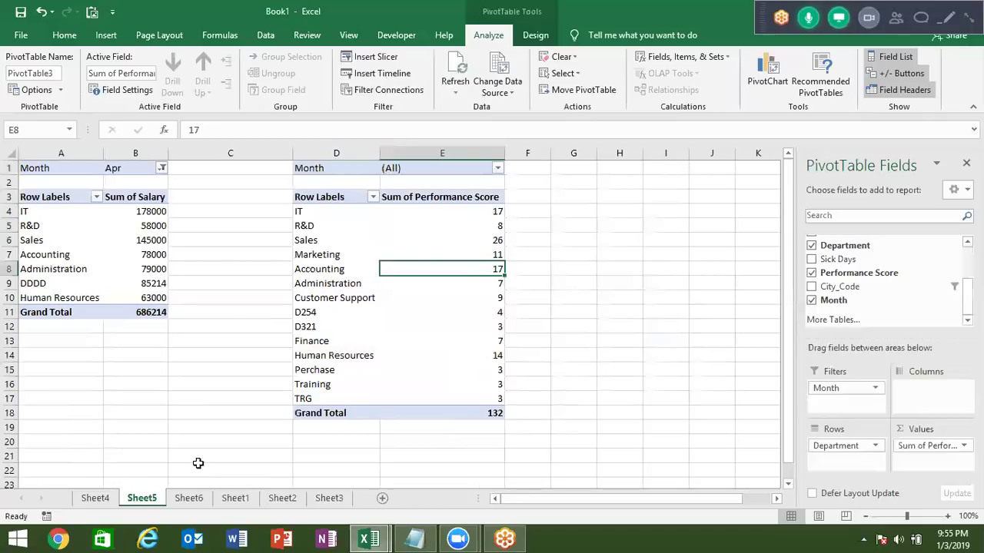
# - Check the charts on Sheet6, then filter the salary pivot's Month to Jun
pyautogui.click(196, 500)
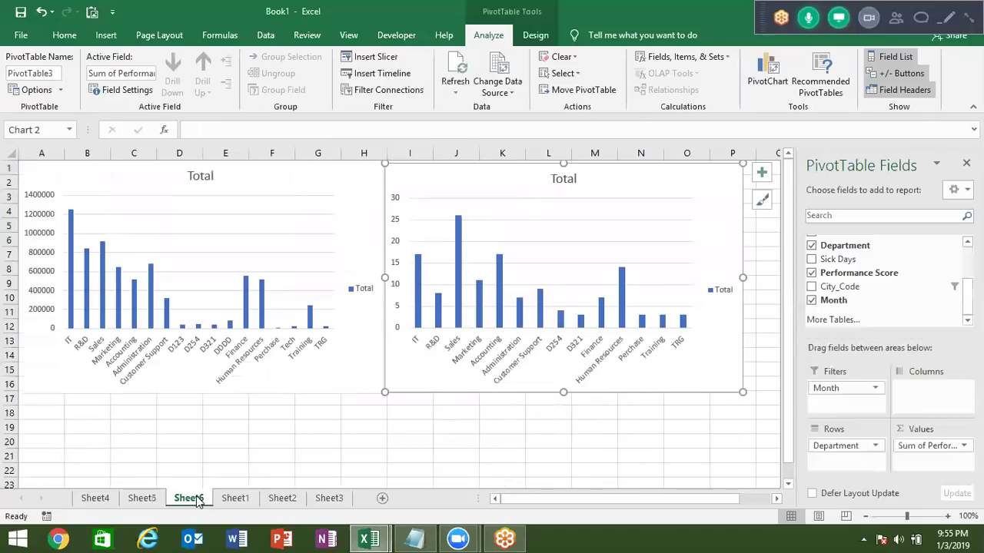
pyautogui.click(141, 498)
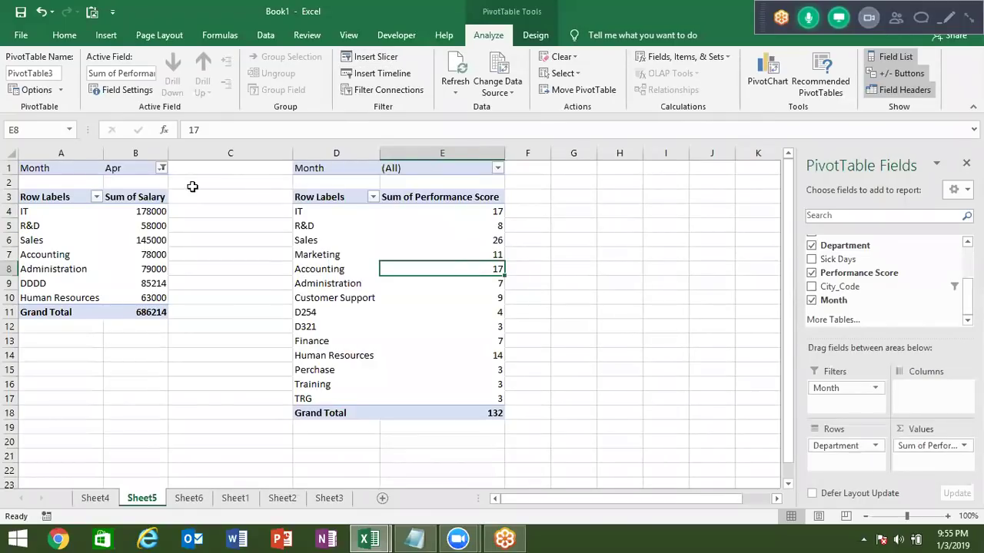
pyautogui.click(162, 168)
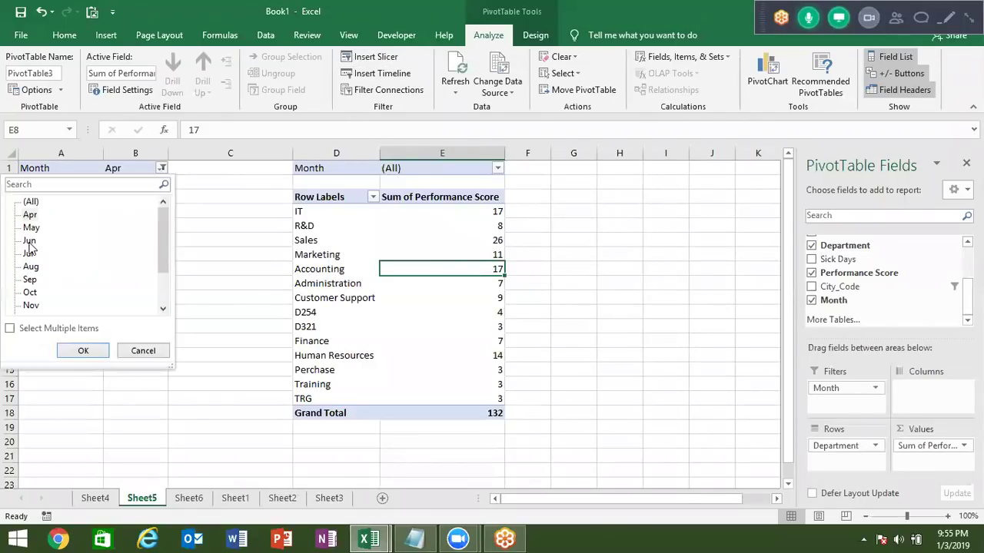
pyautogui.click(29, 241)
pyautogui.click(85, 352)
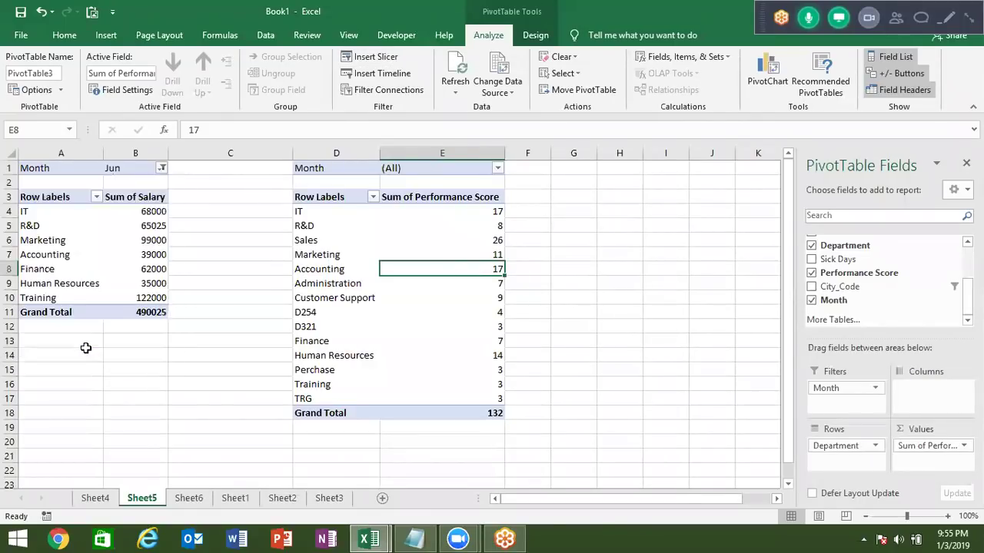
# - Set the salary pivot's Month filter back to (All)
pyautogui.click(160, 169)
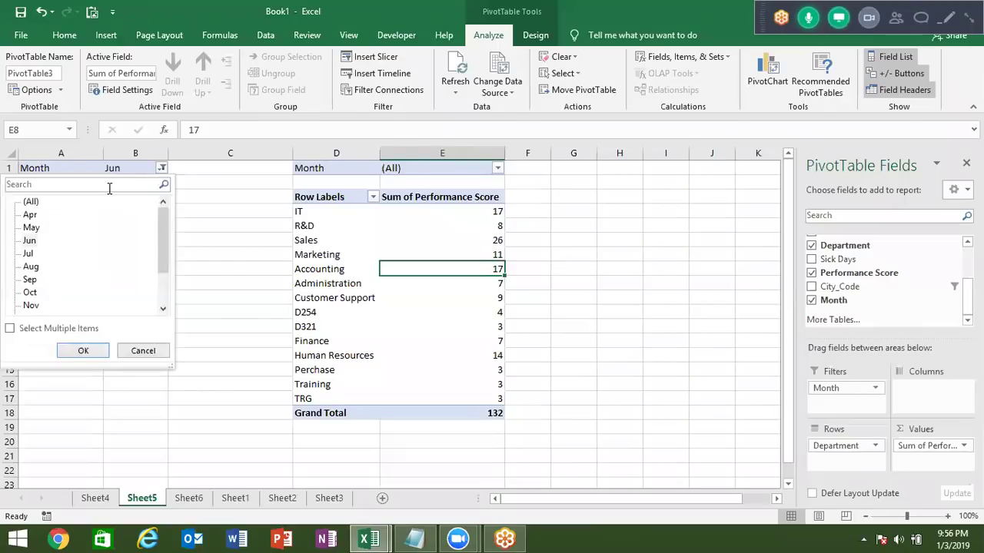
pyautogui.click(31, 201)
pyautogui.click(83, 350)
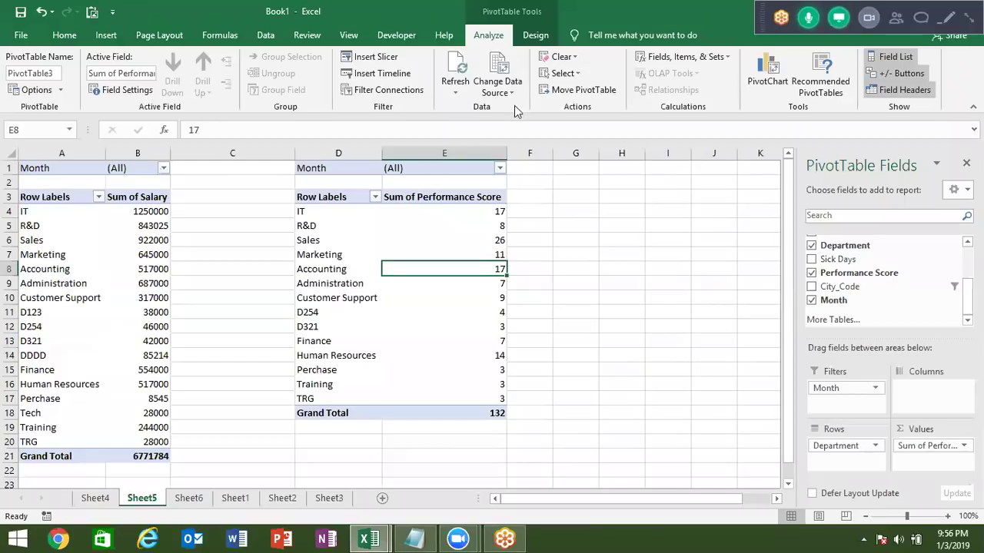
# - Insert City_Code and Month slicers and place them side by side right of the pivots
pyautogui.click(388, 61)
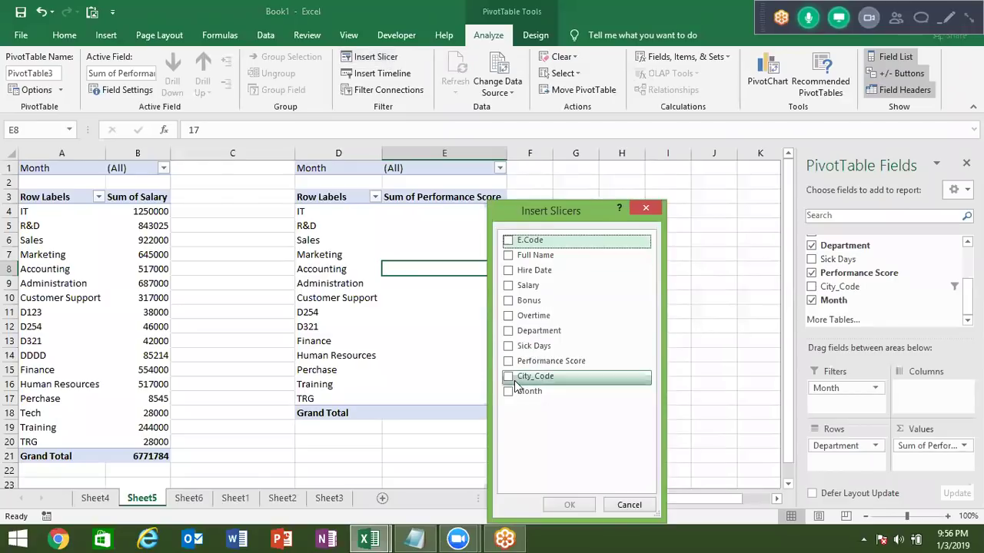
pyautogui.click(509, 391)
pyautogui.click(510, 376)
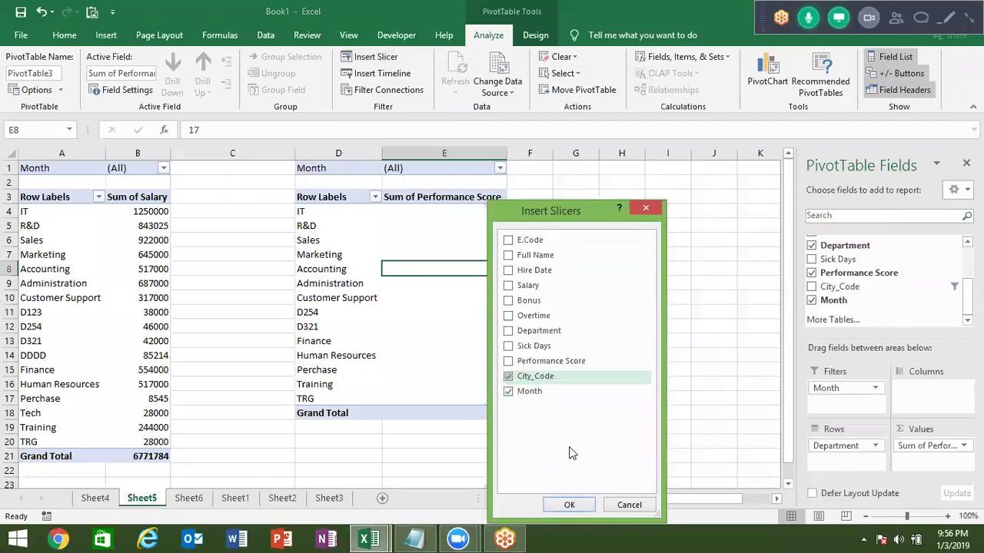
pyautogui.click(576, 507)
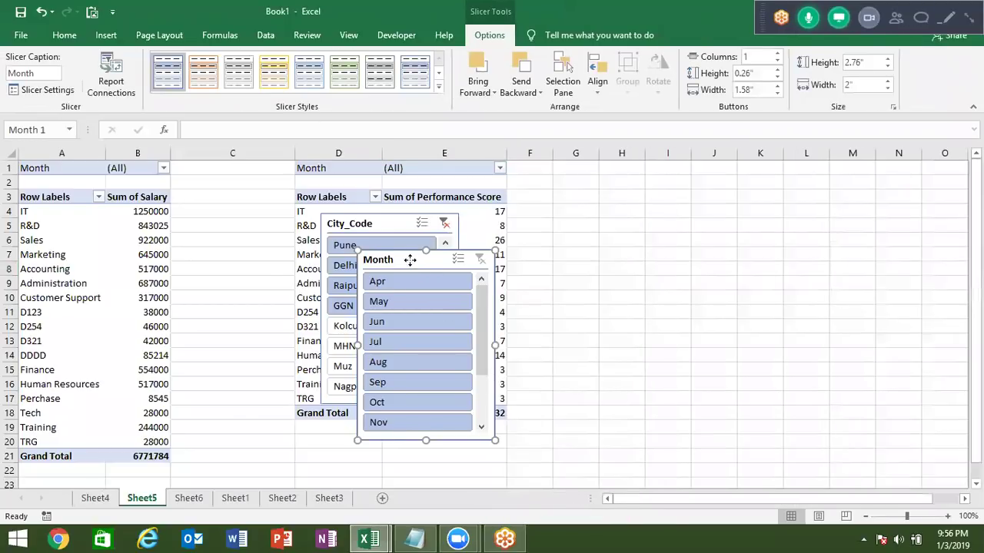
pyautogui.moveTo(409, 259); pyautogui.dragTo(769, 195)
pyautogui.moveTo(413, 222); pyautogui.dragTo(658, 198)
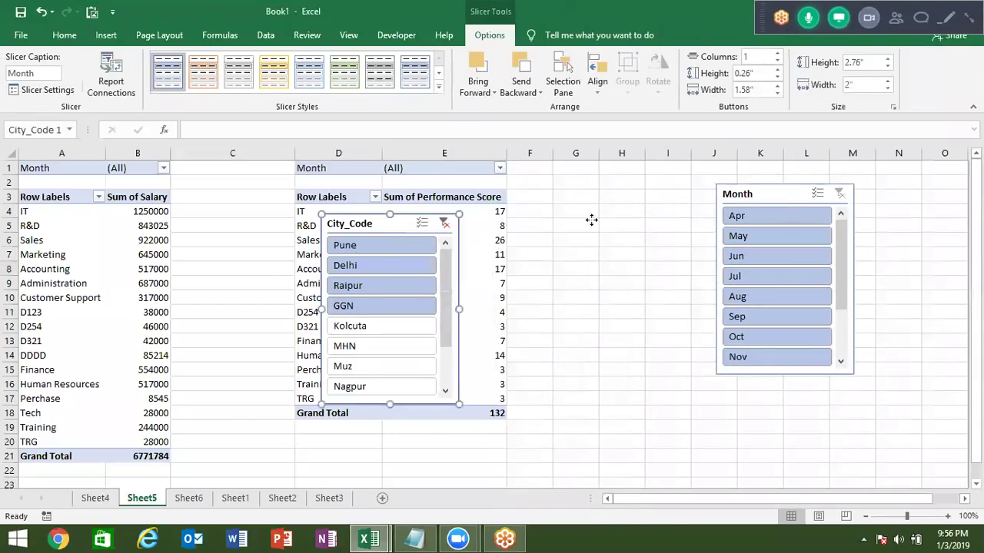
# - Test the Month slicer with Apr, then clear the filter
pyautogui.click(760, 220)
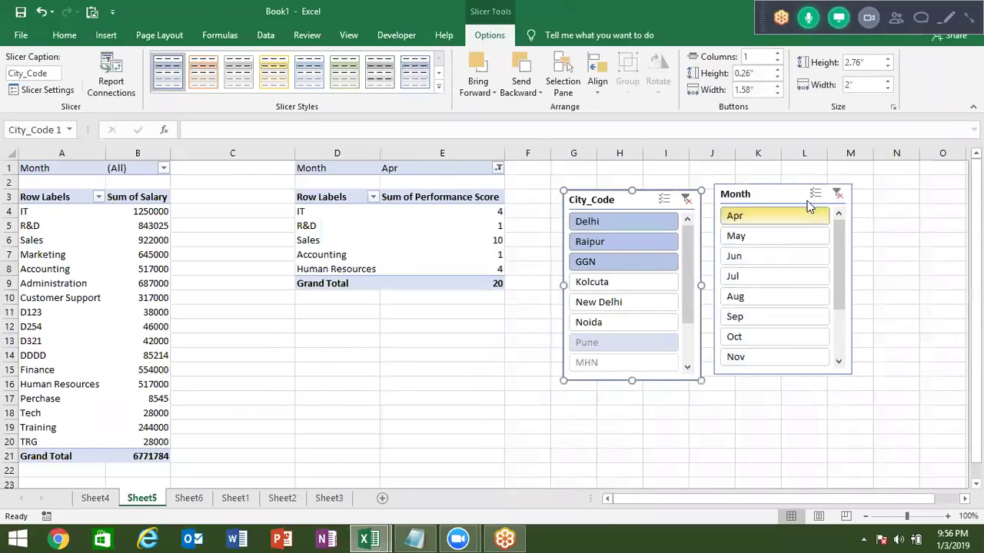
pyautogui.click(836, 195)
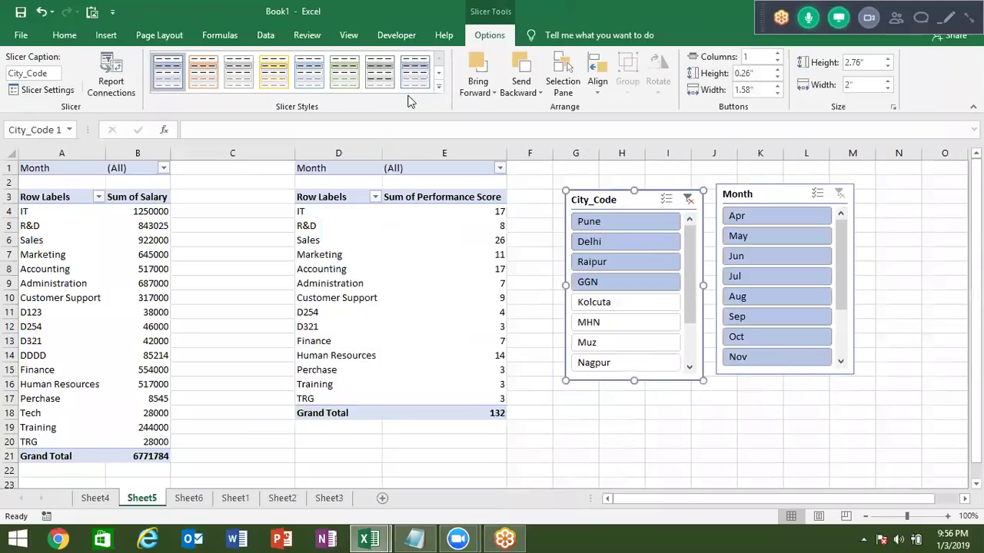
pyautogui.click(158, 34)
pyautogui.click(100, 37)
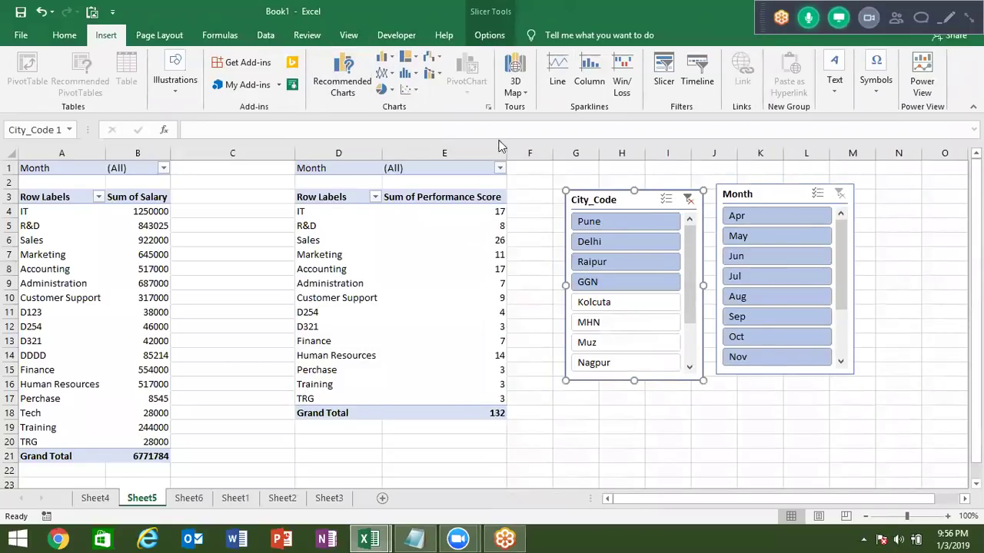
# - Disconnect the performance pivot from Sheet4's City_Code and Month slicers
pyautogui.click(477, 221)
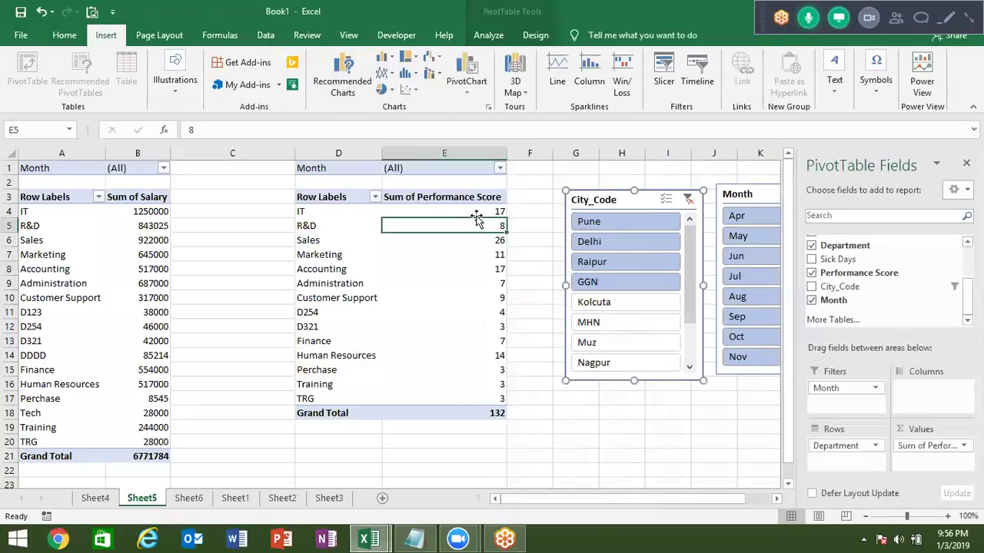
pyautogui.click(487, 35)
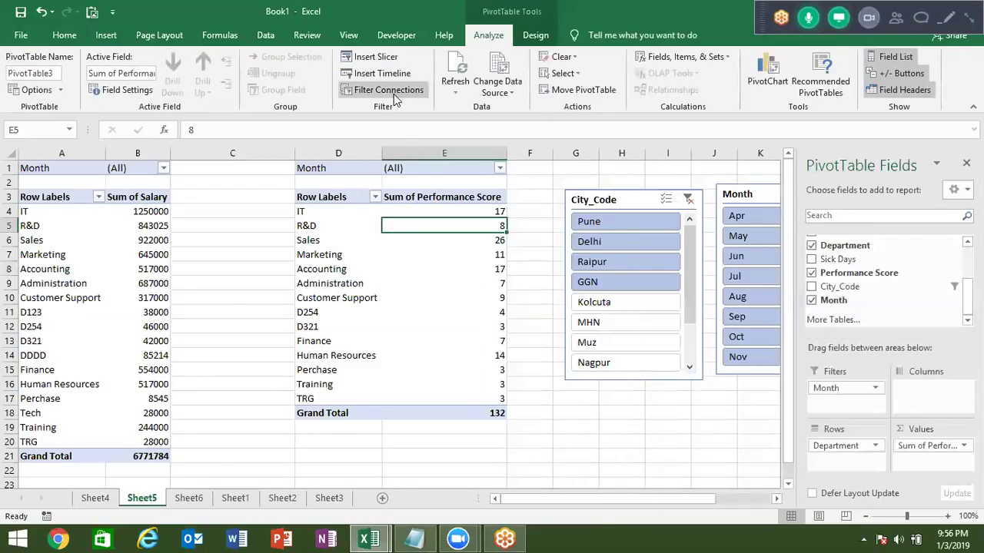
pyautogui.click(391, 90)
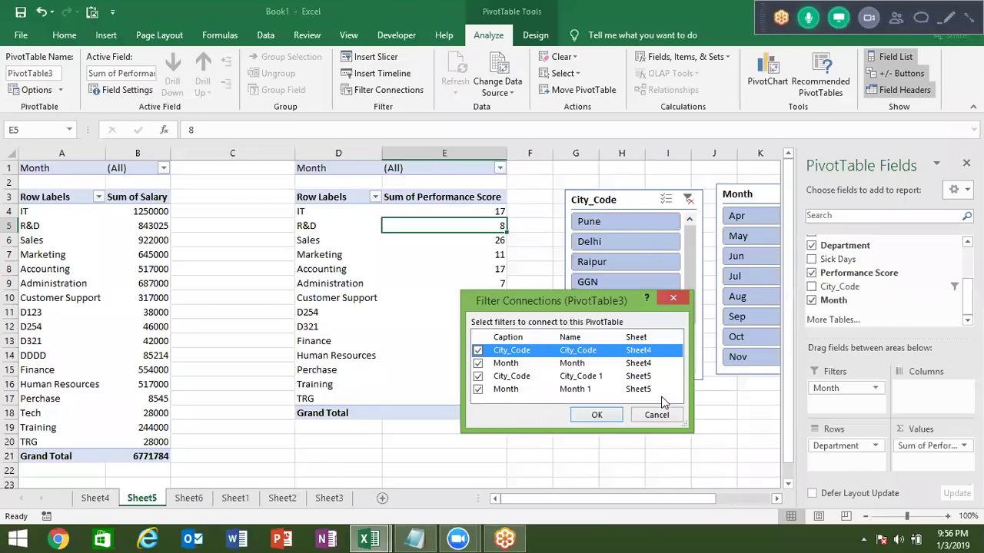
pyautogui.click(478, 363)
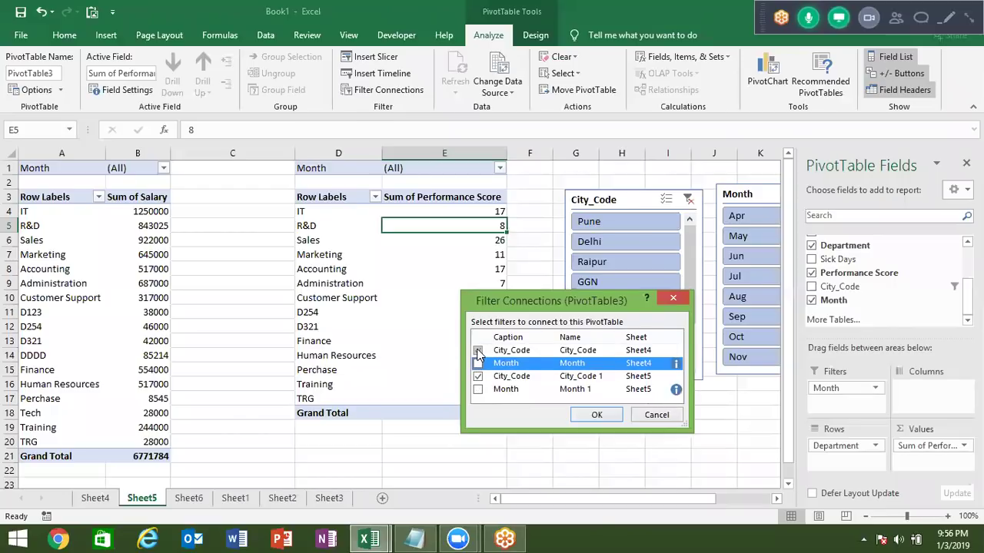
pyautogui.click(477, 351)
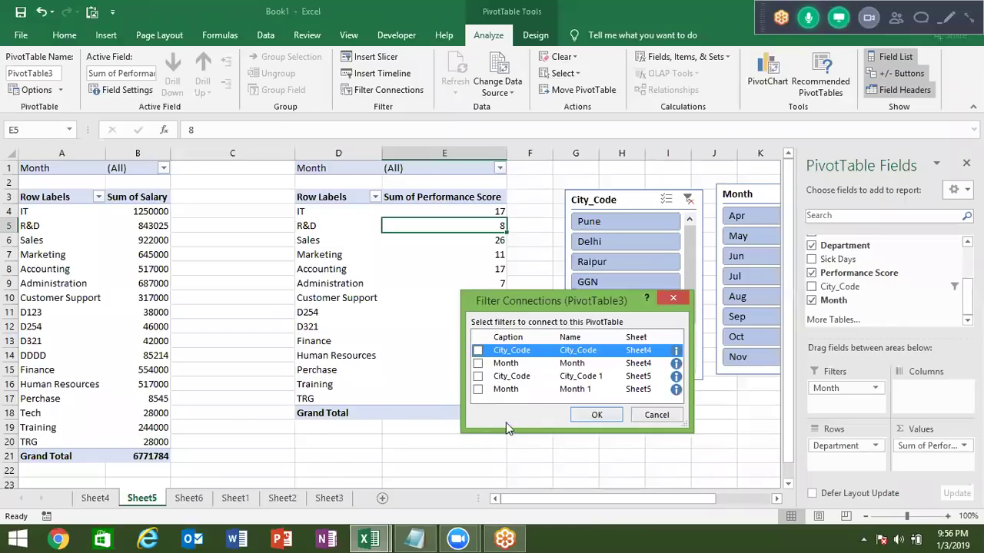
# - Connect it to Sheet5's Month and City_Code slicers, test with Pune, then clear the filter
pyautogui.click(478, 390)
pyautogui.click(477, 376)
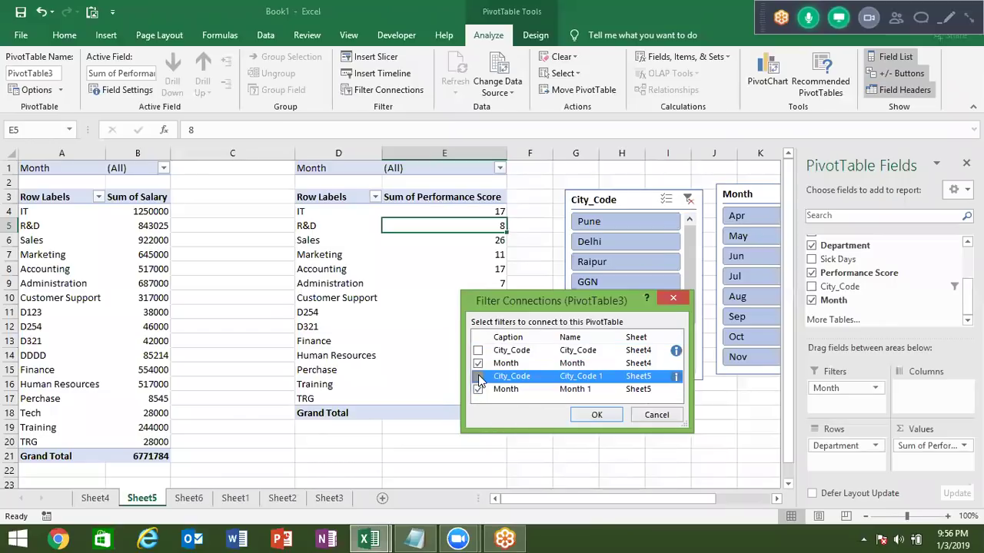
pyautogui.click(595, 419)
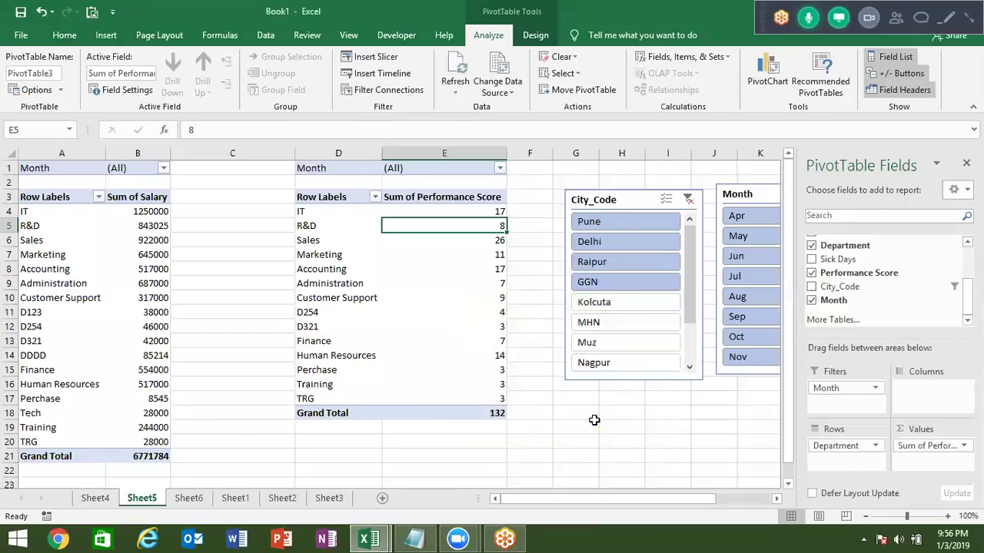
pyautogui.click(598, 231)
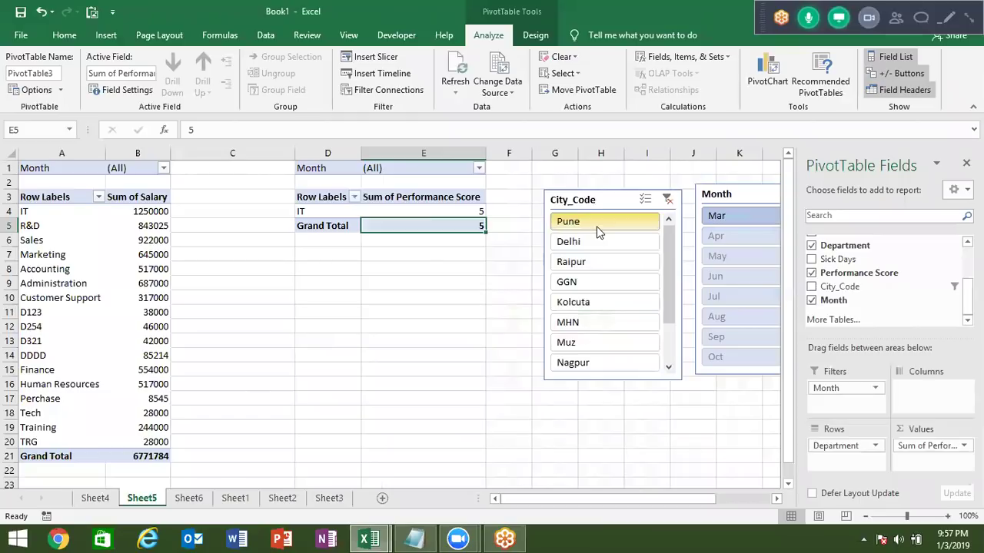
pyautogui.click(667, 199)
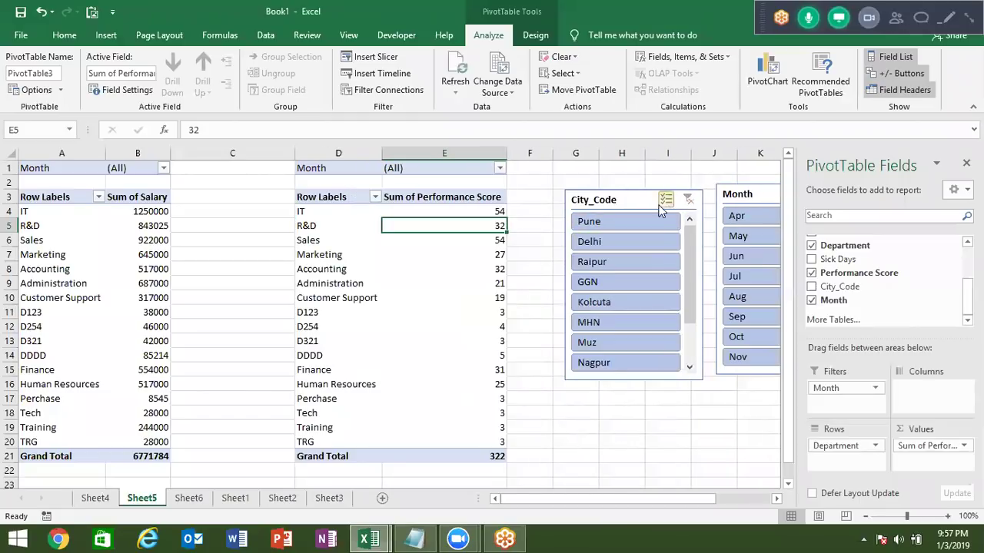
# - Connect the Sum of Salary pivot to Sheet5's Month and City_Code slicers
pyautogui.click(144, 257)
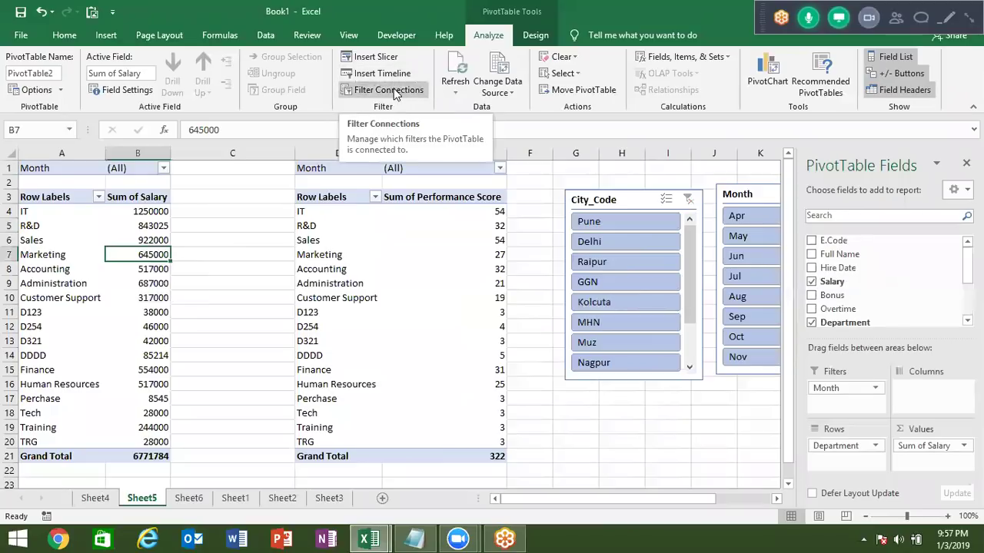
pyautogui.click(389, 90)
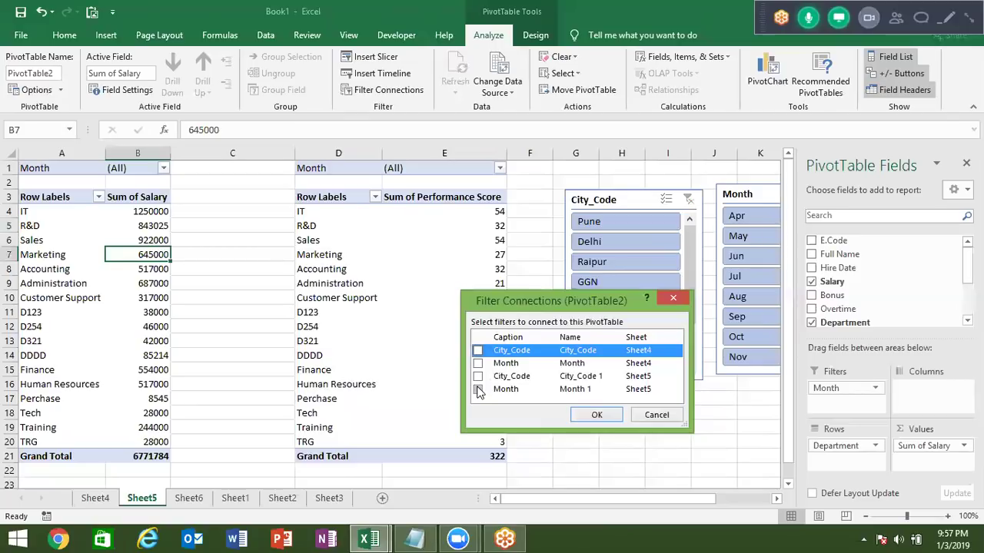
pyautogui.click(478, 390)
pyautogui.click(477, 376)
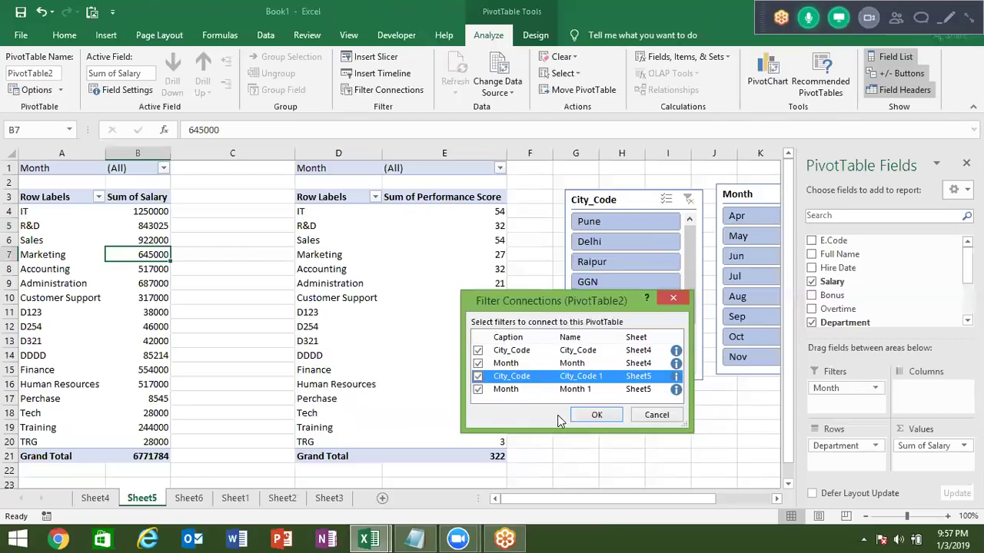
pyautogui.click(593, 416)
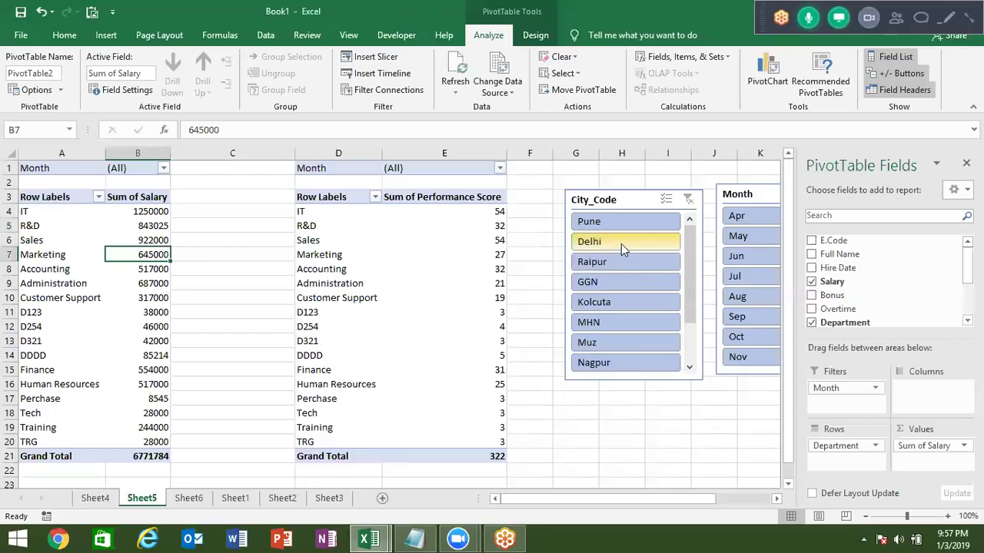
# - Test the City_Code slicer with Delhi, Raipur, GGN and Kolcuta, then clear the filter
pyautogui.click(620, 244)
pyautogui.click(621, 264)
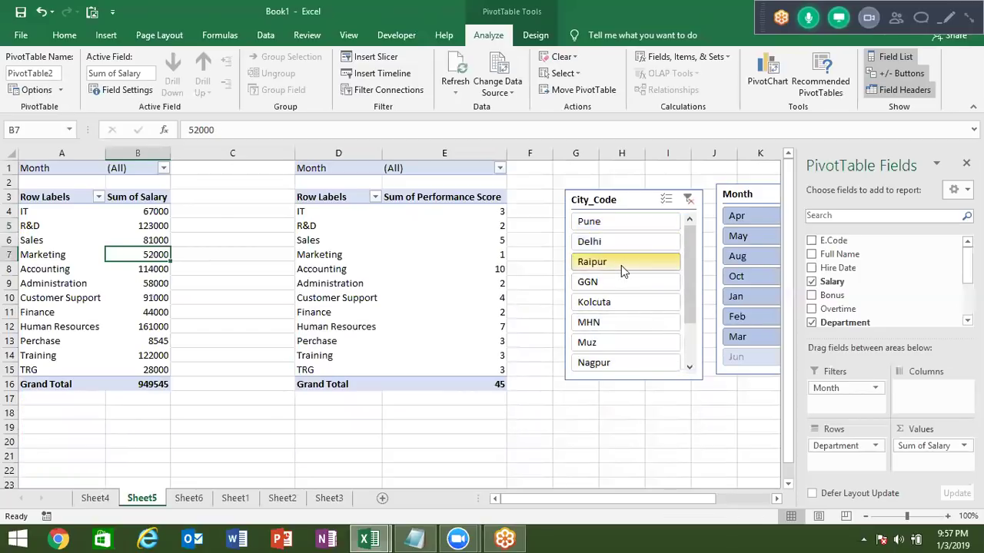
pyautogui.click(619, 290)
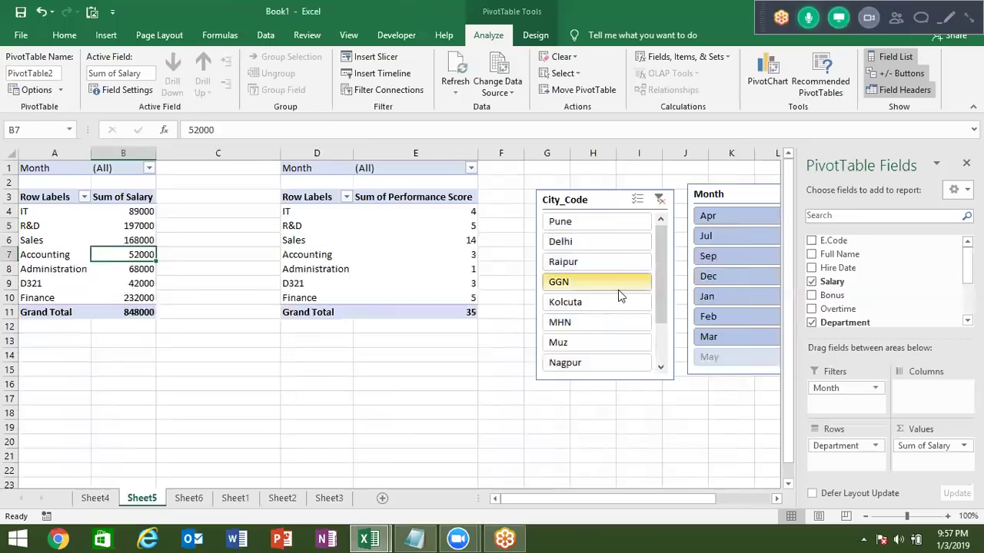
pyautogui.click(618, 306)
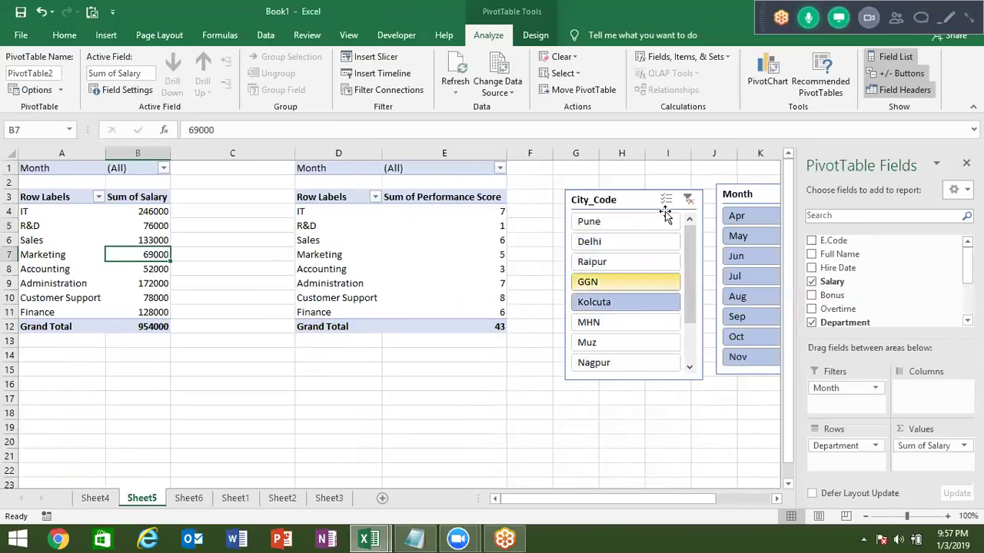
pyautogui.click(688, 200)
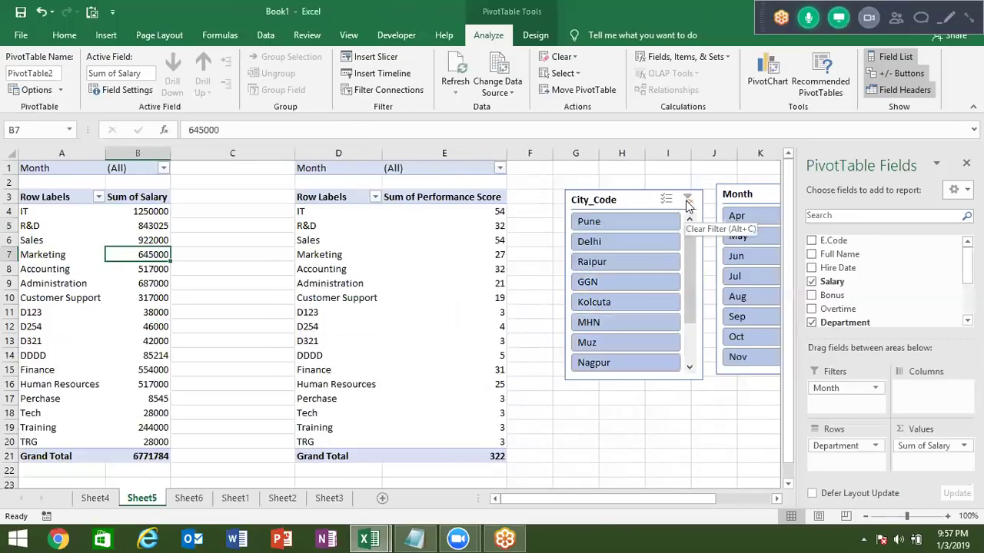
# - Select both slicers and cut them off Sheet5
pyautogui.click(634, 192)
pyautogui.keyDown('ctrl'); pyautogui.click(755, 192); pyautogui.keyUp('ctrl')
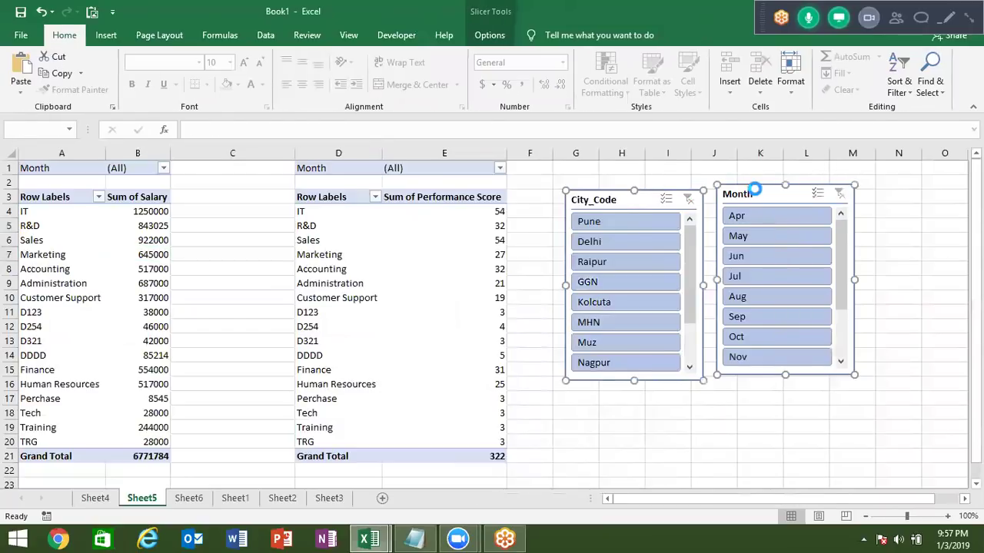
pyautogui.press('Delete')
# - Paste the City_Code and Month slicers at cell Q2 on Sheet6, beside the two pivot charts
pyautogui.click(95, 498)
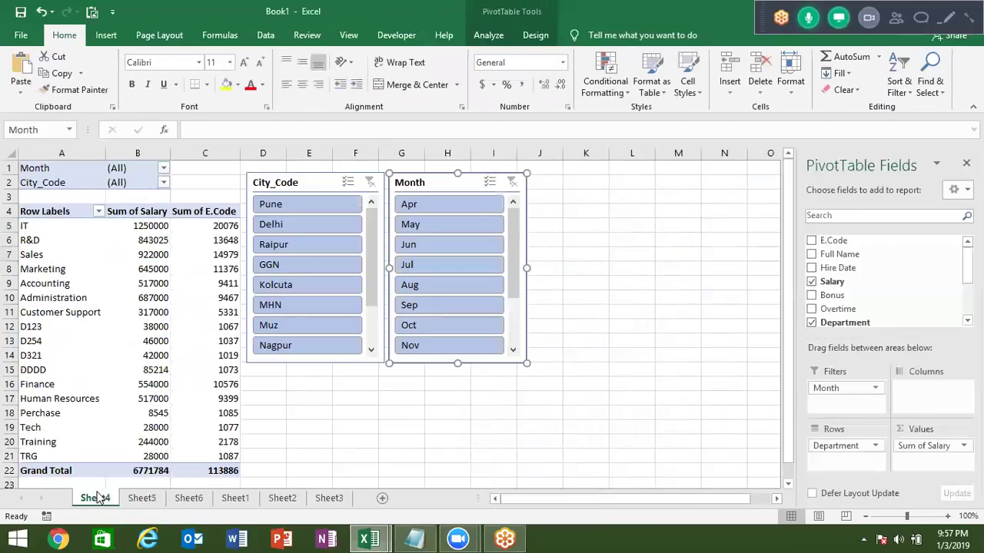
pyautogui.click(292, 440)
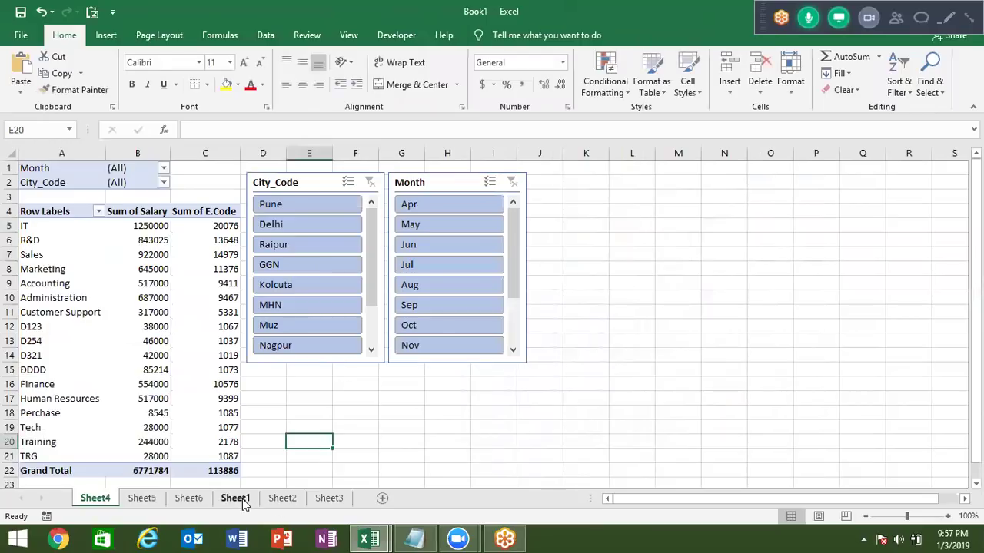
pyautogui.click(201, 498)
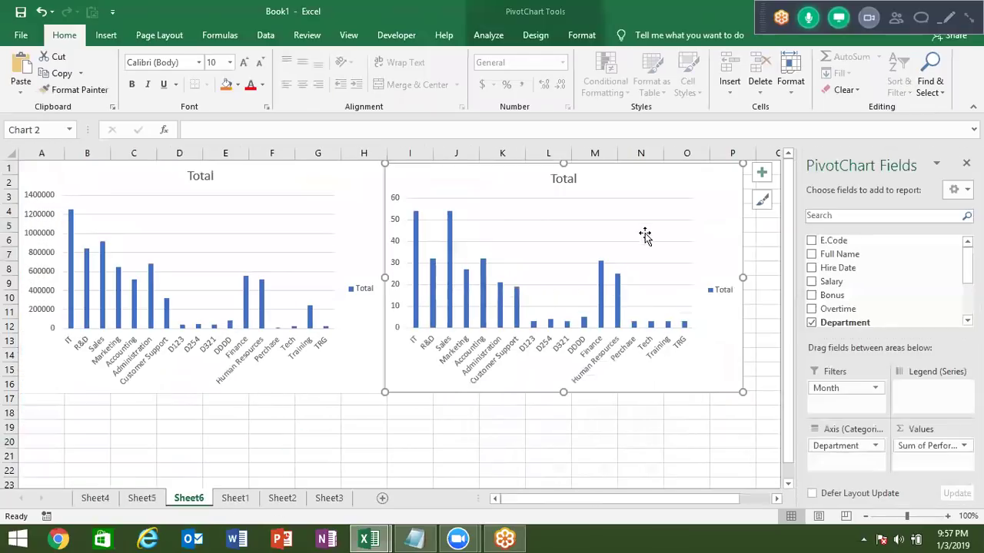
pyautogui.click(763, 236)
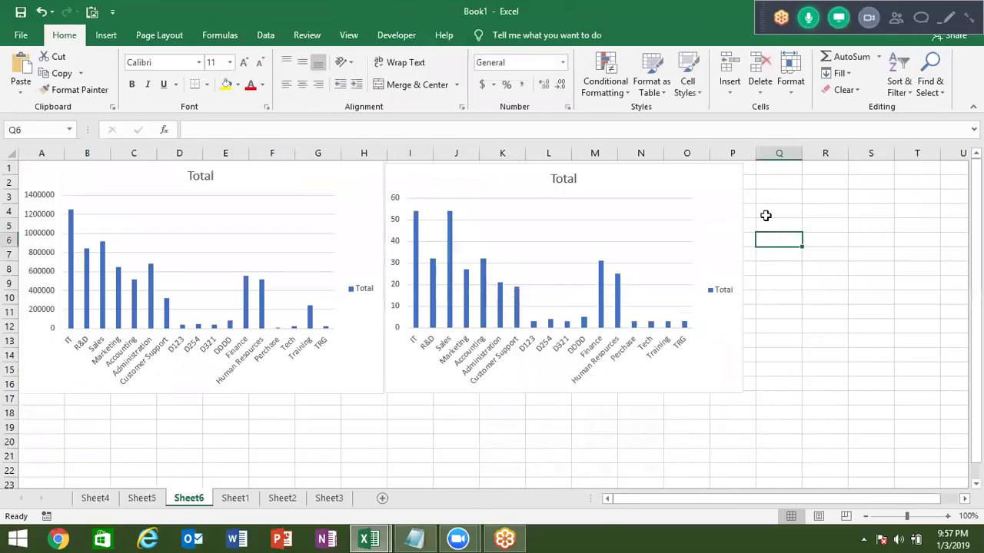
pyautogui.click(778, 180)
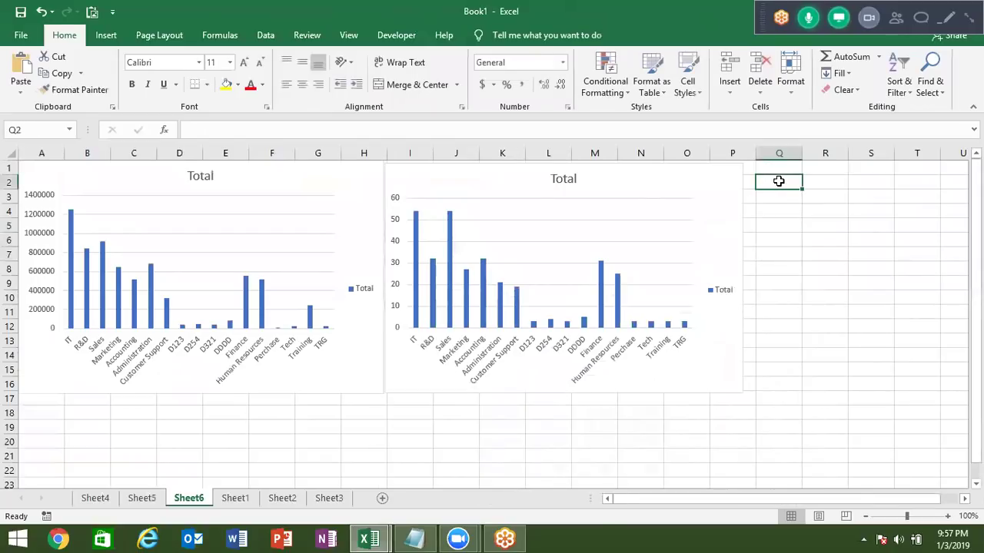
pyautogui.hotkey('ctrl', 'v')
# - Try several cities in the City_Code slicer, ending with both charts filtered to Kolcuta only
pyautogui.click(836, 395)
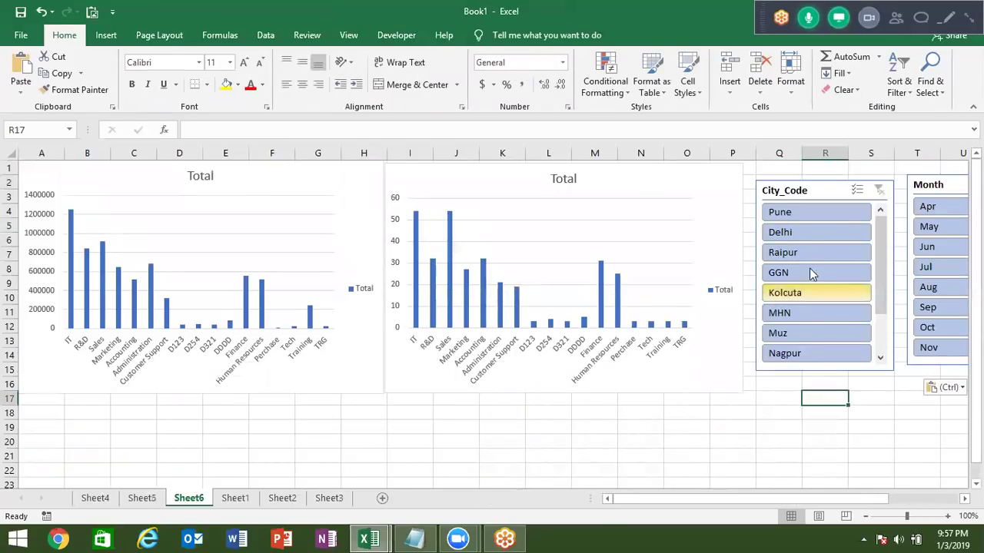
pyautogui.click(798, 218)
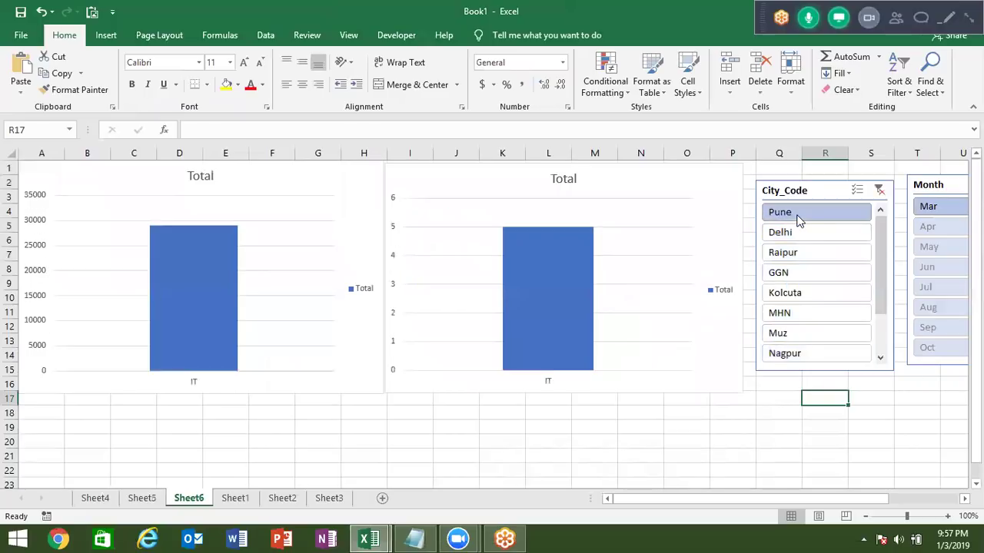
pyautogui.click(799, 234)
pyautogui.moveTo(796, 212); pyautogui.dragTo(802, 274)
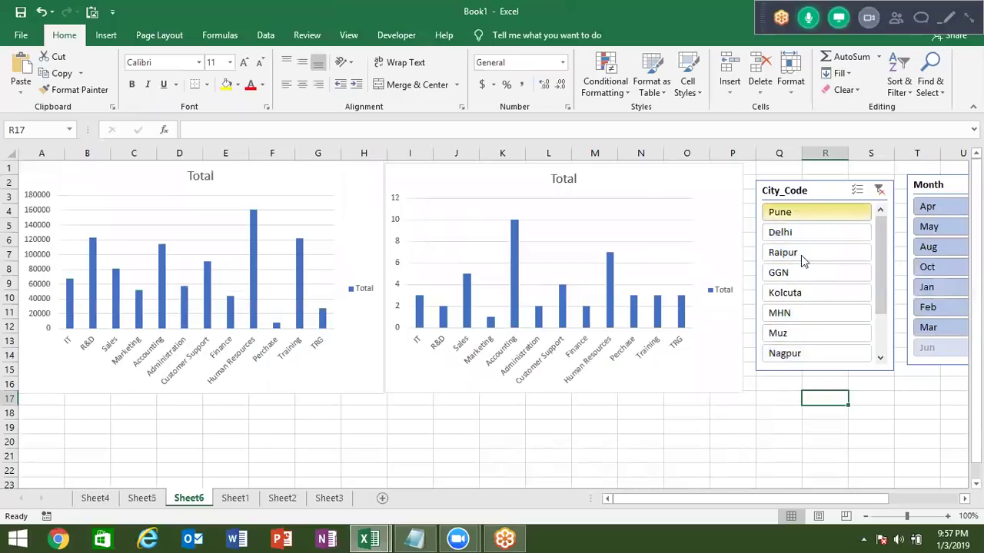
pyautogui.click(801, 295)
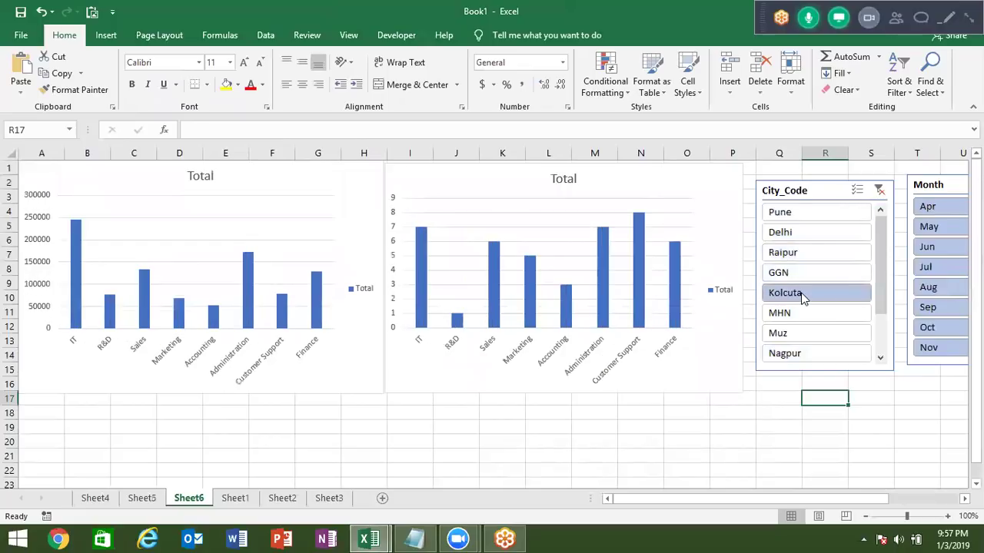
# - Limit the Month slicer to May through Jul
pyautogui.click(926, 254)
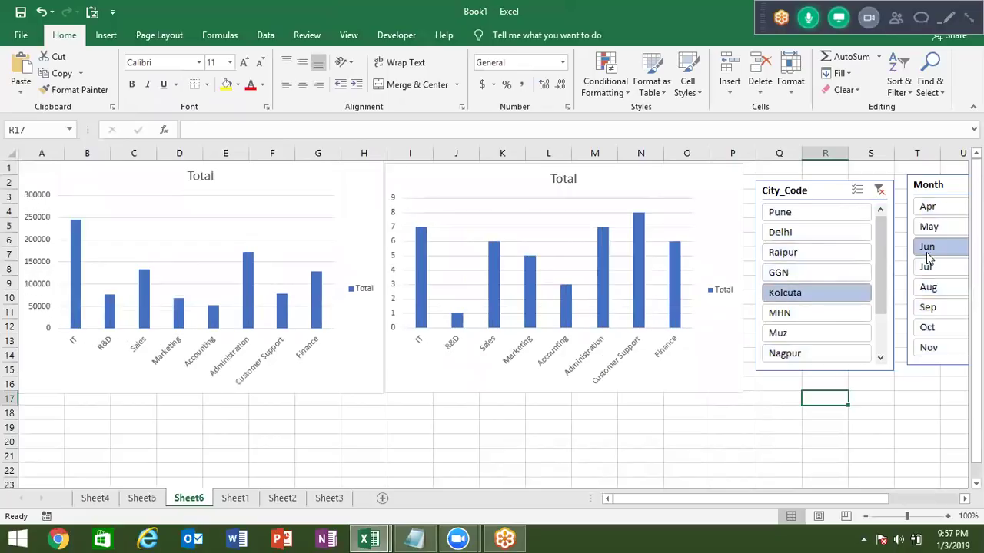
pyautogui.moveTo(924, 225); pyautogui.dragTo(929, 276)
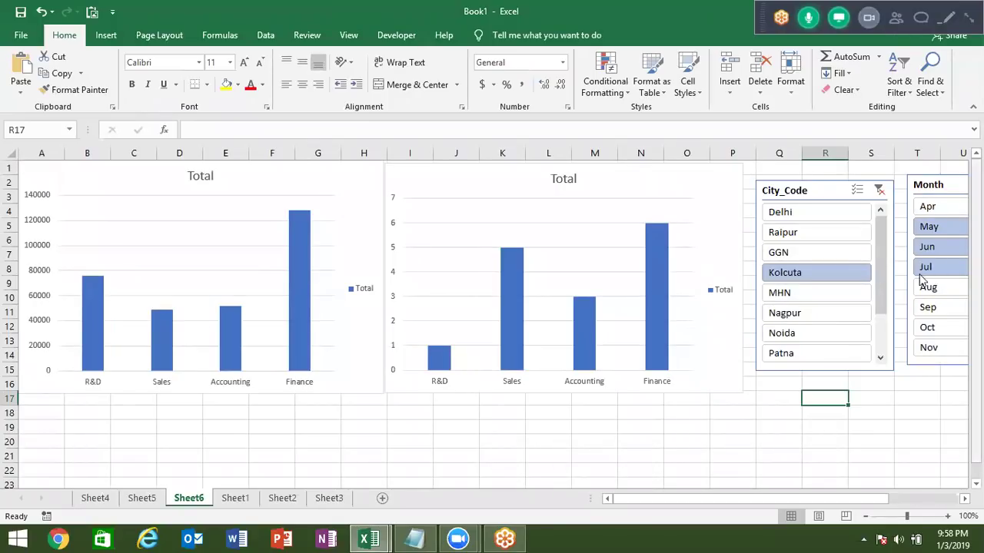
pyautogui.click(830, 192)
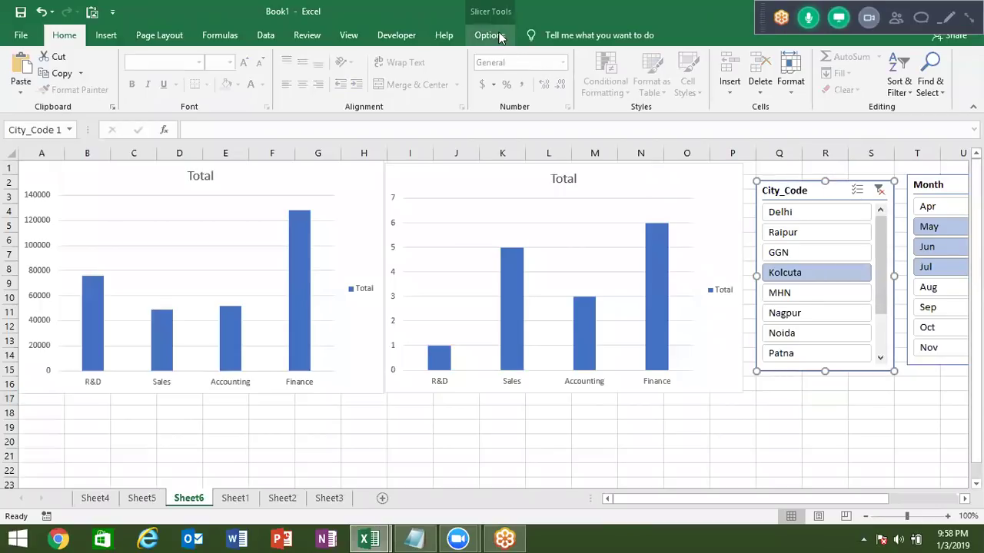
# - Set the City_Code slicer to 2 button columns, then return to Sheet1's raw data
pyautogui.click(492, 36)
pyautogui.click(439, 86)
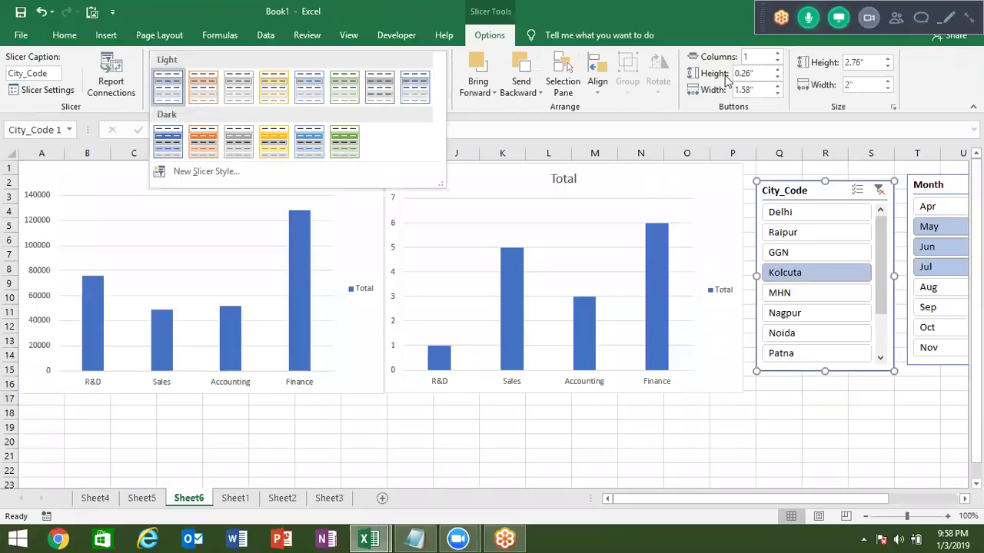
pyautogui.click(778, 55)
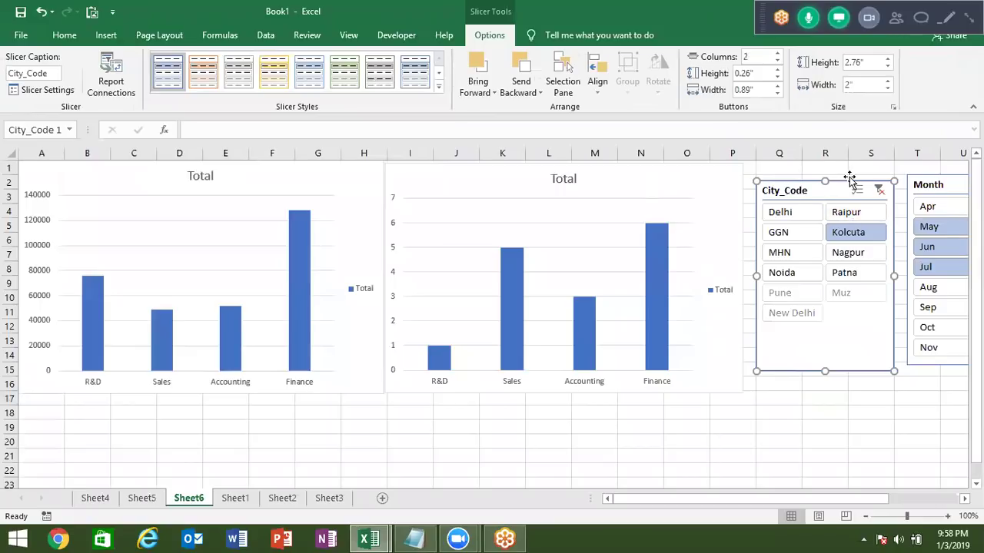
pyautogui.click(707, 425)
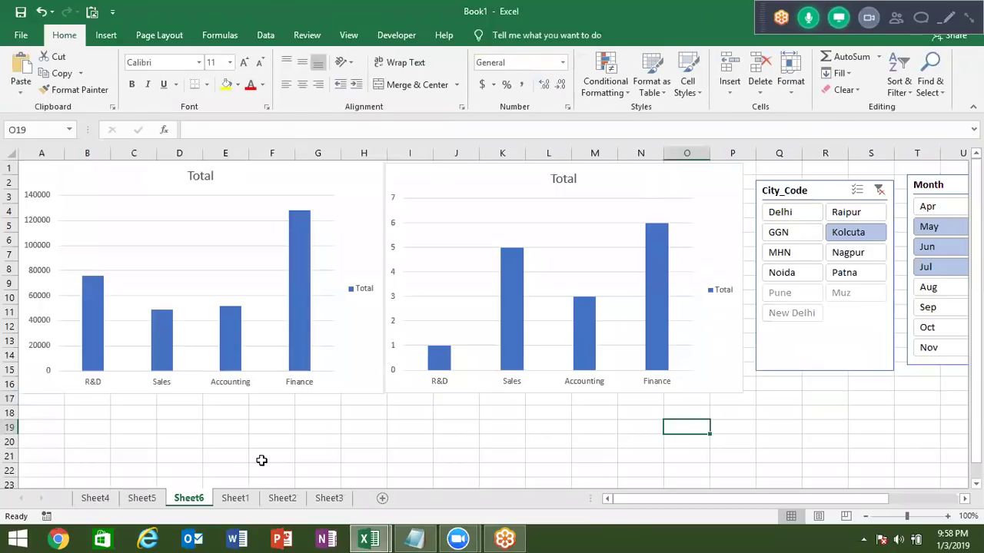
pyautogui.click(237, 498)
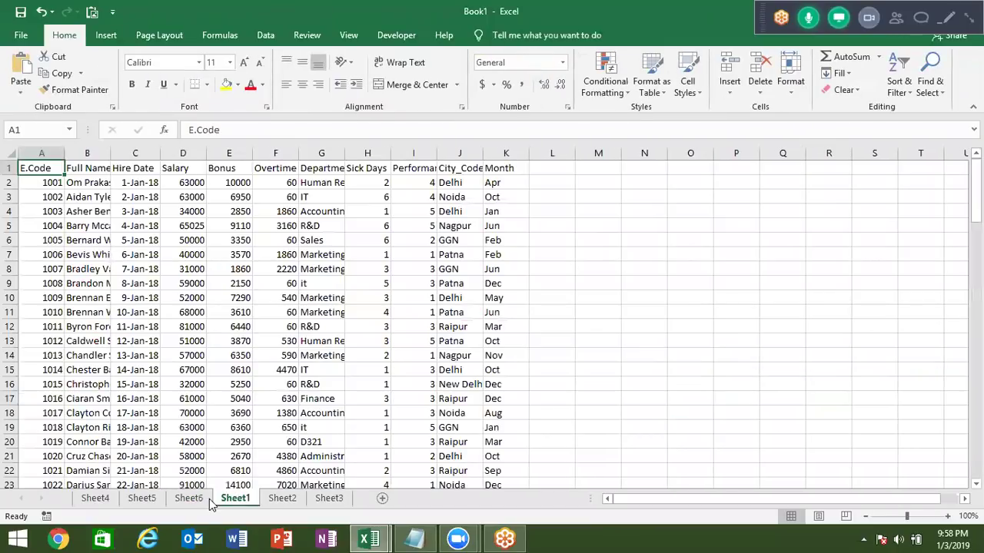
# - Insert a Hire Date timeline on Sheet5 and move it below the second pivot table
pyautogui.click(146, 501)
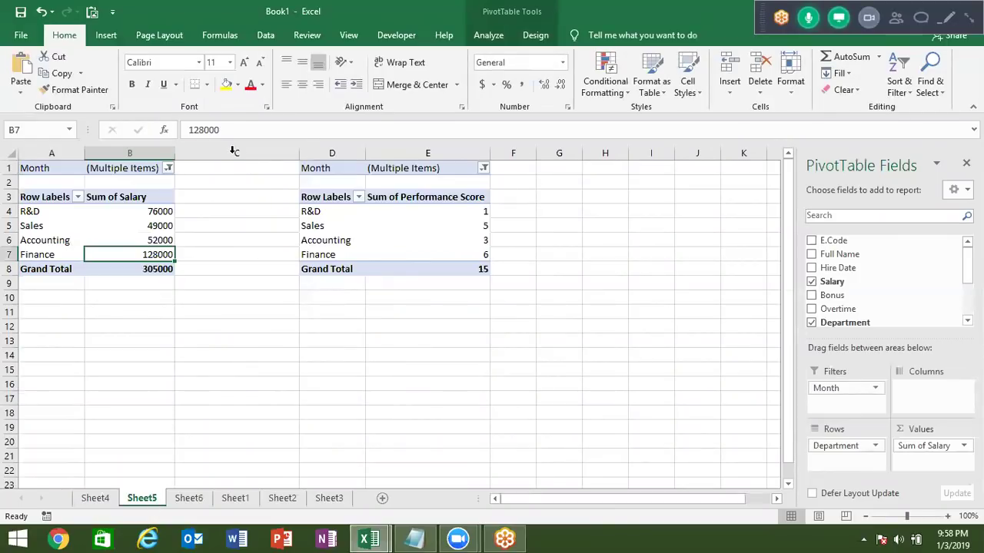
pyautogui.click(489, 36)
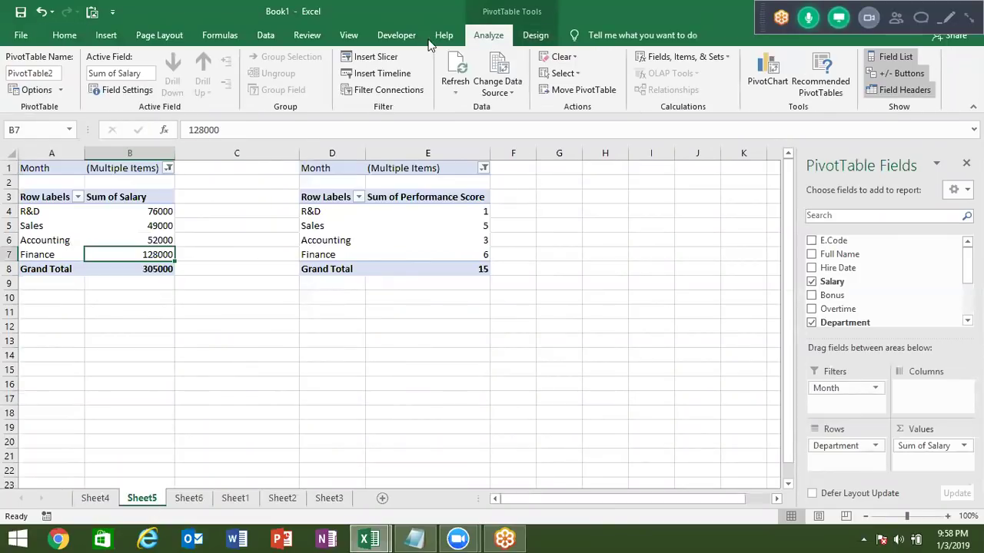
pyautogui.click(388, 73)
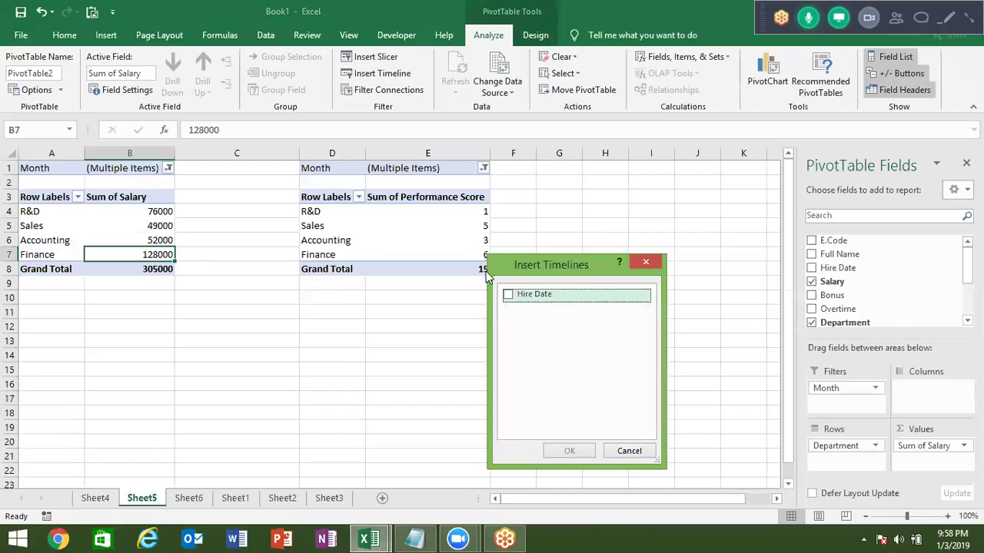
pyautogui.click(509, 296)
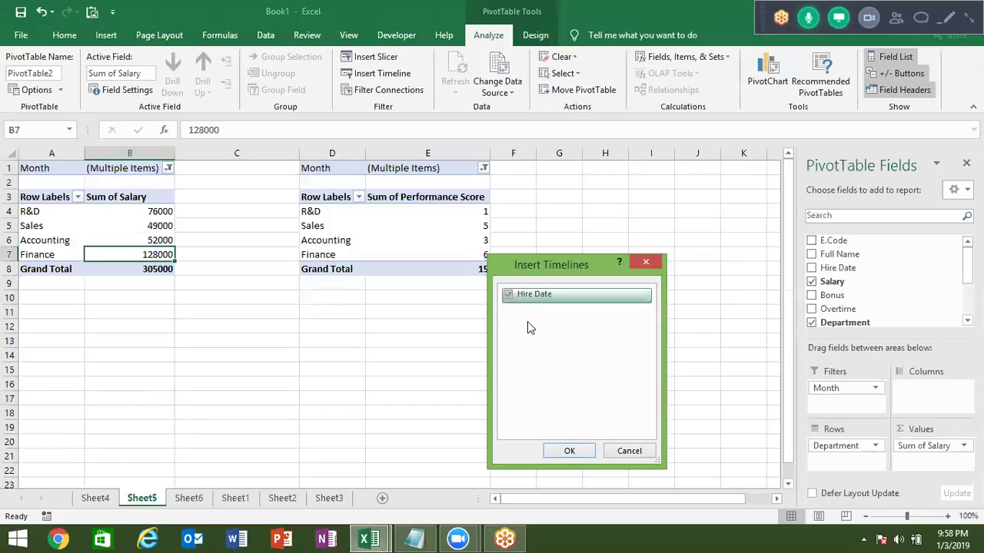
pyautogui.click(573, 451)
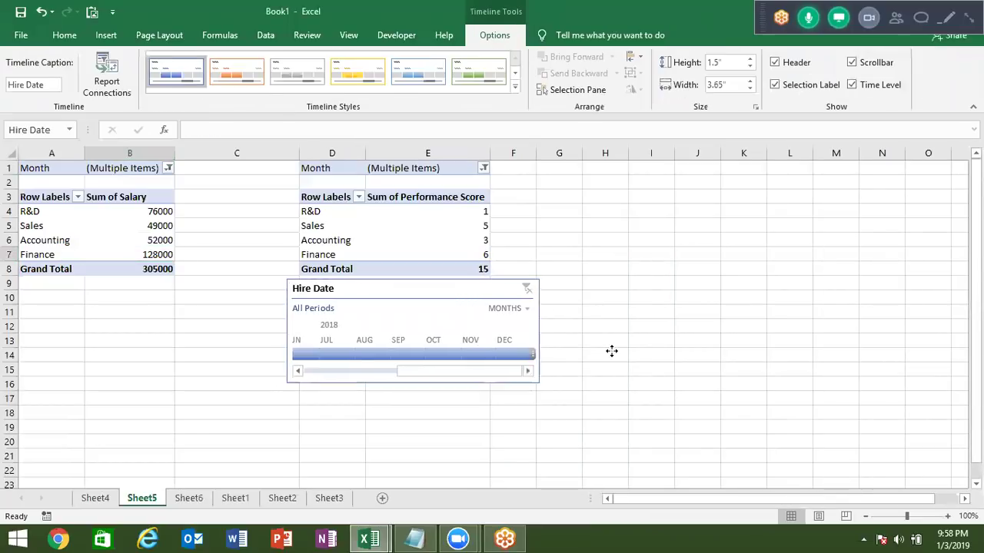
pyautogui.moveTo(465, 289); pyautogui.dragTo(671, 326)
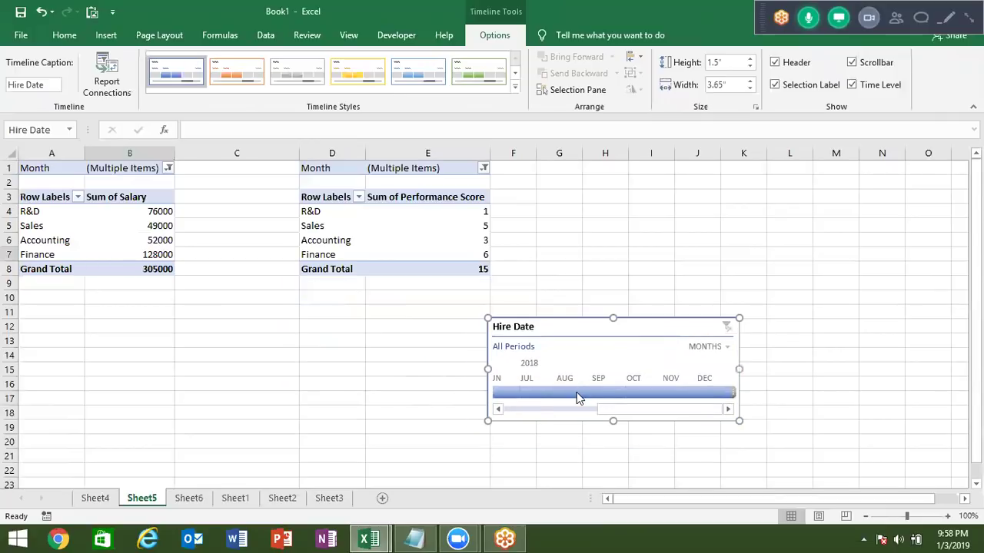
# - Filter the timeline to Oct 2018 hires
pyautogui.click(580, 394)
pyautogui.moveTo(580, 395); pyautogui.dragTo(616, 377)
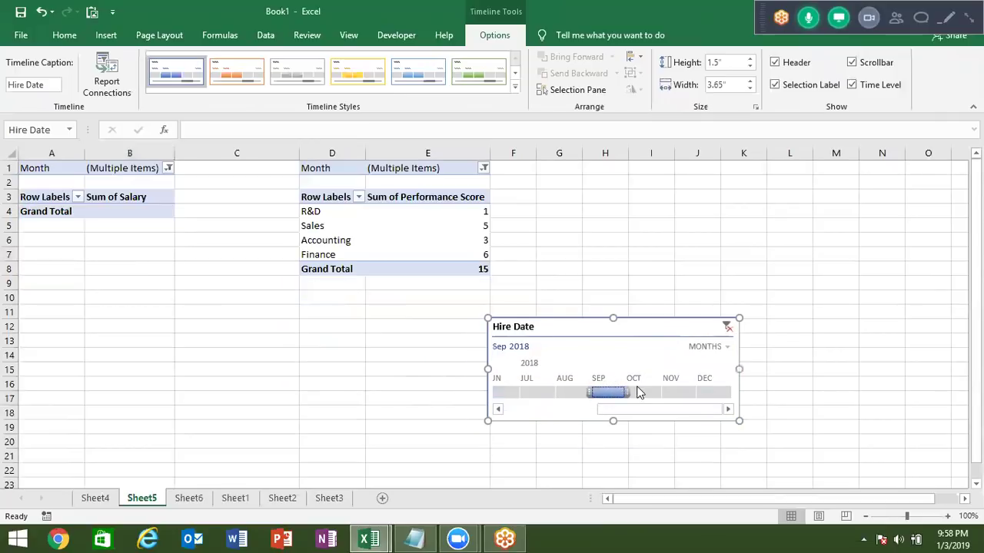
pyautogui.click(642, 392)
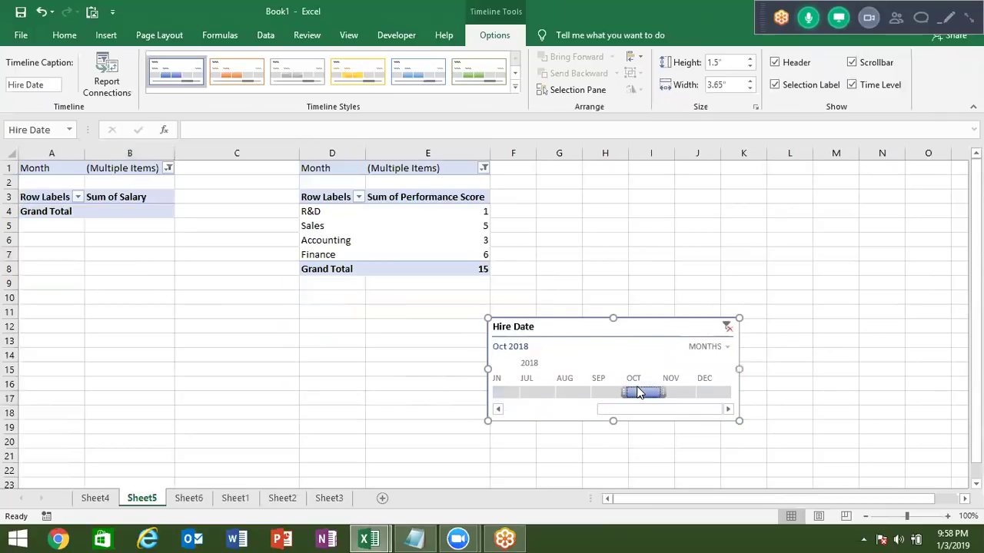
# - Connect the Hire Date timeline to the Performance Score pivot, reset it to All Periods, and open Sheet1
pyautogui.click(349, 260)
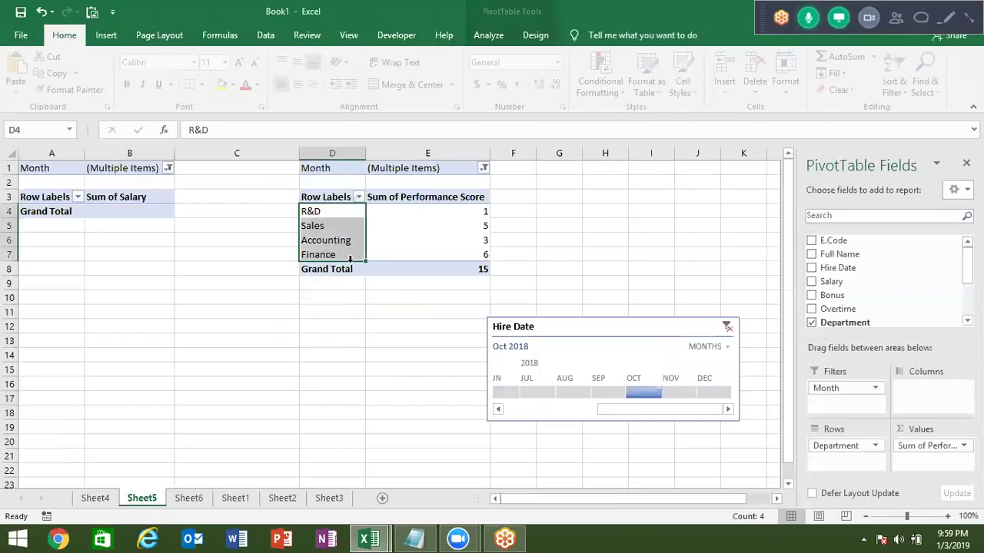
pyautogui.click(531, 34)
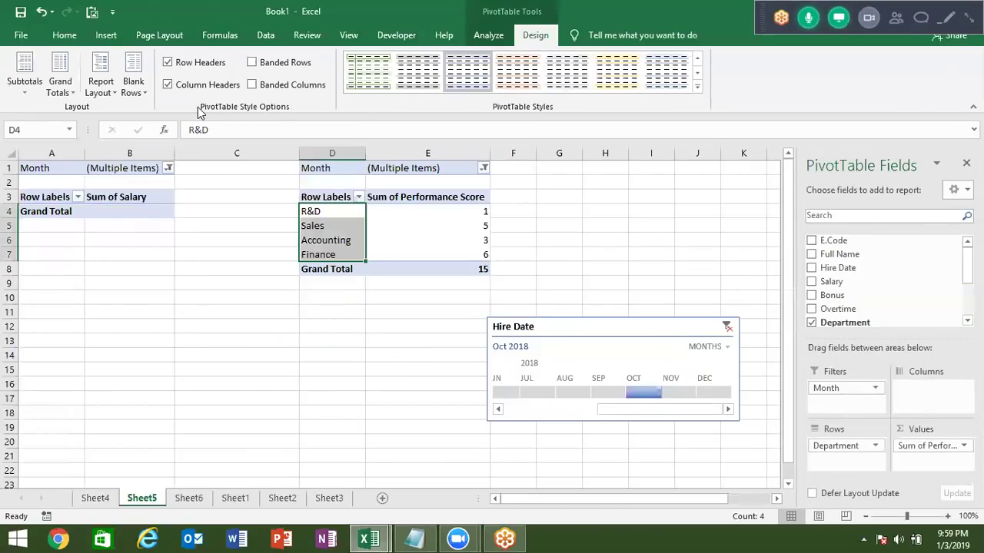
pyautogui.click(488, 34)
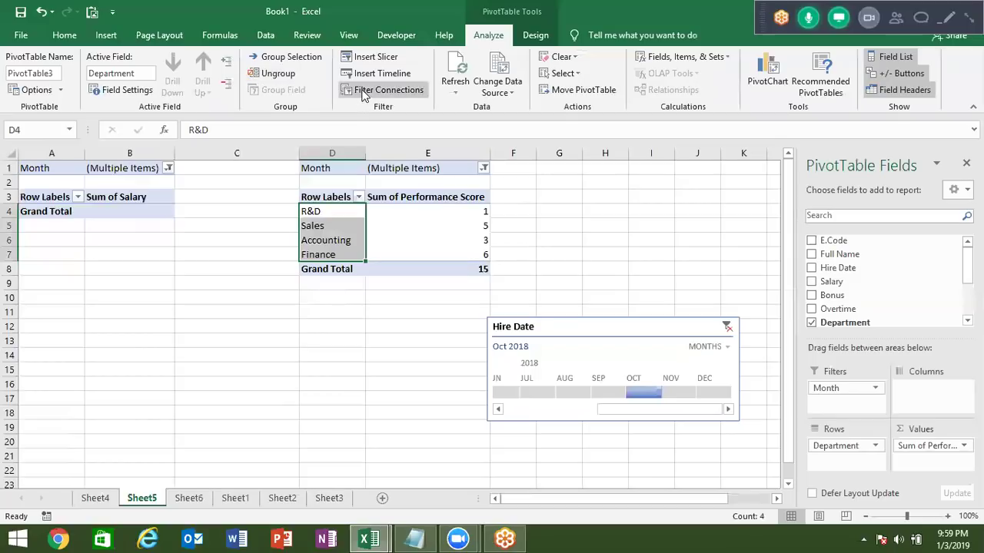
pyautogui.click(363, 90)
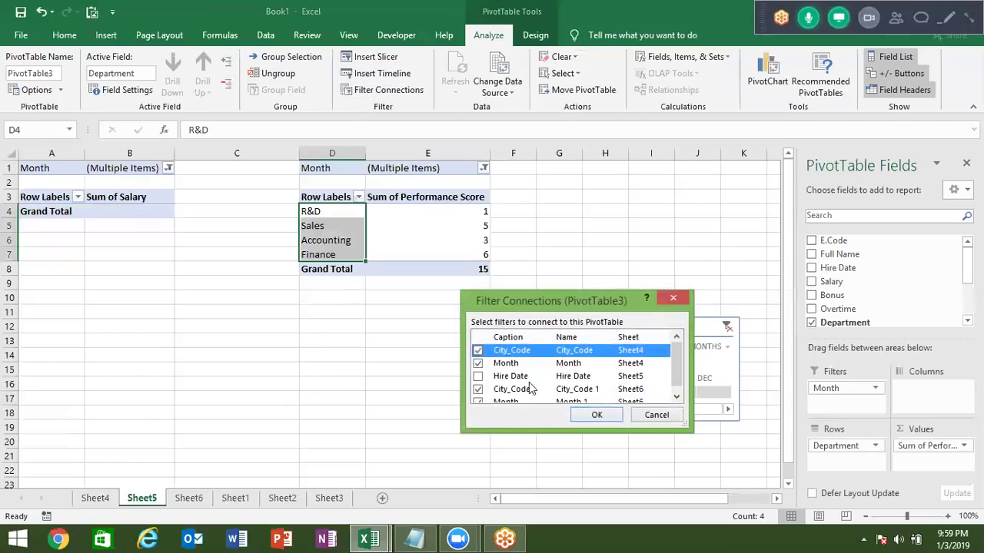
pyautogui.click(478, 376)
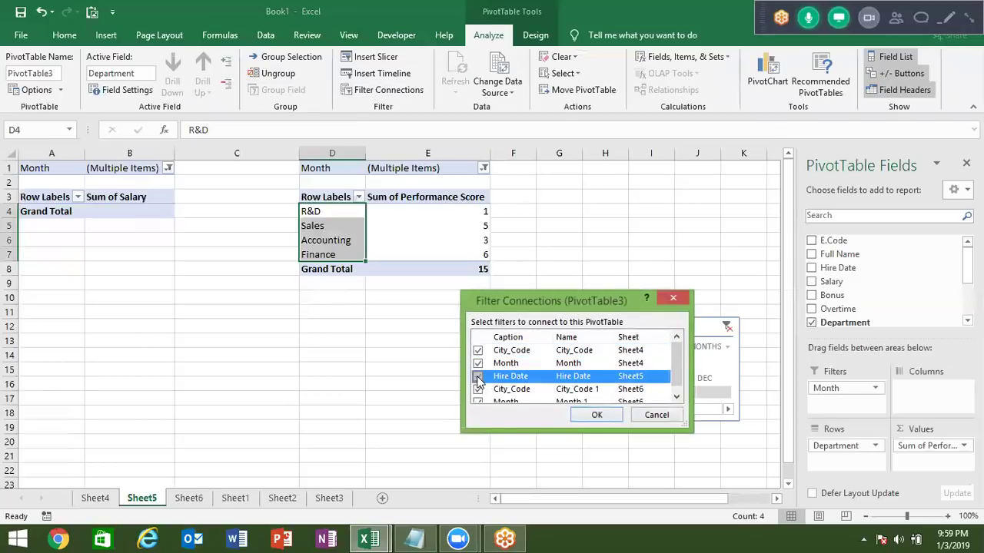
pyautogui.click(609, 416)
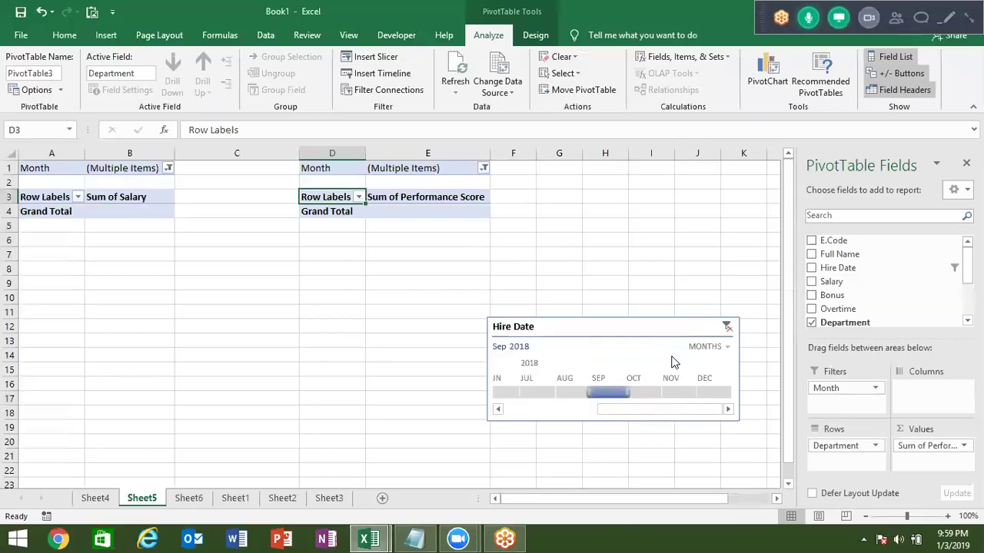
pyautogui.click(727, 327)
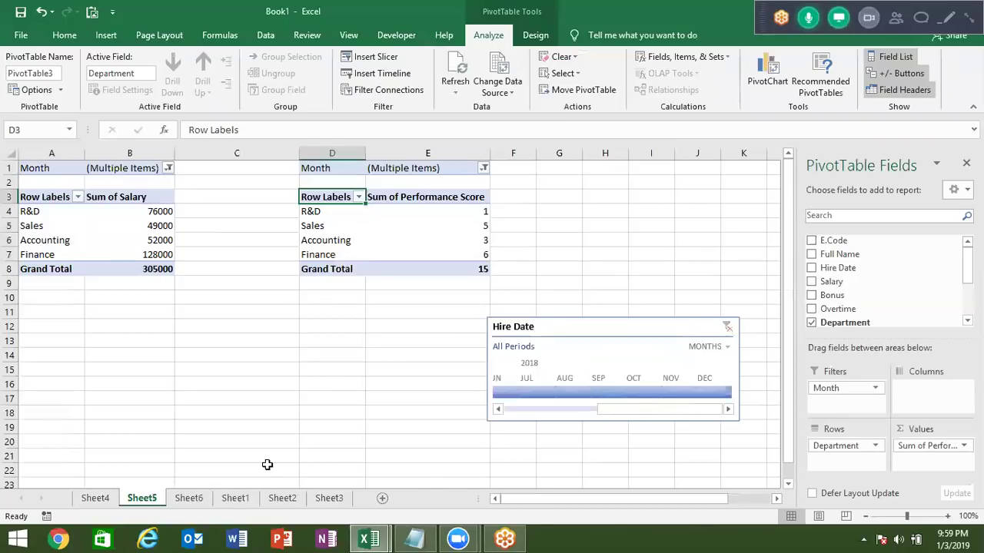
pyautogui.click(235, 498)
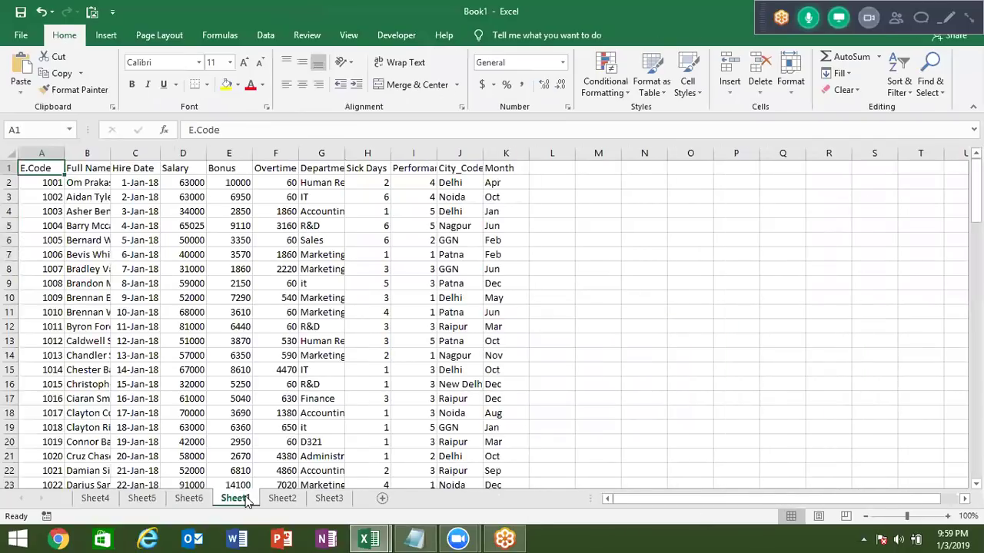
pyautogui.moveTo(375, 538)
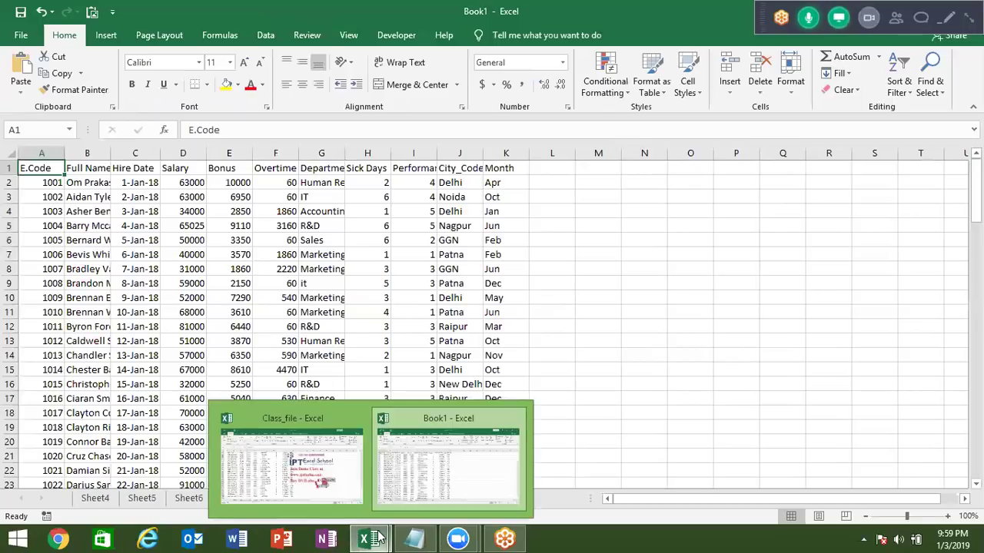
pyautogui.click(316, 495)
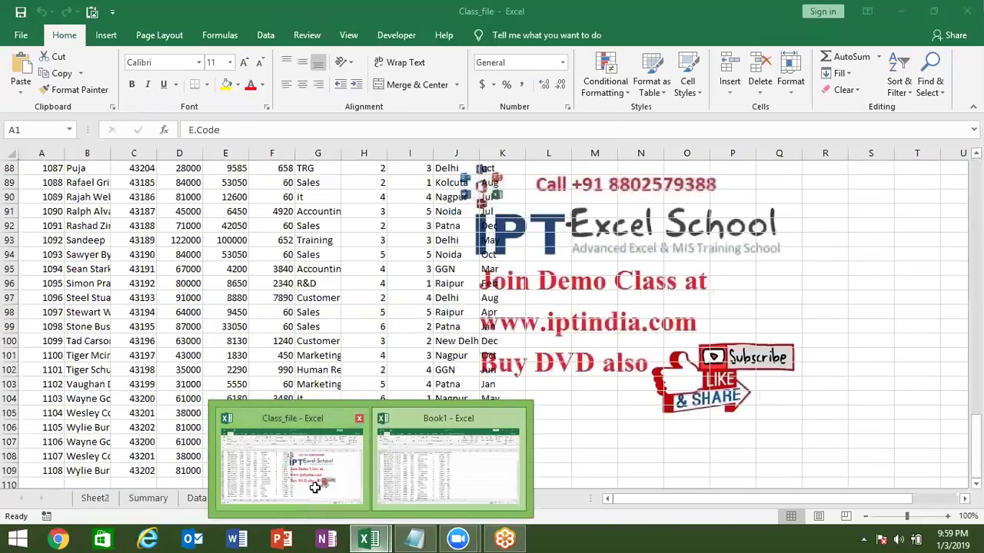
pyautogui.click(197, 498)
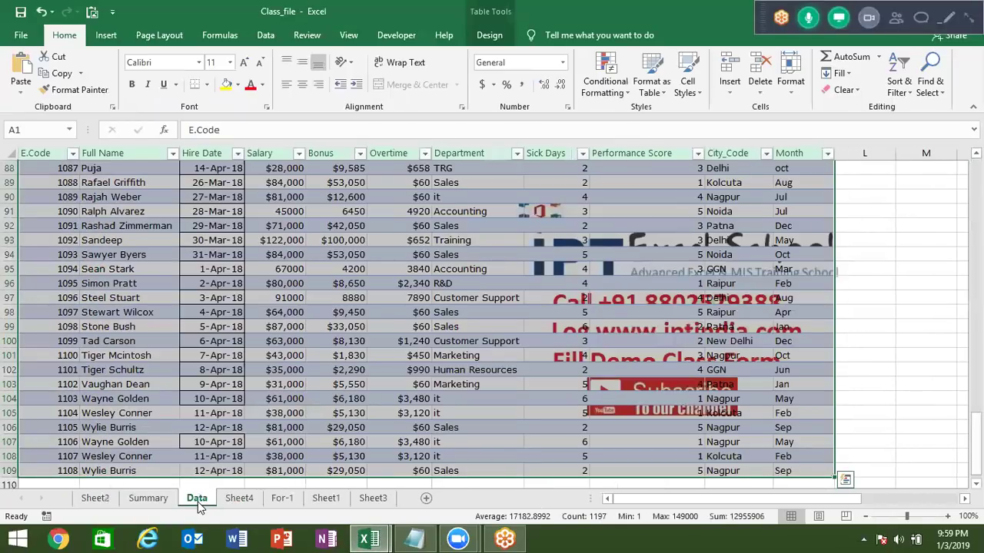
pyautogui.hotkey('ctrl', 'Home')
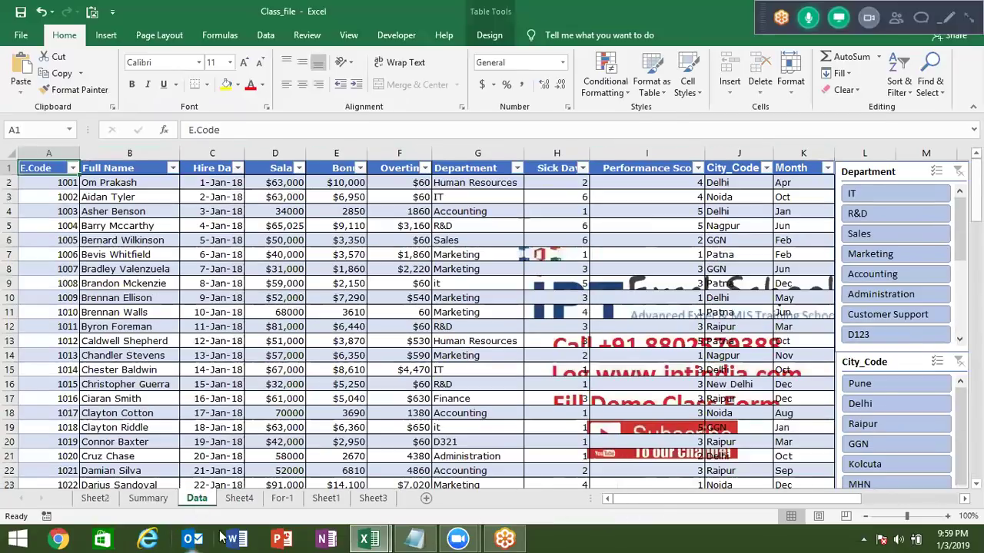
pyautogui.moveTo(370, 538)
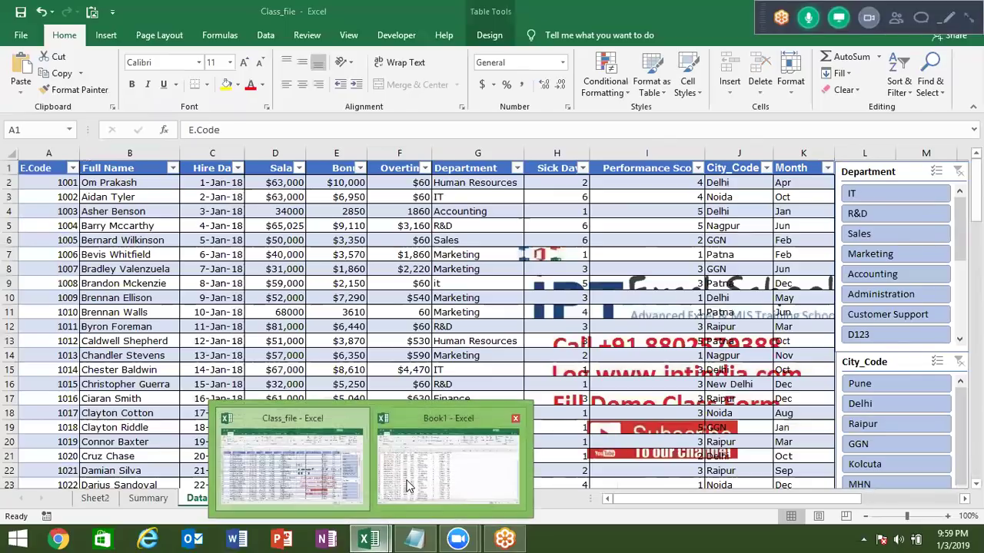
pyautogui.click(407, 486)
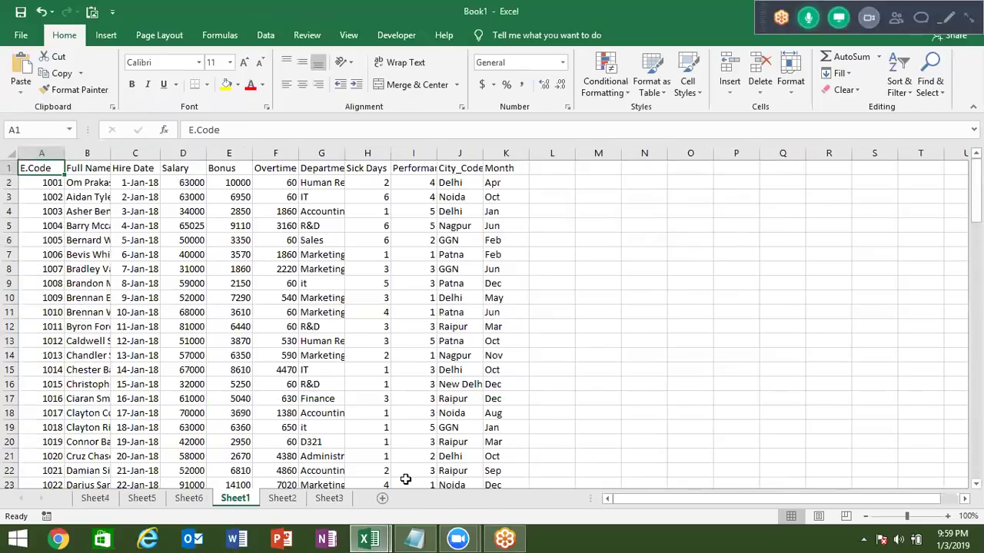
# - Select A1:K109 and format it as a banded table with headers, creating Table1
pyautogui.hotkey('ctrl', 'shift', 'Right')
pyautogui.hotkey('ctrl', 'shift', 'Down')
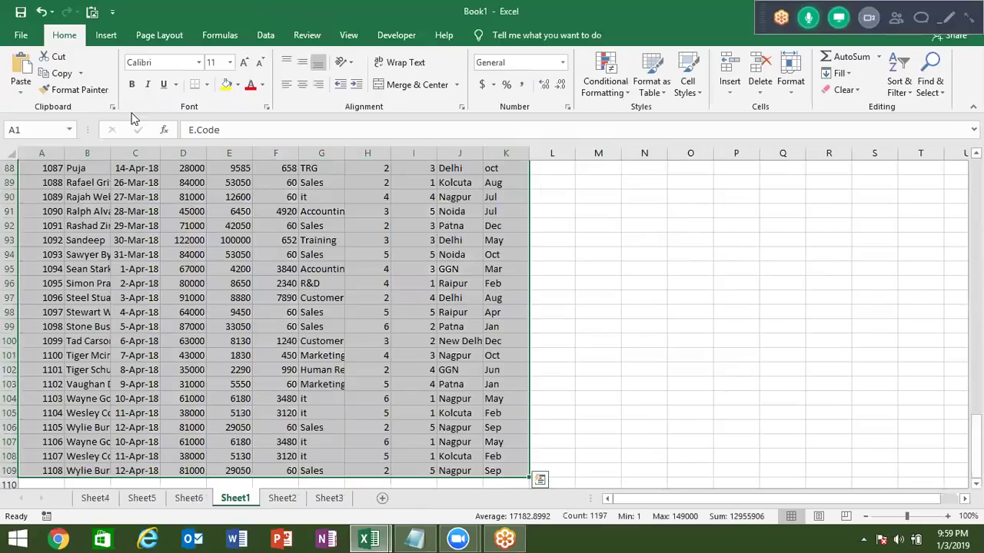
pyautogui.click(106, 36)
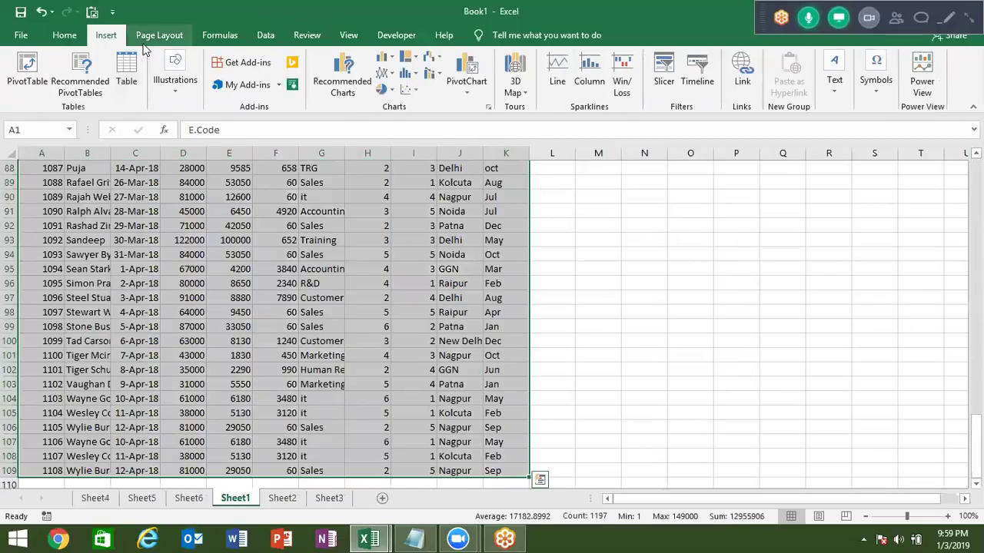
pyautogui.click(69, 36)
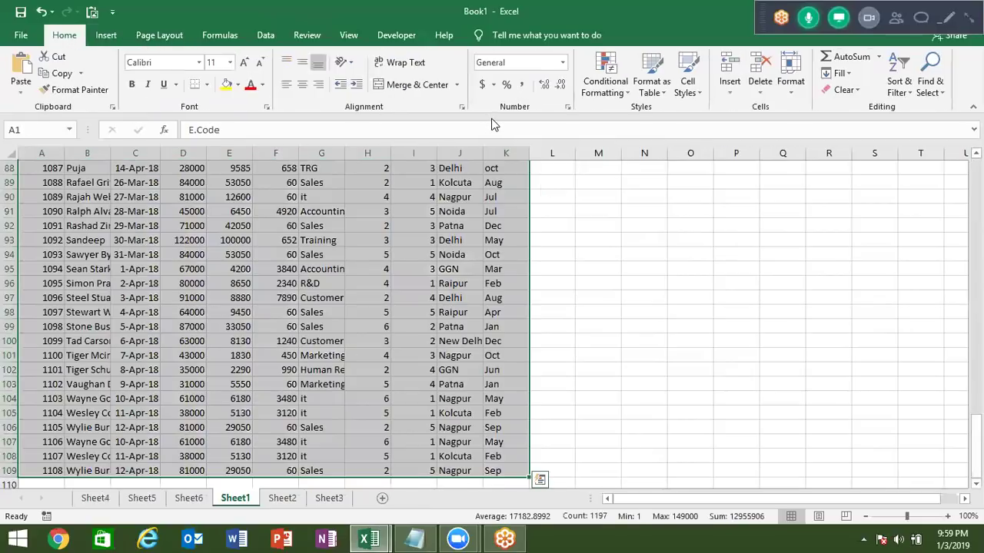
pyautogui.click(652, 88)
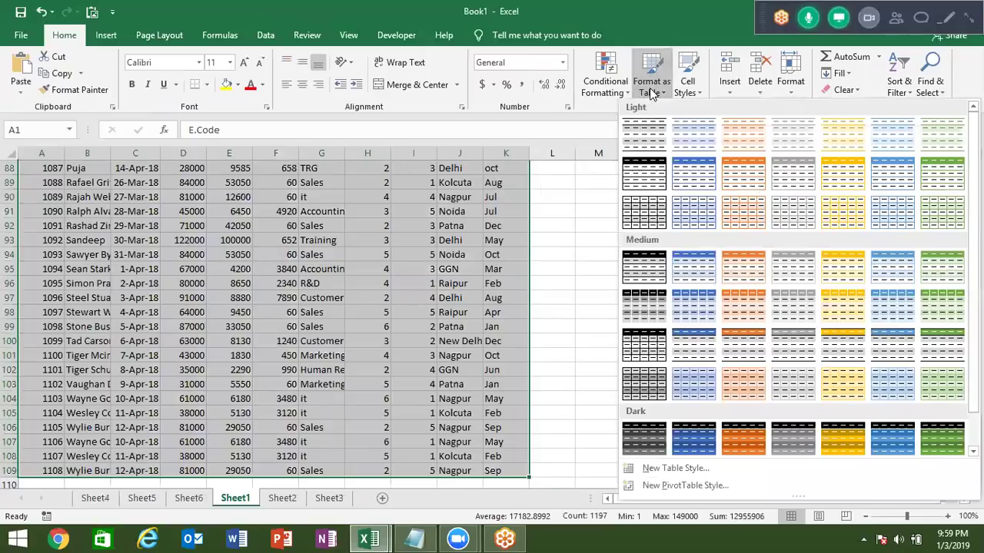
pyautogui.click(644, 132)
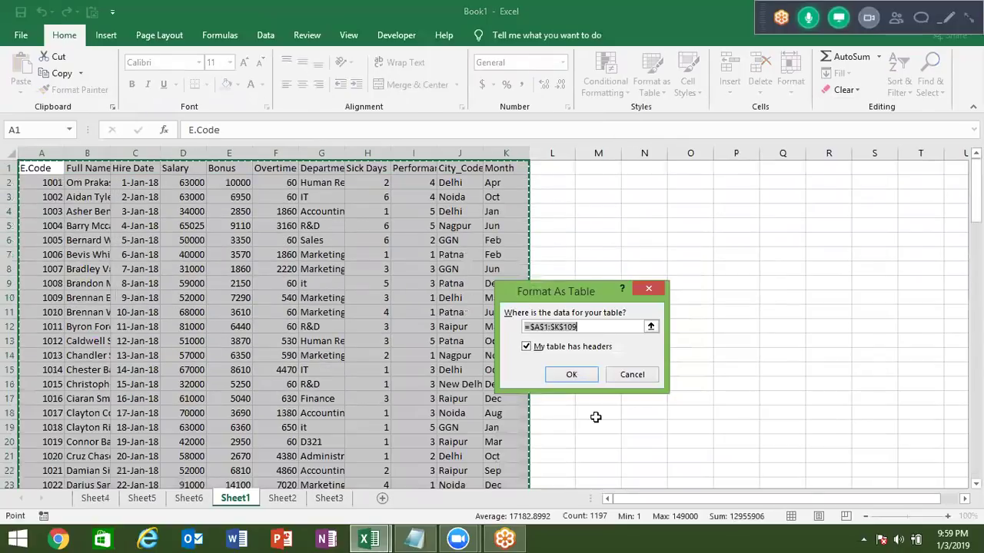
pyautogui.click(571, 375)
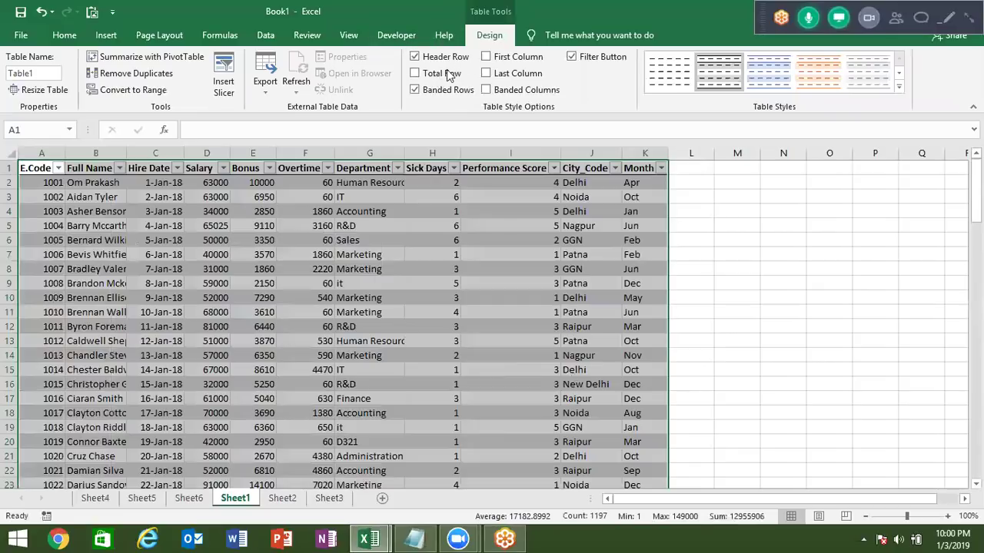
# - Insert Month, City_Code and Department slicers for the employee table
pyautogui.click(230, 89)
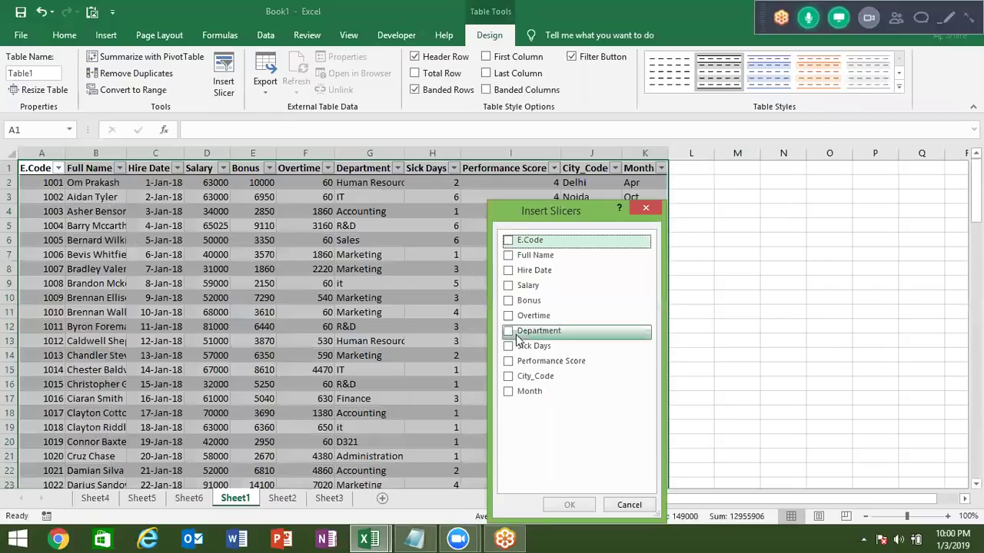
pyautogui.click(509, 393)
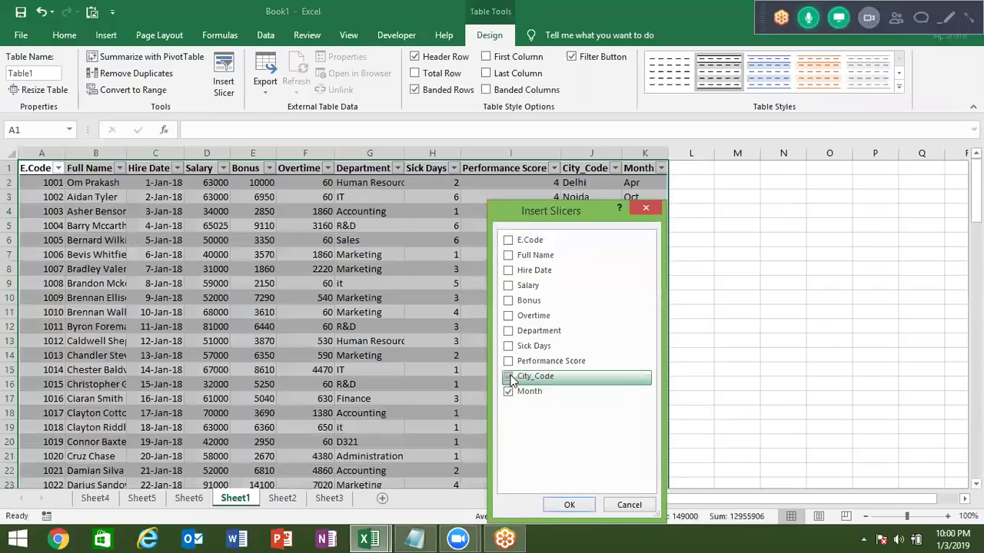
pyautogui.click(508, 378)
pyautogui.click(510, 332)
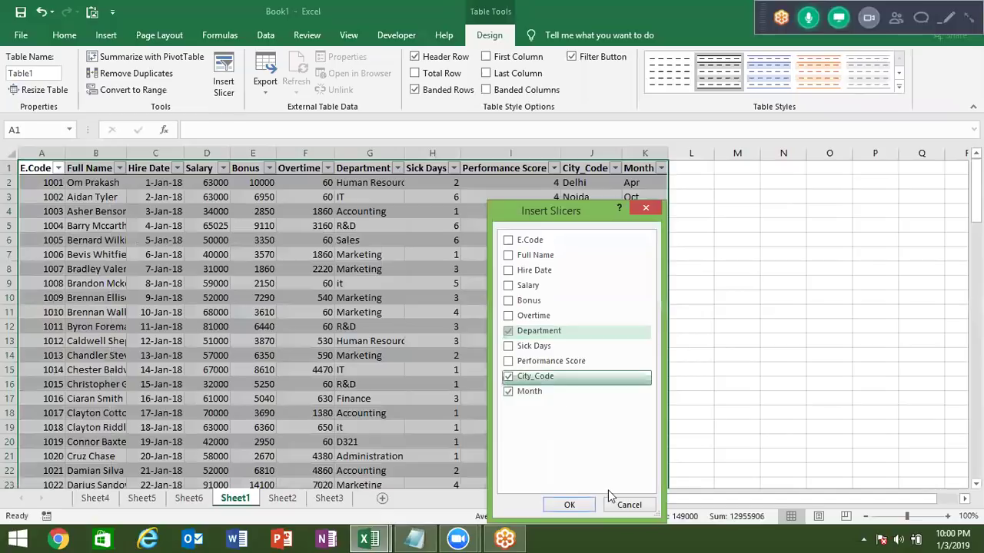
pyautogui.click(588, 509)
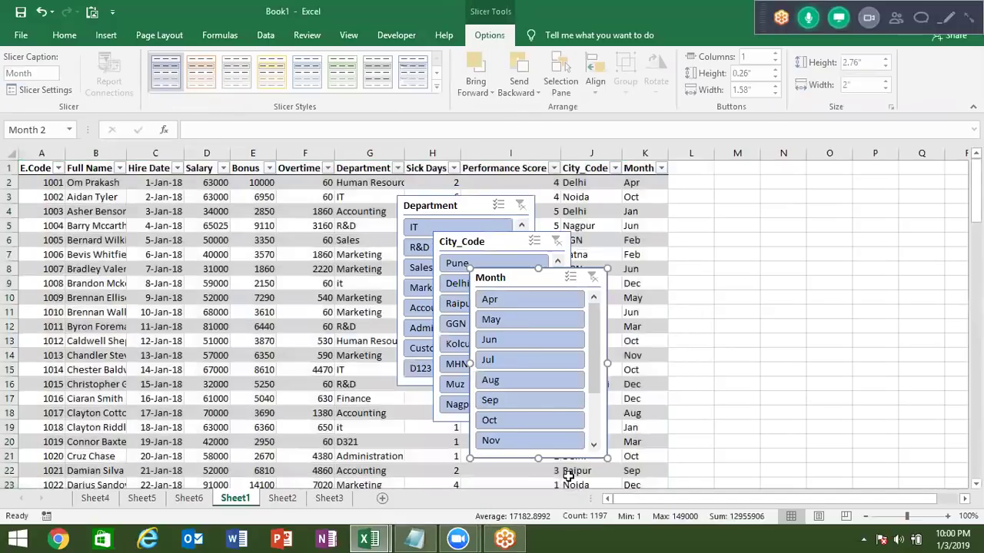
# - Place Month and City_Code side by side right of the table, with Department below City_Code
pyautogui.moveTo(513, 285); pyautogui.dragTo(886, 183)
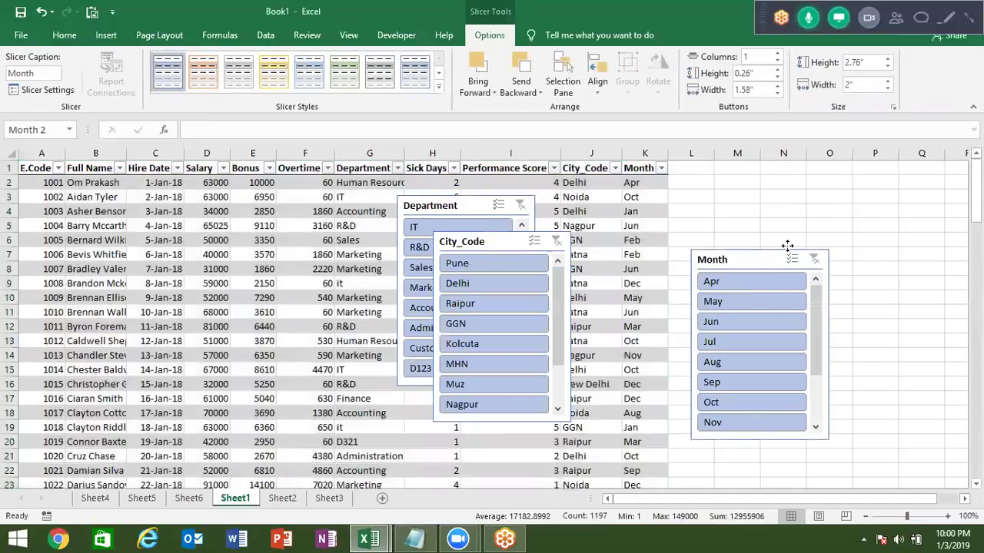
pyautogui.moveTo(492, 241); pyautogui.dragTo(746, 174)
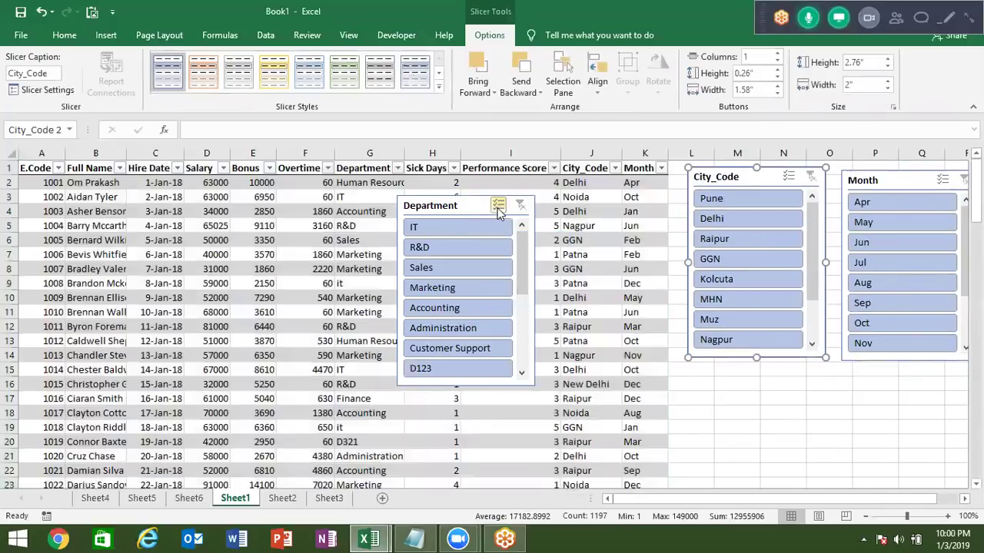
pyautogui.moveTo(463, 205); pyautogui.dragTo(783, 385)
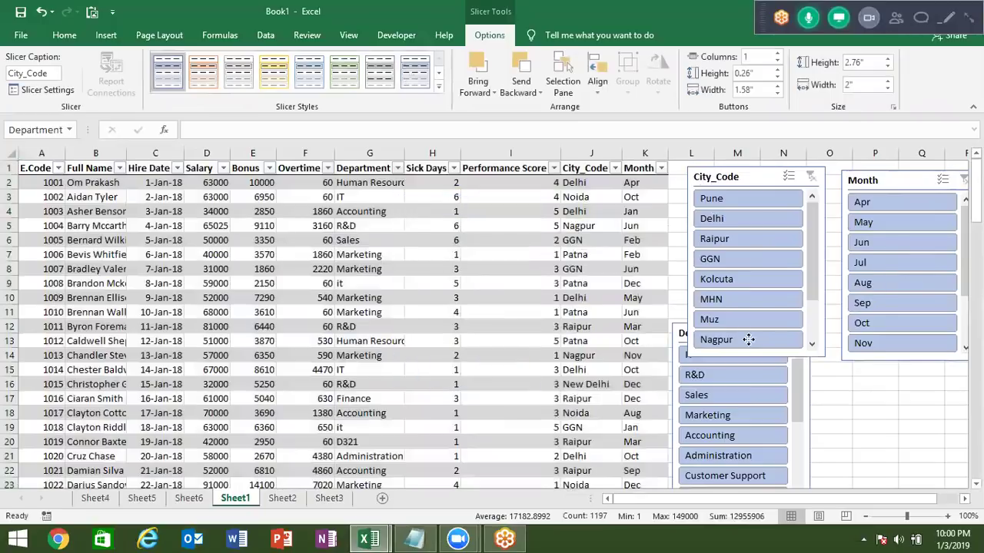
# - Filter Table1 through Pune, Delhi, Raipur and GGN, ending on Kolcuta's 15 of 108 records
pyautogui.click(762, 198)
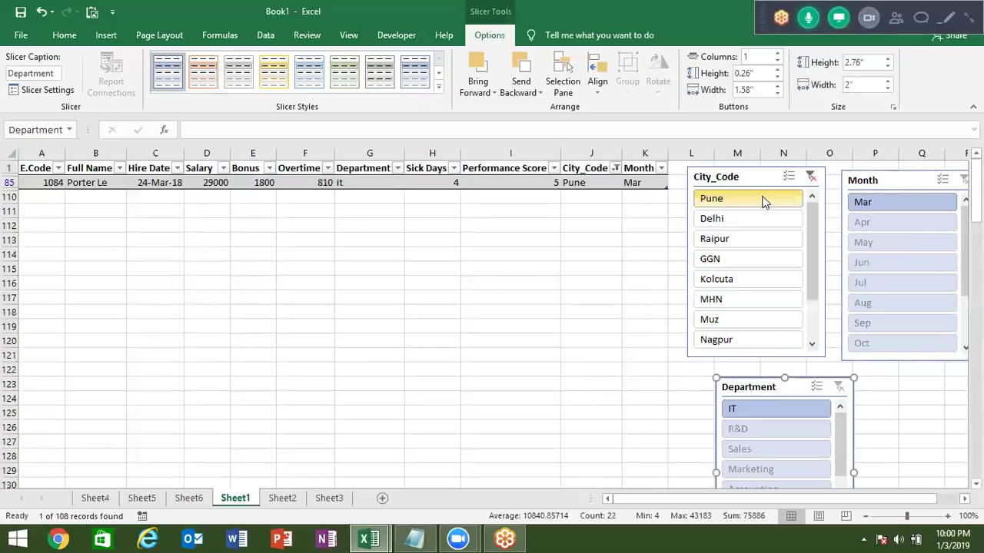
pyautogui.click(759, 222)
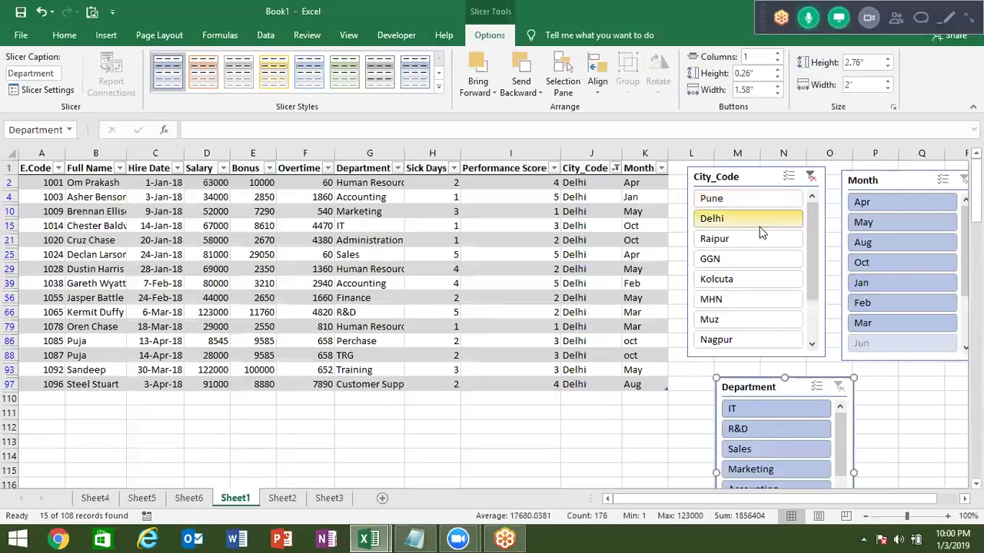
pyautogui.click(759, 239)
pyautogui.click(753, 265)
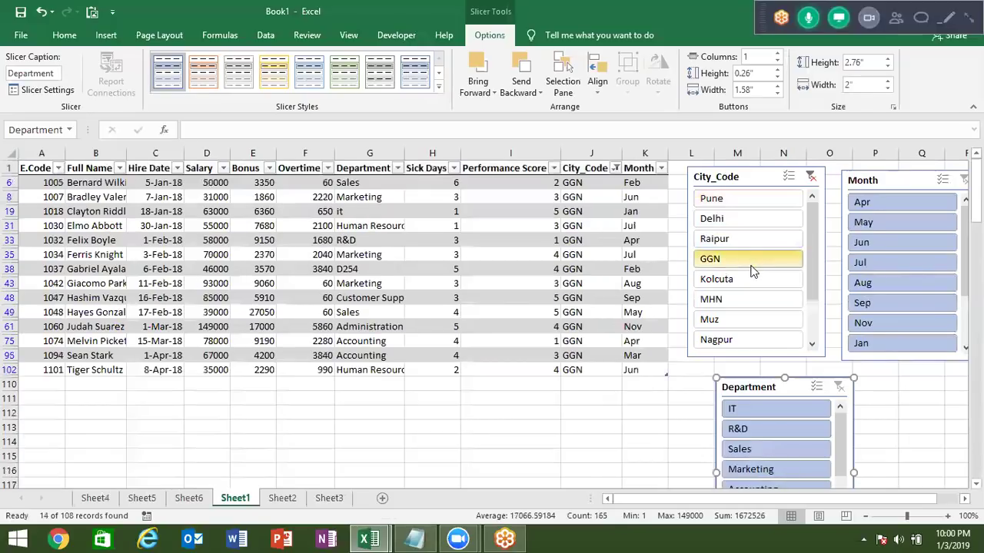
pyautogui.click(753, 283)
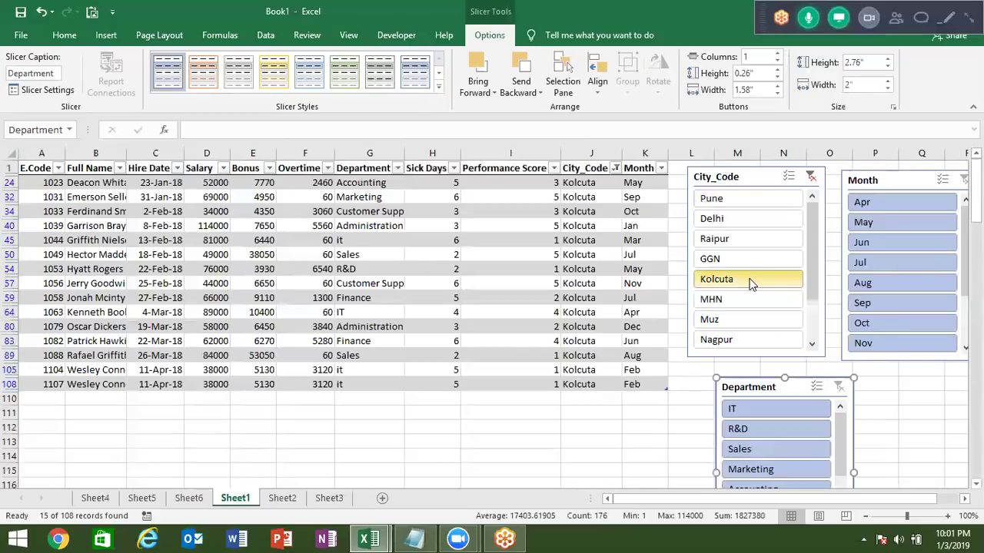
pyautogui.click(33, 36)
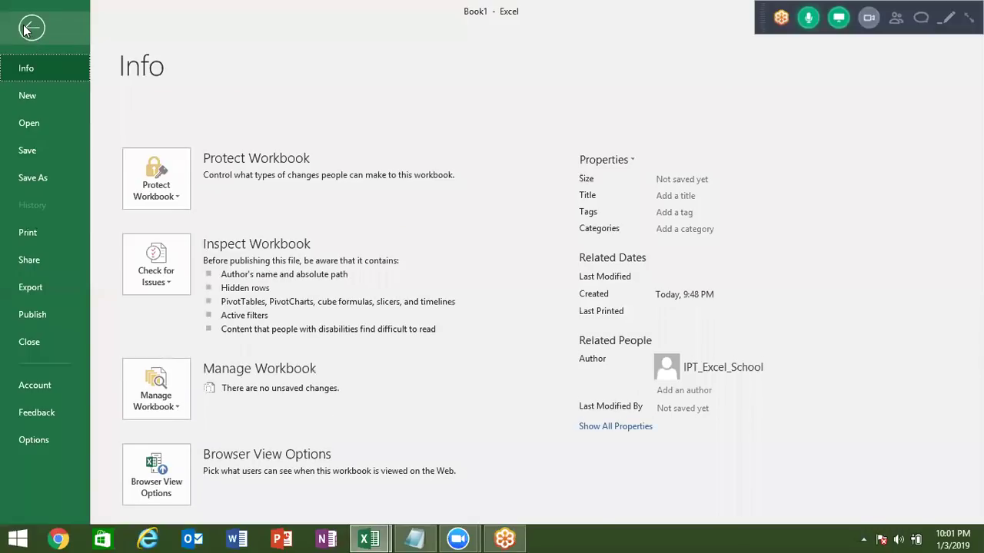
pyautogui.click(32, 29)
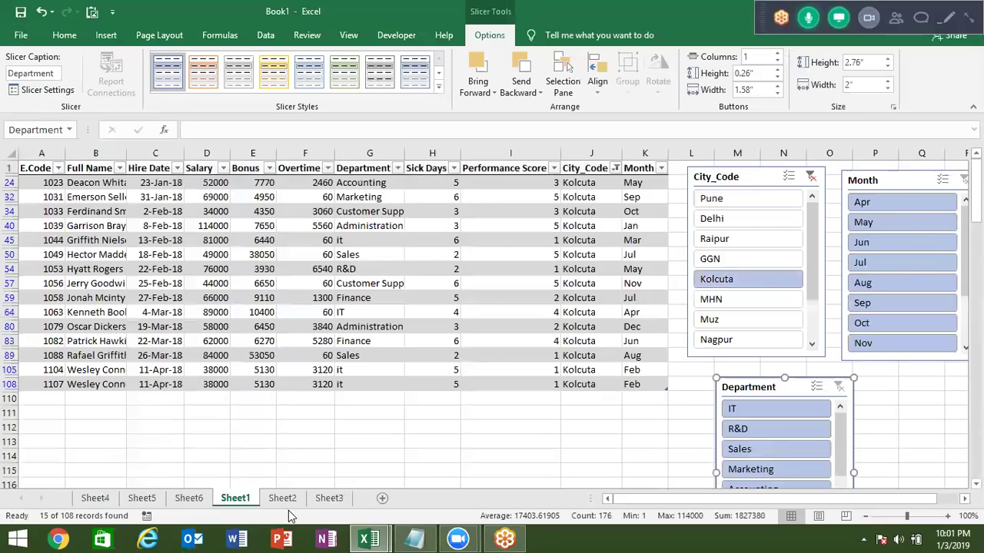
# - Launch Chrome and go to gmail.com
pyautogui.click(60, 539)
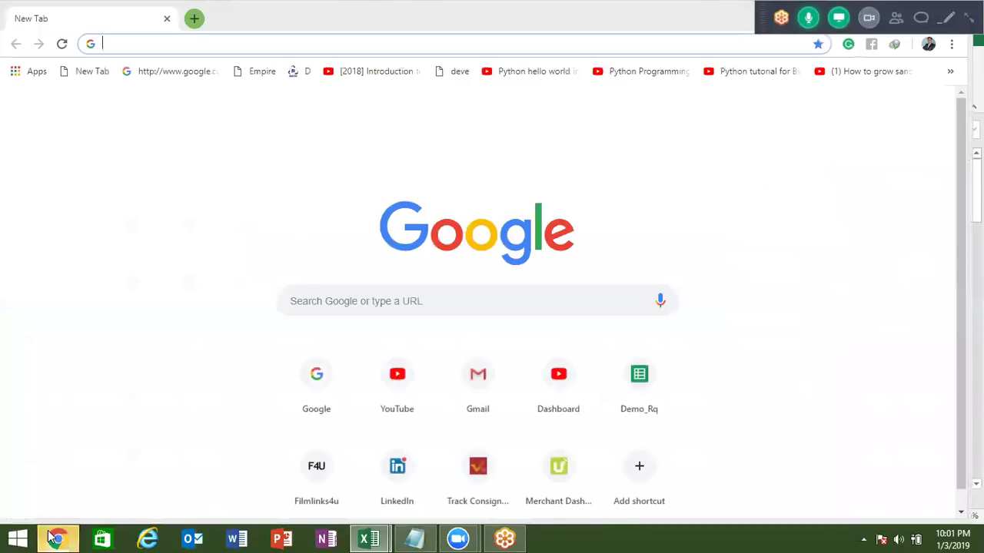
pyautogui.click(158, 44)
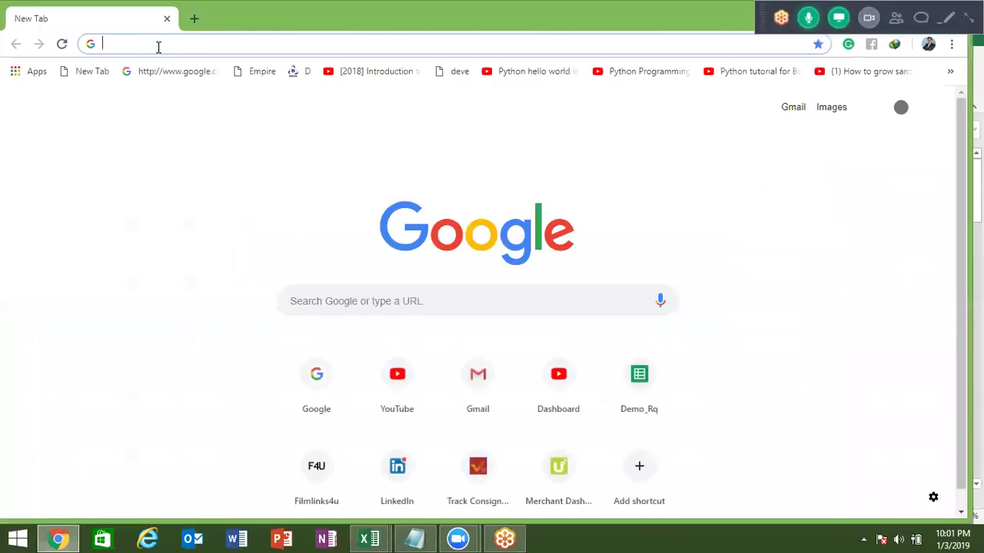
pyautogui.write('gm')
pyautogui.write('ail.com')
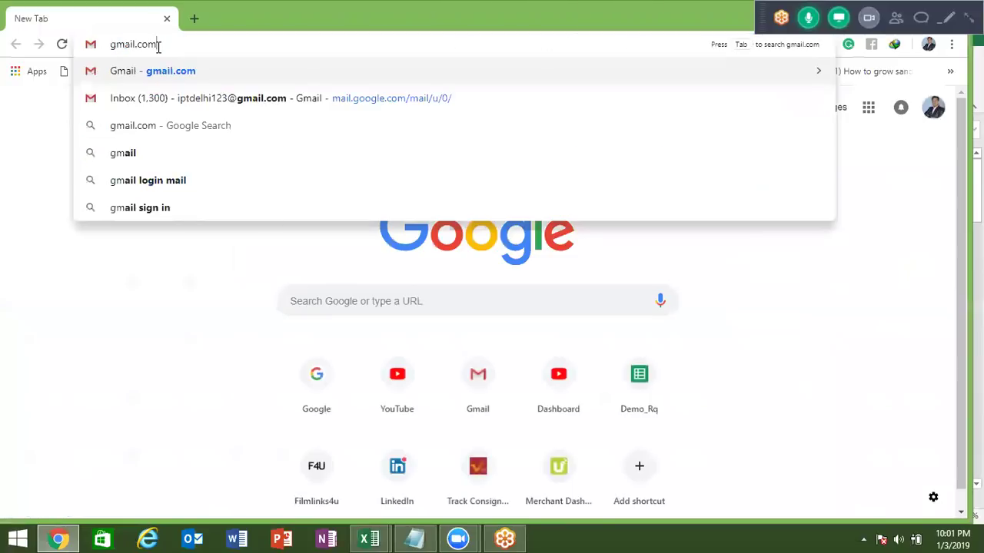
pyautogui.press('Return')
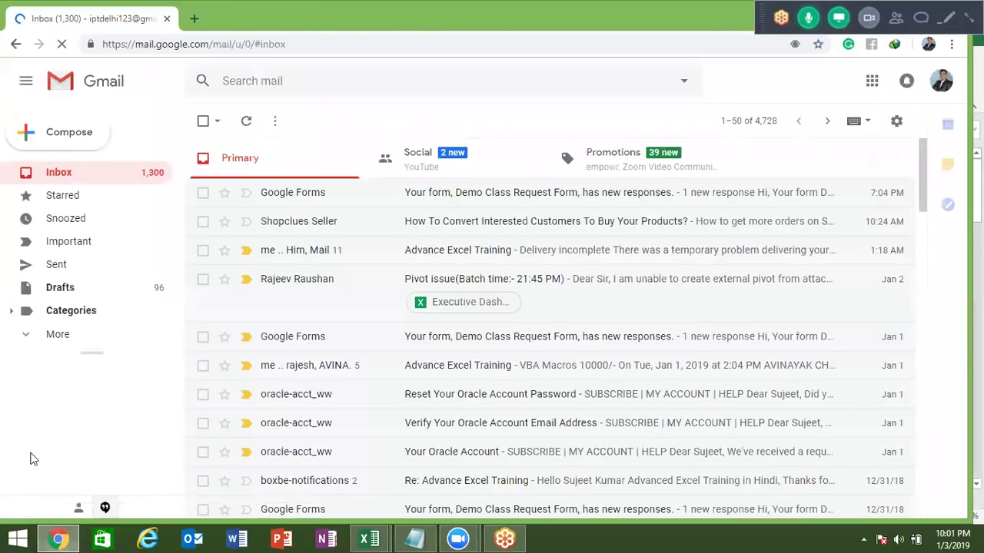
# - Search the mailbox for 'dashboard'
pyautogui.click(251, 81)
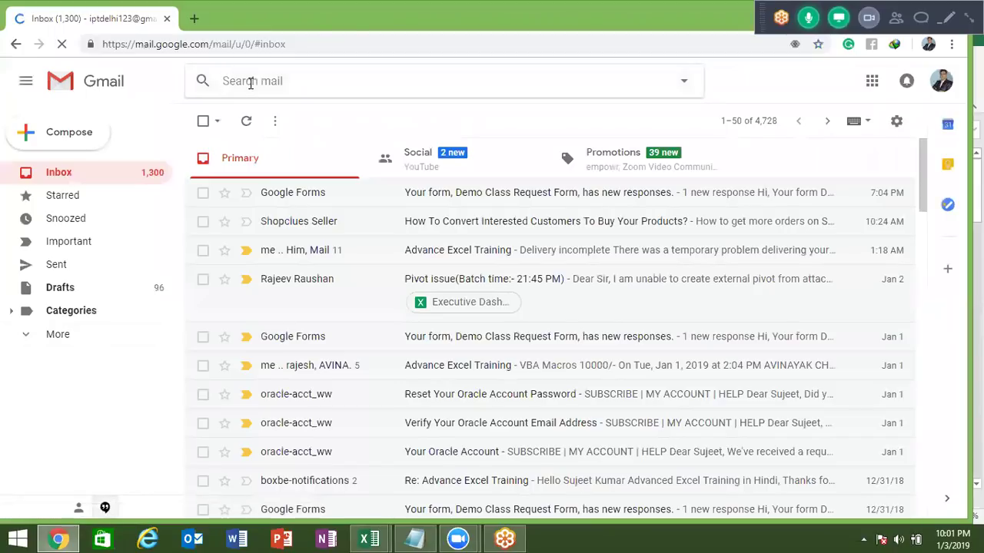
pyautogui.write('dashboard')
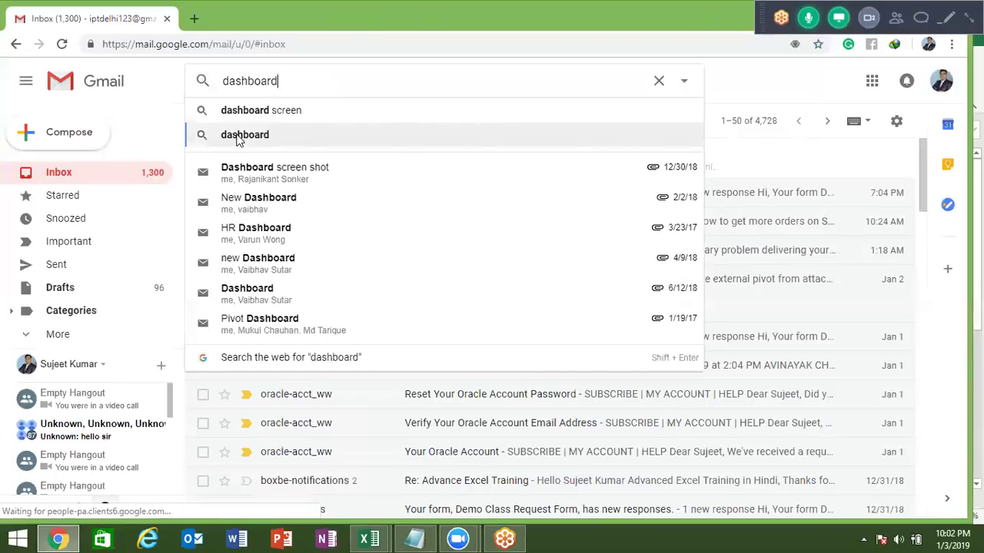
pyautogui.click(237, 136)
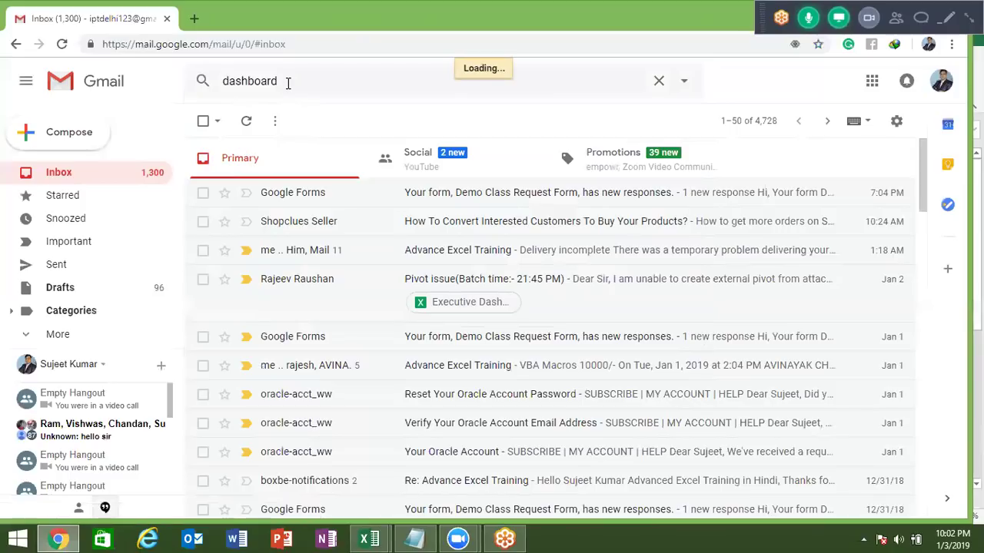
pyautogui.press('Return')
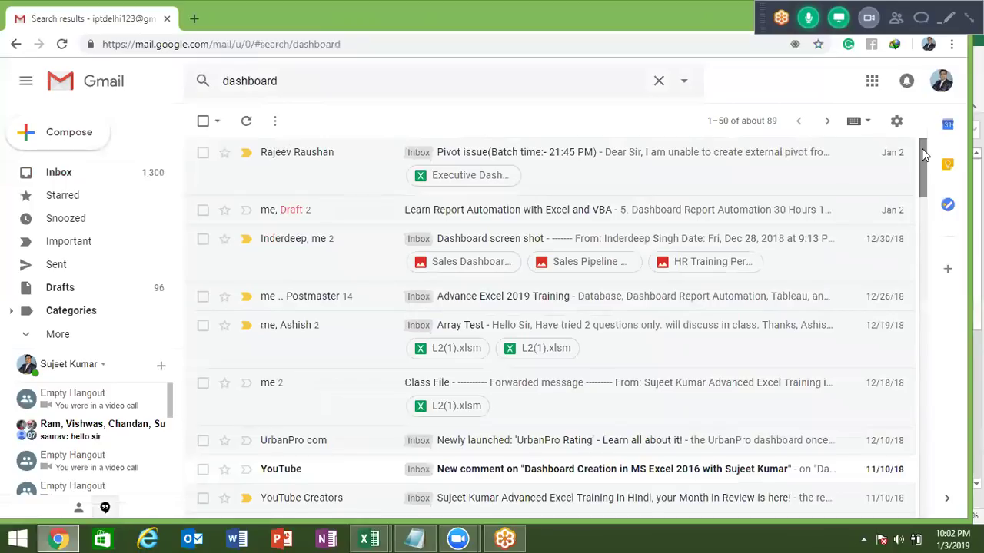
# - Open the Sep 6 'Join Link - Advanced Excel Class' email from the results
pyautogui.moveTo(924, 154); pyautogui.dragTo(924, 164)
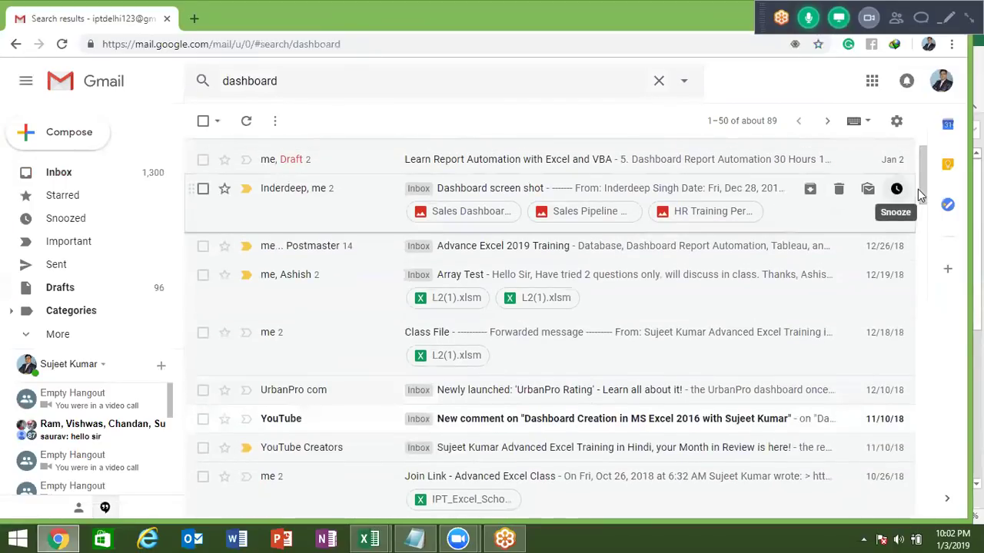
pyautogui.moveTo(922, 189); pyautogui.dragTo(927, 264)
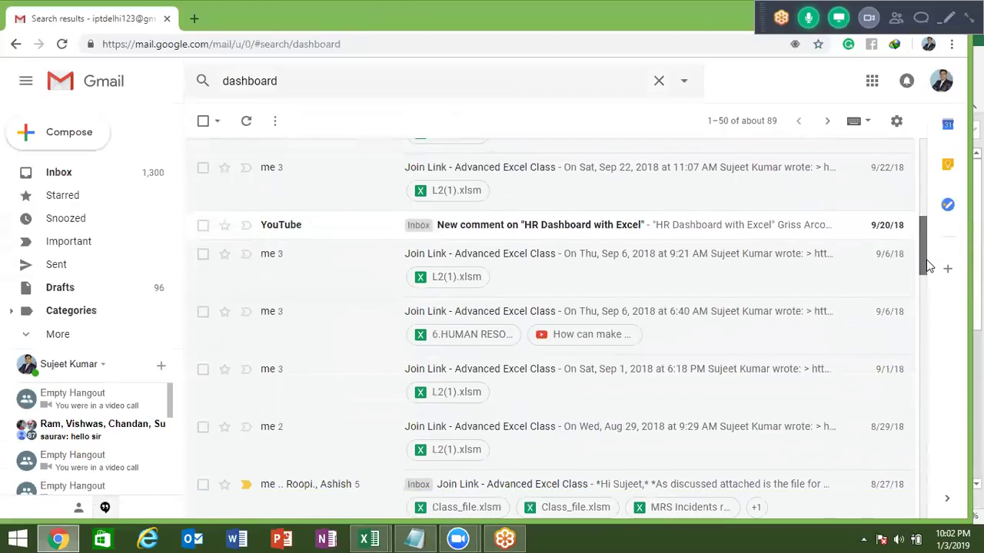
pyautogui.click(671, 334)
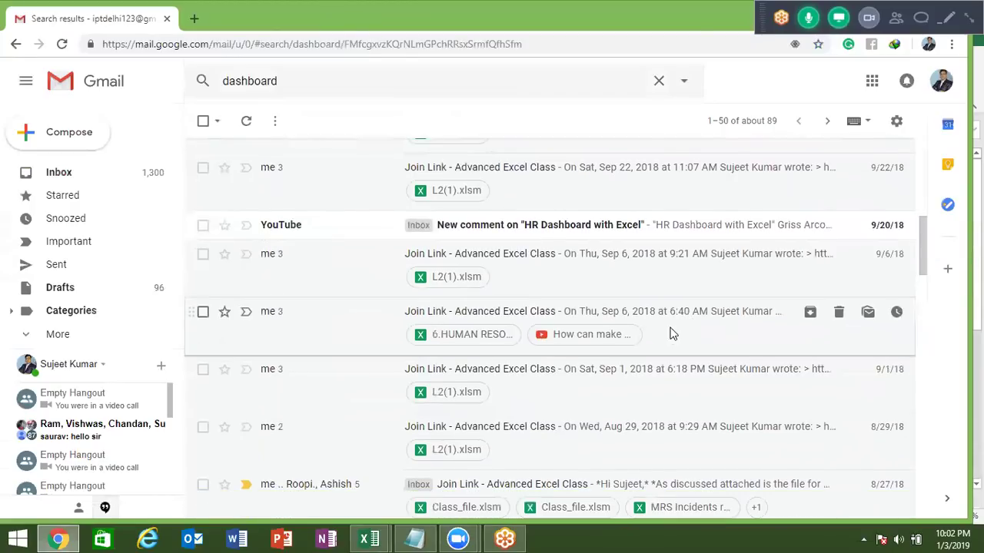
# - Download the 6.HUMAN RESOURCES DASHBOARD.xlsm attachment and open it from Chrome's download shelf
pyautogui.moveTo(265, 440)
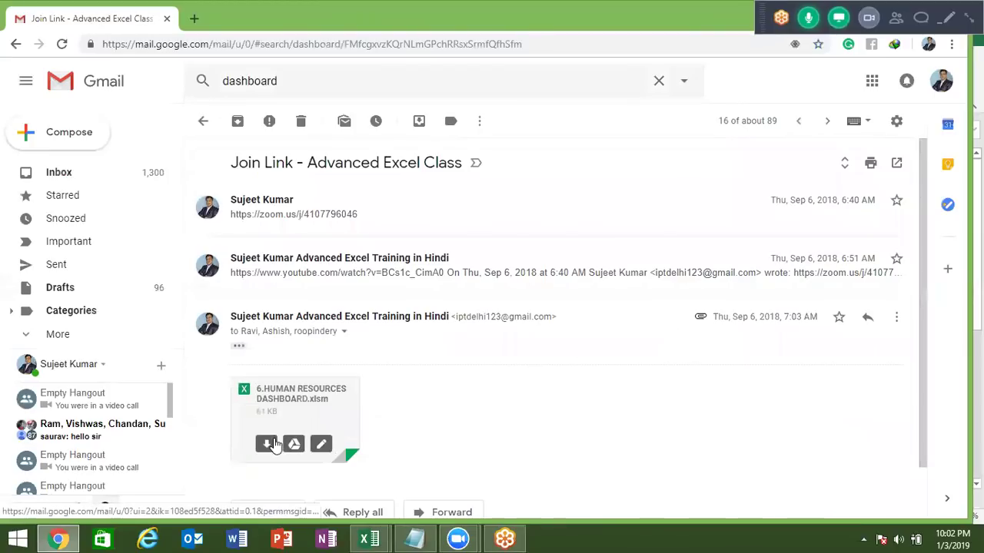
pyautogui.click(266, 446)
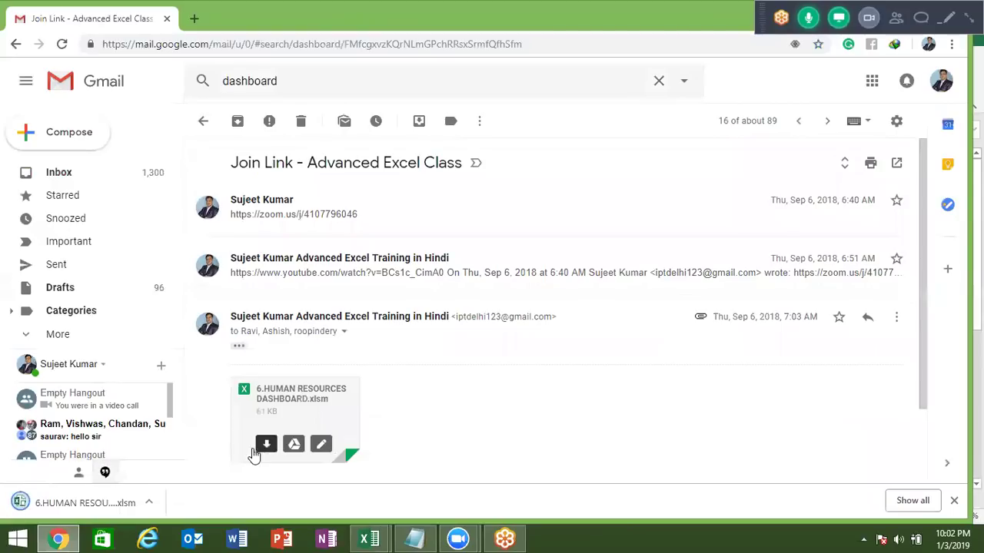
pyautogui.click(115, 504)
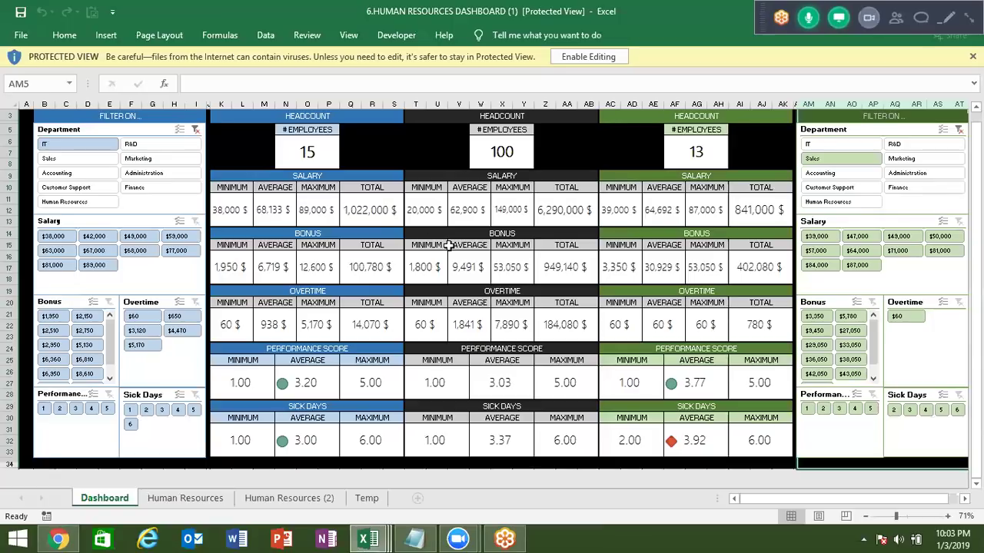
# - Inspect the first panel's Salary Minimum, Average, Maximum and Total formulas in K11–Q11
pyautogui.click(240, 209)
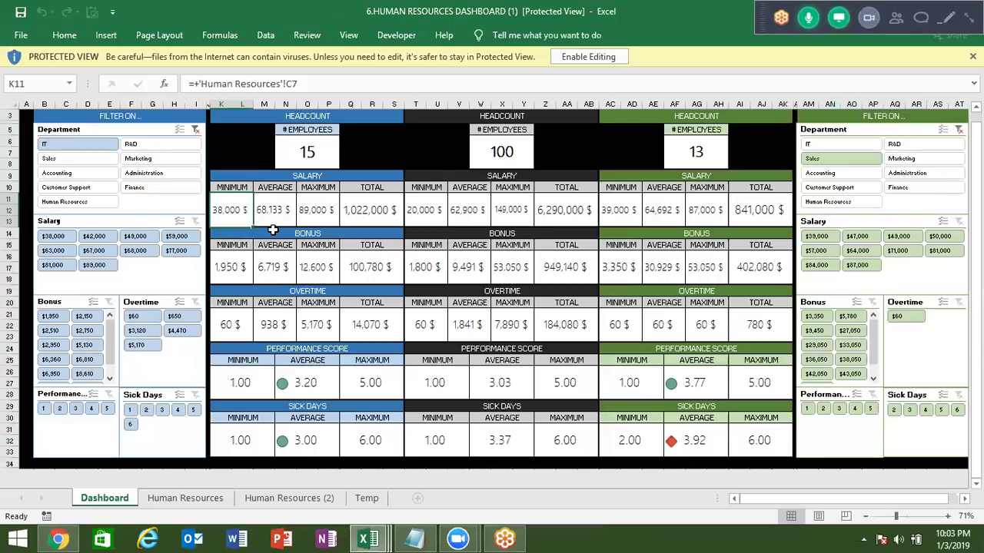
pyautogui.click(273, 232)
pyautogui.click(277, 216)
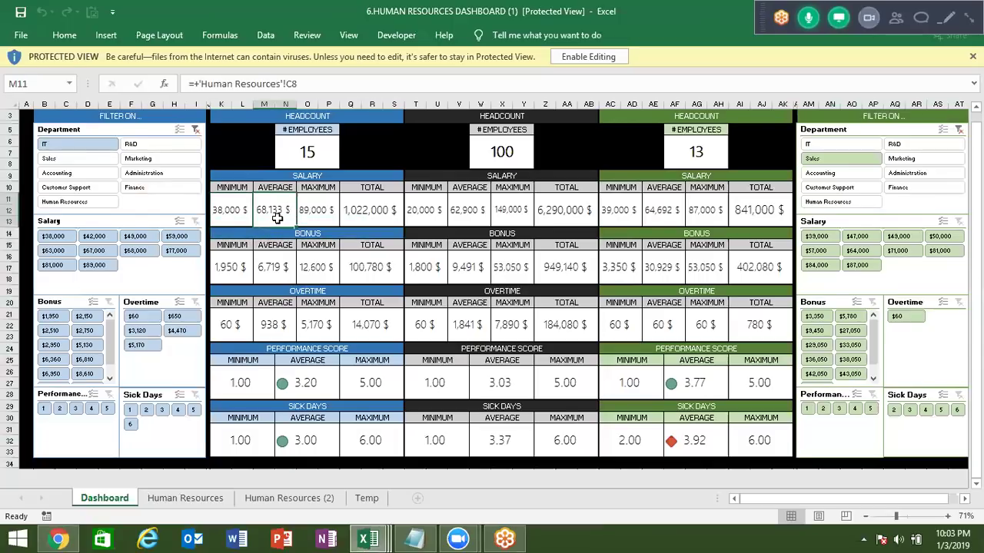
pyautogui.click(303, 212)
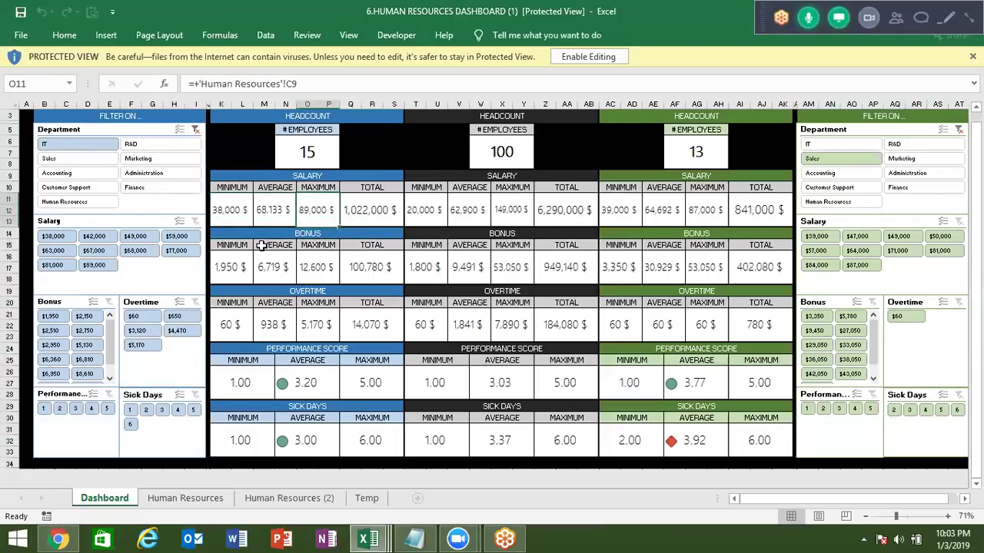
pyautogui.click(358, 212)
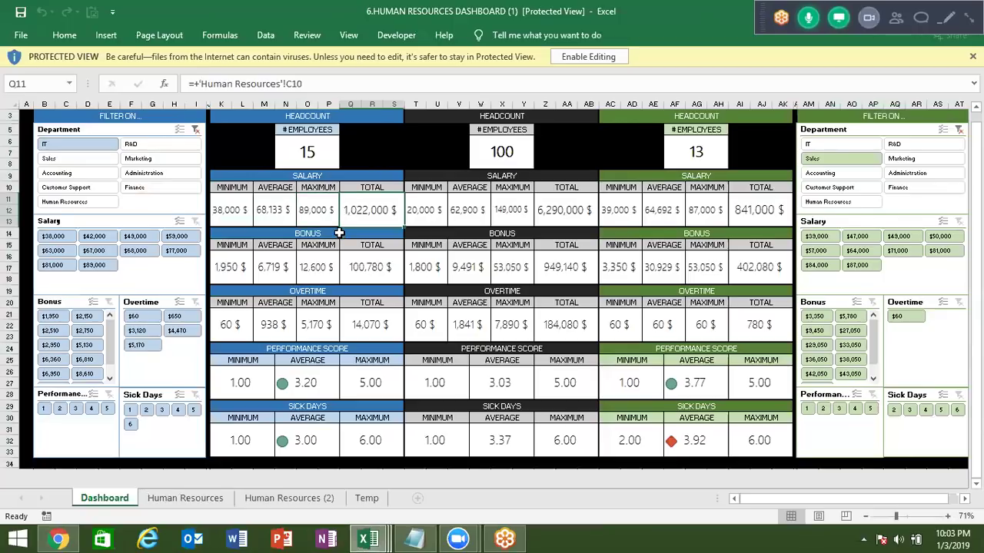
# - Check the middle panel's salary formulas in T11–Z11, then enable editing of the workbook
pyautogui.click(418, 221)
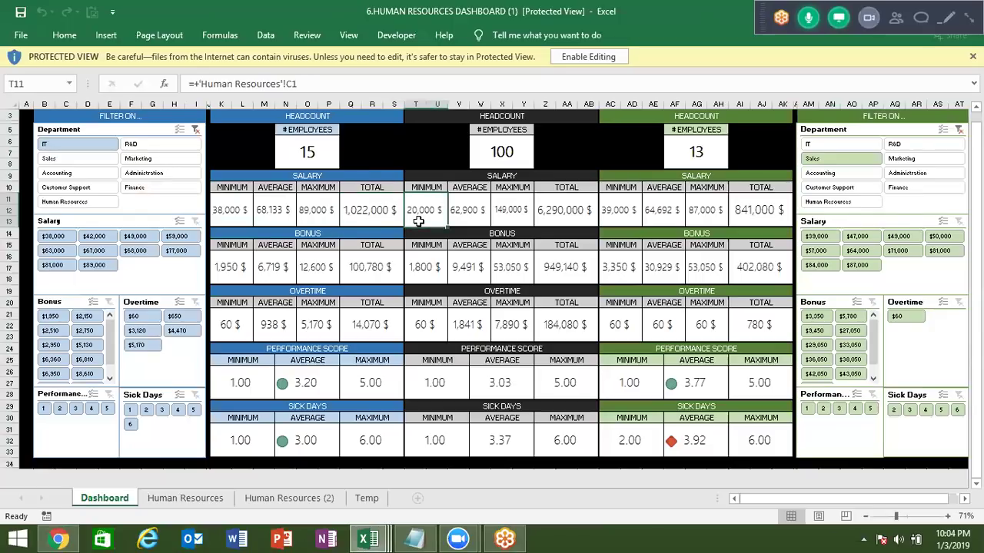
pyautogui.click(463, 220)
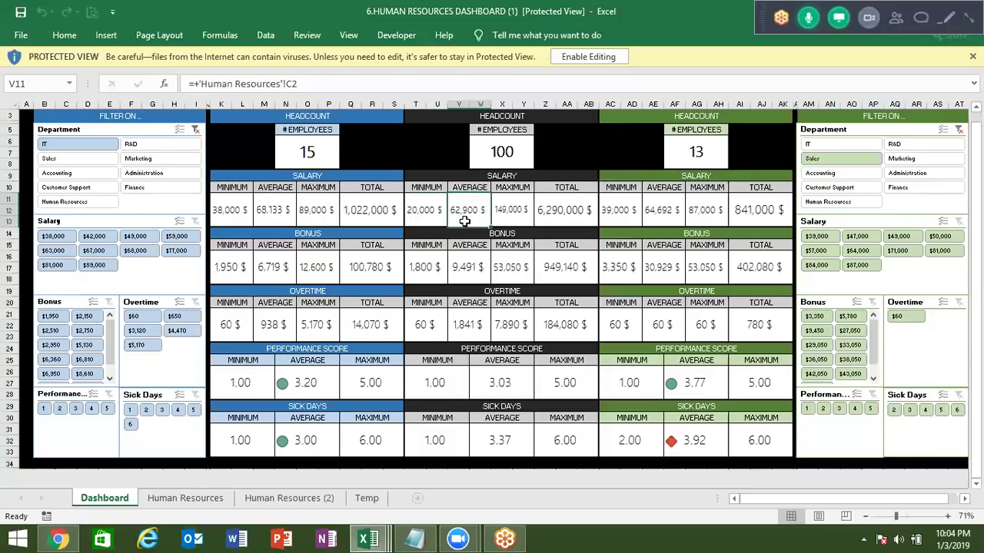
pyautogui.click(512, 213)
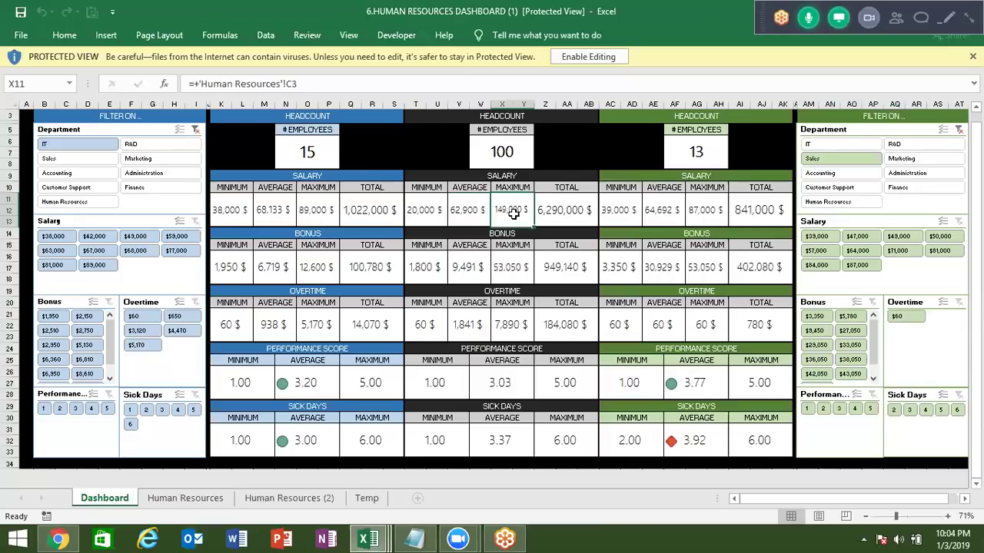
pyautogui.click(546, 203)
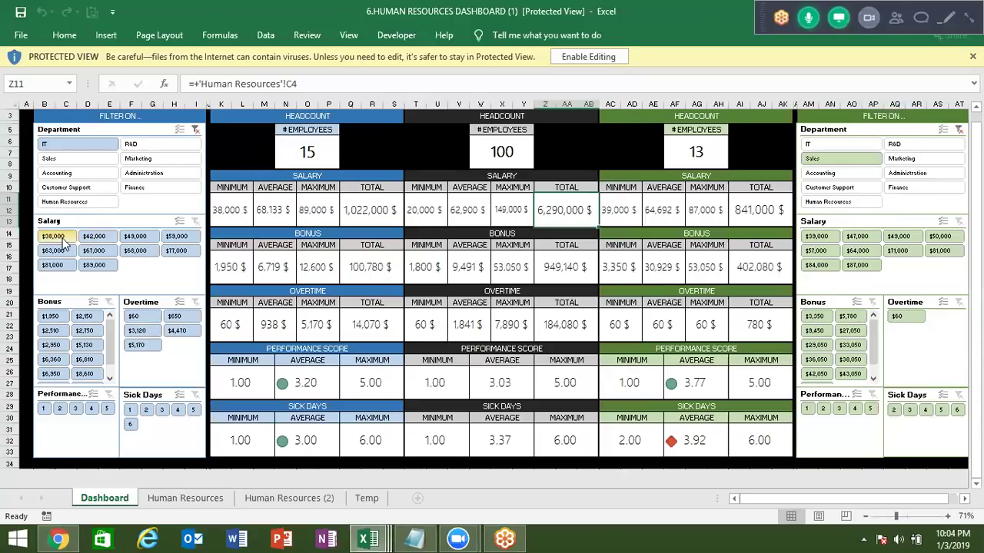
pyautogui.click(97, 164)
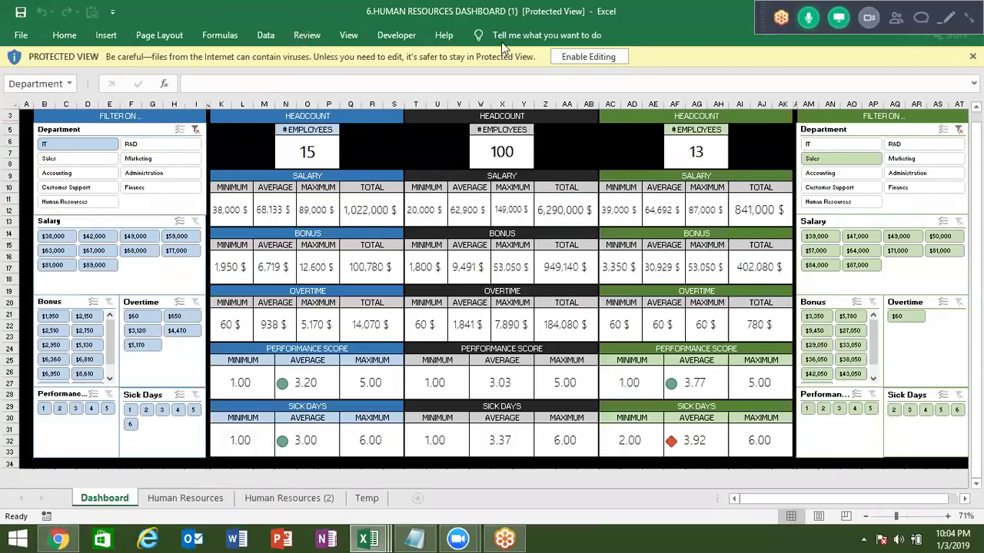
pyautogui.click(570, 50)
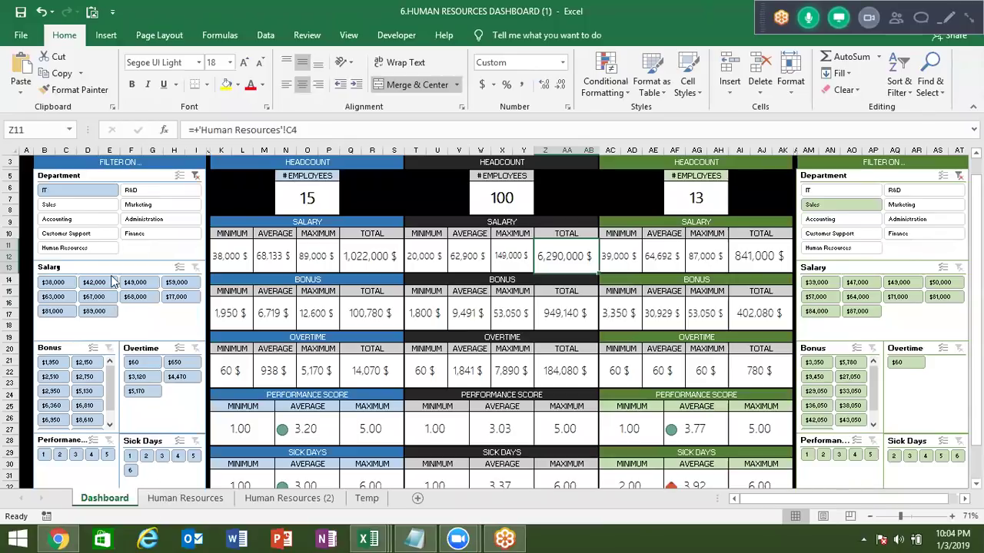
# - Review the filtered table on the Human Resources sheet, return to Dashboard and save
pyautogui.click(163, 506)
pyautogui.click(277, 326)
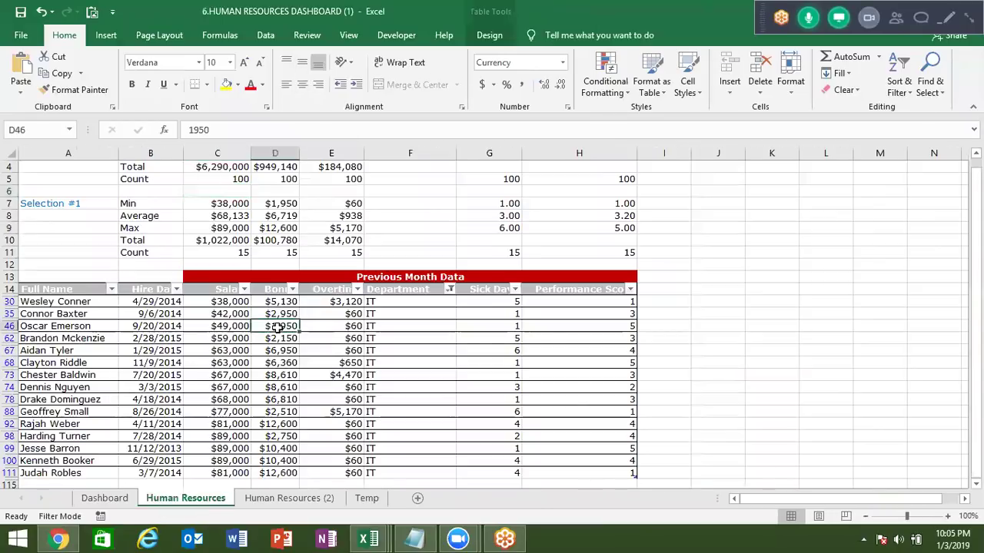
pyautogui.press('Down')
pyautogui.press('Down')
pyautogui.press('Down')
pyautogui.press('Down')
pyautogui.press('Down')
pyautogui.press('Down')
pyautogui.press('Down')
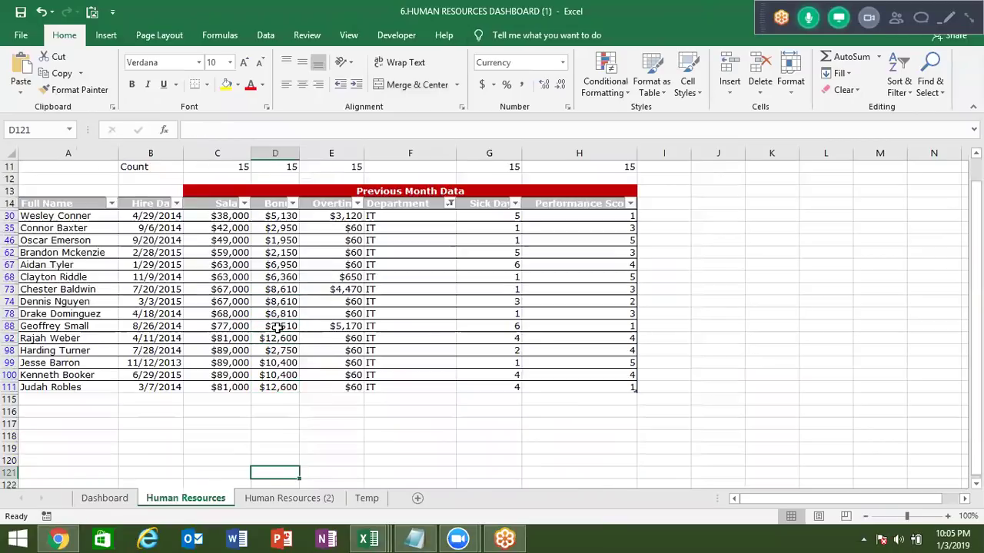
pyautogui.press('Down')
pyautogui.press('Down')
pyautogui.press('Down')
pyautogui.press('Up')
pyautogui.press('Up')
pyautogui.press('Up')
pyautogui.press('Up')
pyautogui.press('Up')
pyautogui.press('Up')
pyautogui.press('Up')
pyautogui.press('Up')
pyautogui.press('Up')
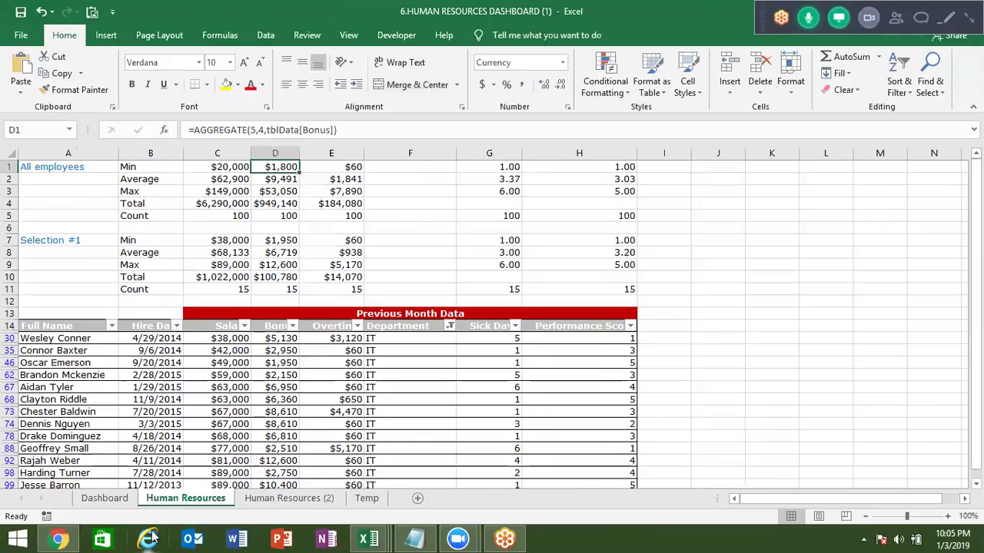
pyautogui.click(104, 498)
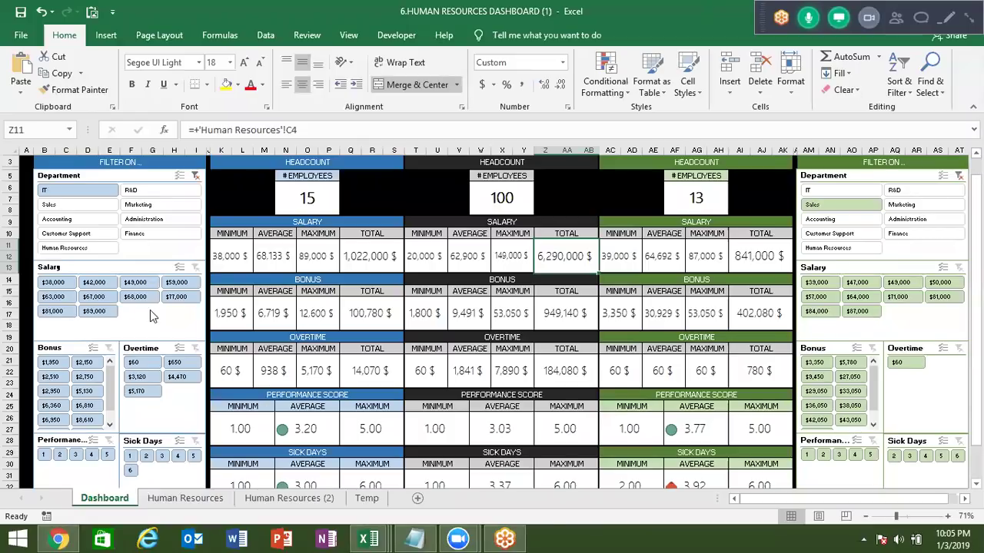
pyautogui.click(21, 11)
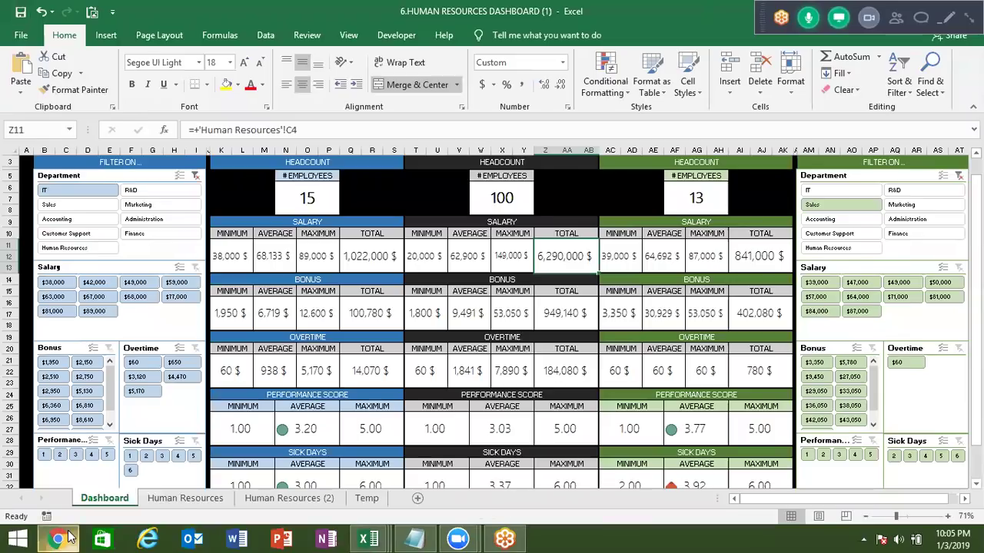
# - Start a Gmail forward of the message carrying the HR dashboard attachment
pyautogui.click(71, 538)
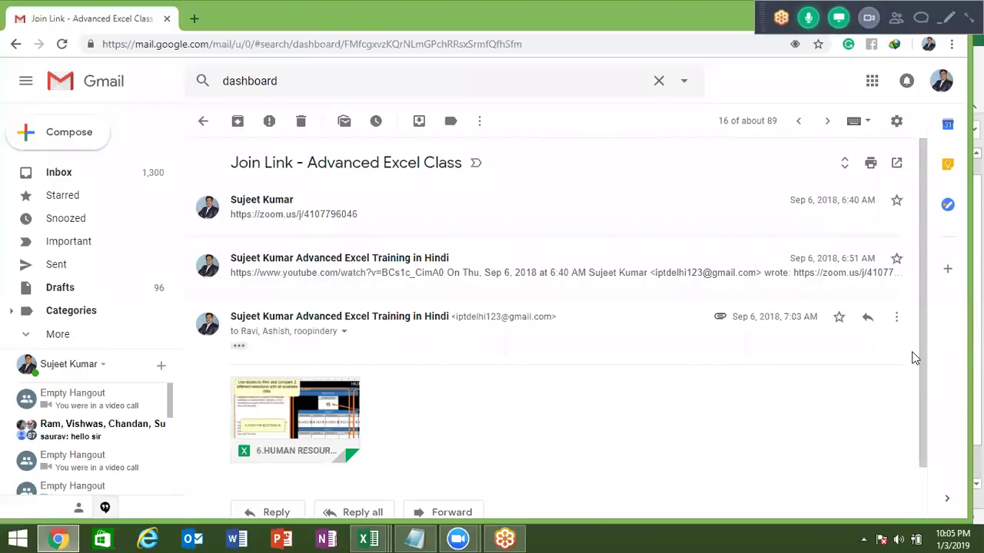
pyautogui.moveTo(919, 378); pyautogui.dragTo(925, 426)
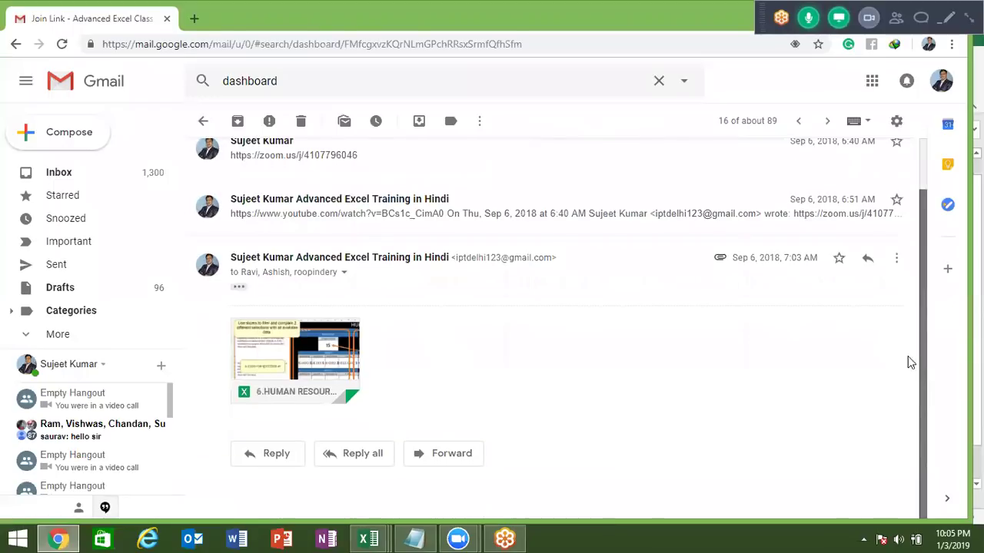
pyautogui.click(893, 265)
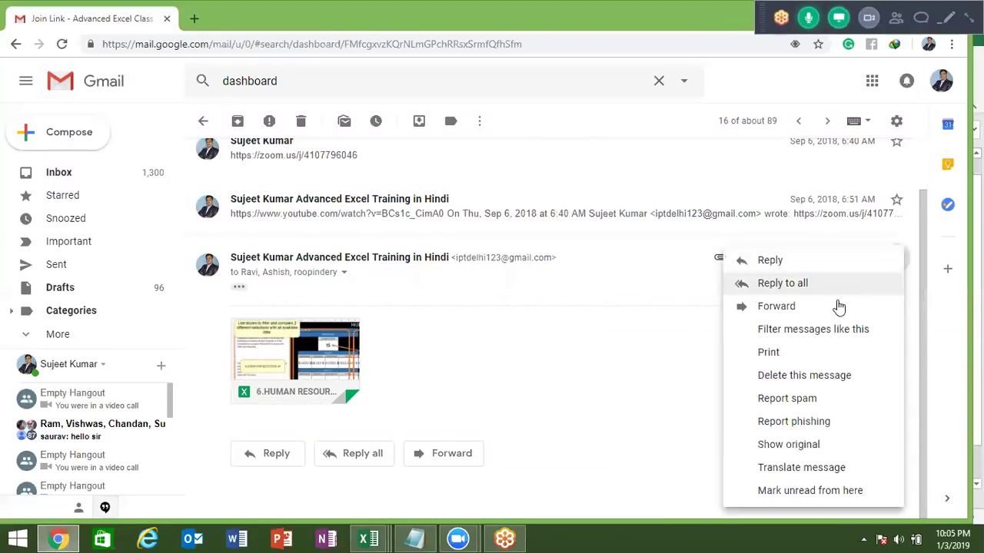
pyautogui.click(776, 306)
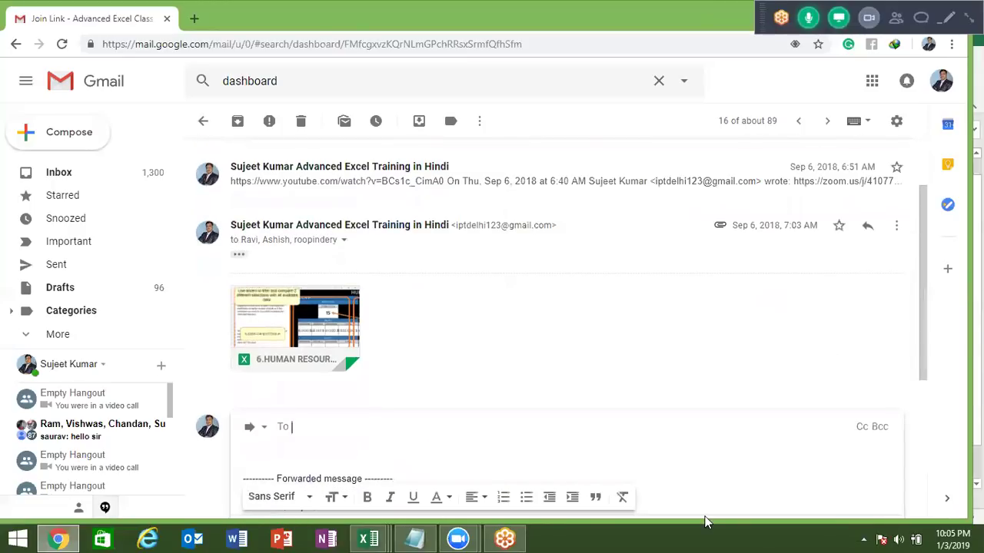
# - Bring Book1 to the front in Excel and show its File Info page
pyautogui.click(372, 538)
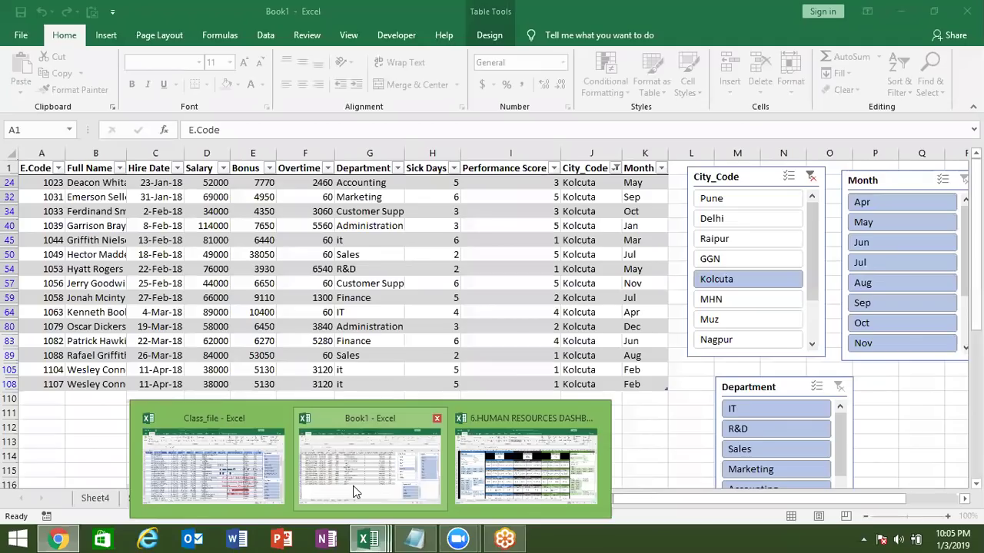
pyautogui.click(353, 486)
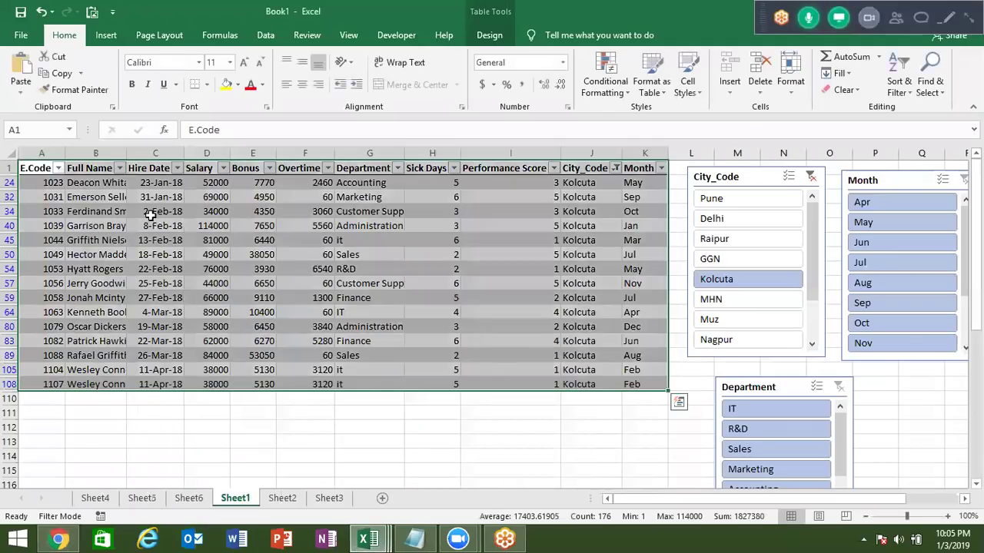
pyautogui.click(23, 34)
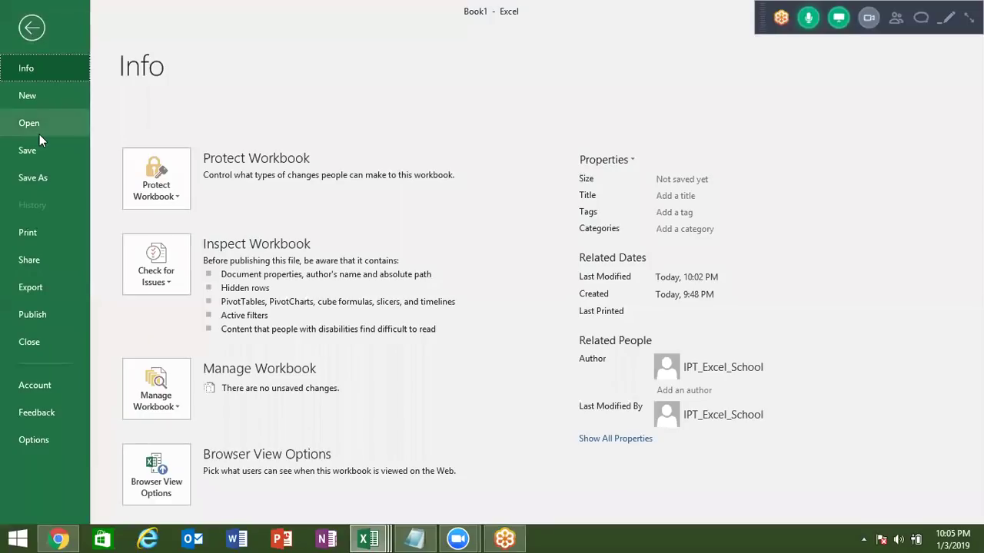
# - Open IPT_Excel_School from Recent workbooks, go to its Mail sheet and select C1
pyautogui.click(39, 134)
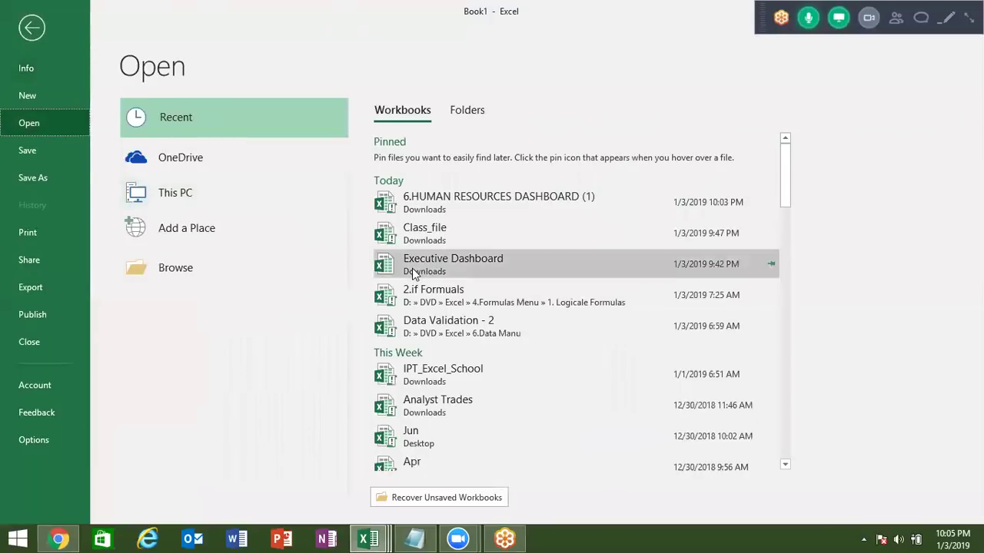
pyautogui.click(446, 379)
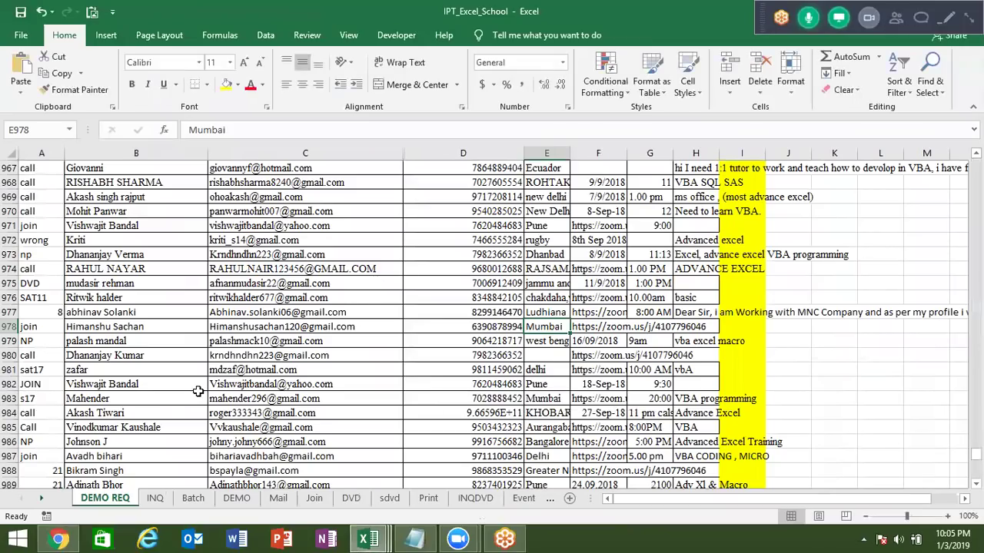
pyautogui.click(237, 500)
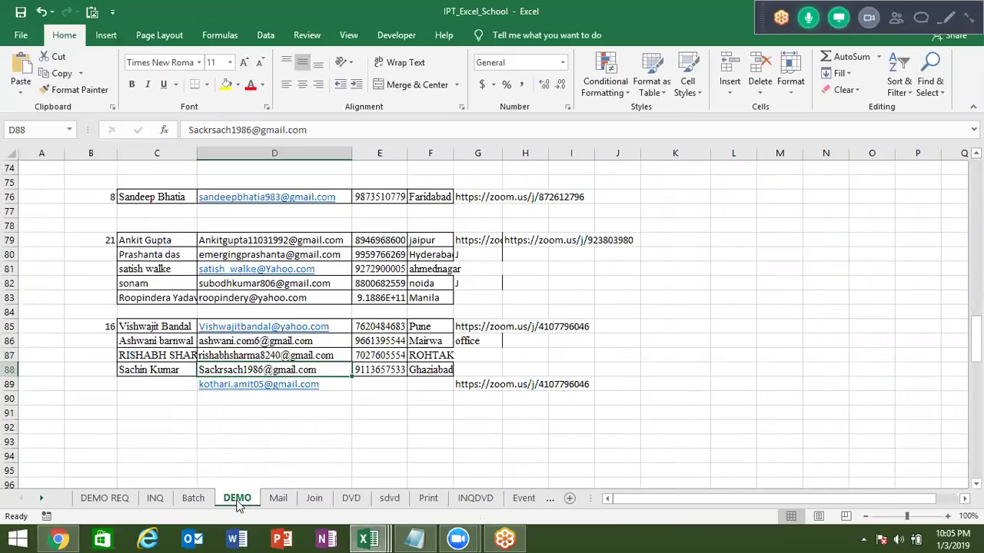
pyautogui.click(278, 499)
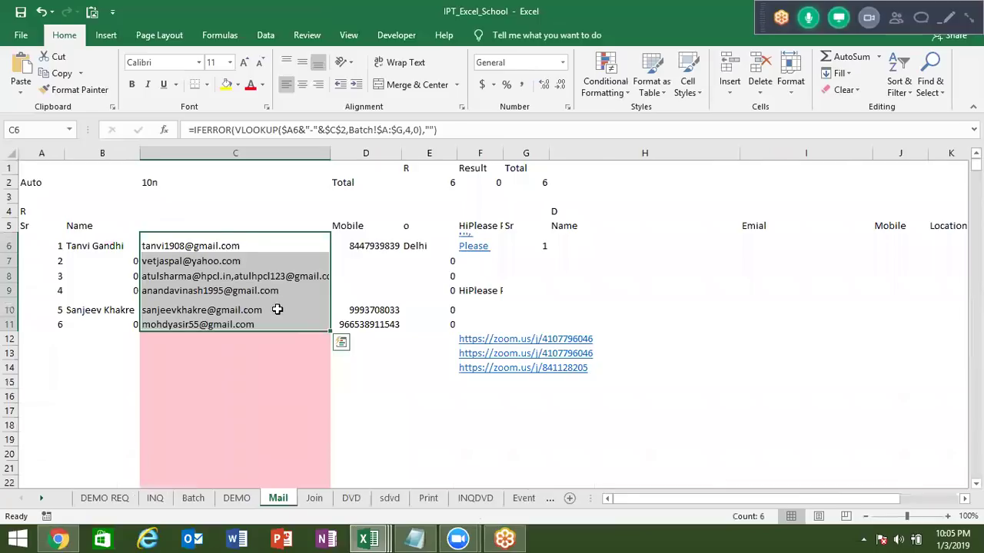
pyautogui.click(250, 172)
# - Enter 22.30 as the batch value in cell C2
pyautogui.press('Down')
pyautogui.write('20')
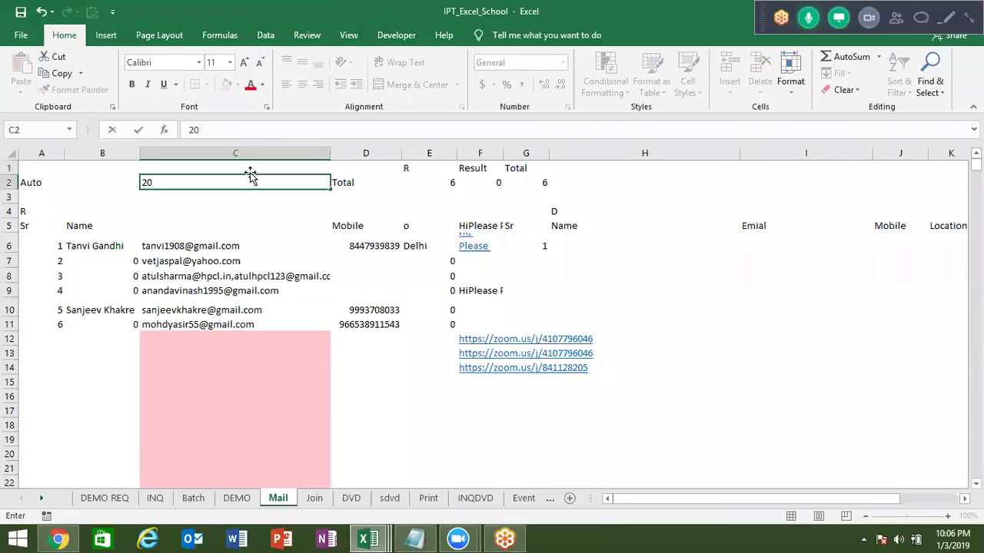
pyautogui.write('.3')
pyautogui.hotkey('ctrl', 'Return')
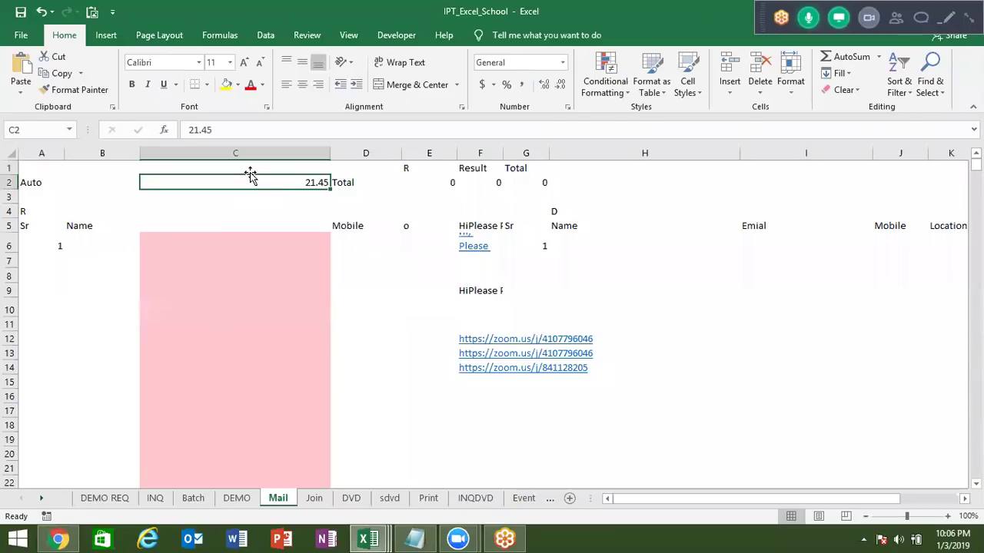
pyautogui.write('22.30')
pyautogui.press('Return')
# - Select the eight student e-mail addresses in C6:C13 and copy them
pyautogui.press('Down')
pyautogui.press('Down')
pyautogui.press('Down')
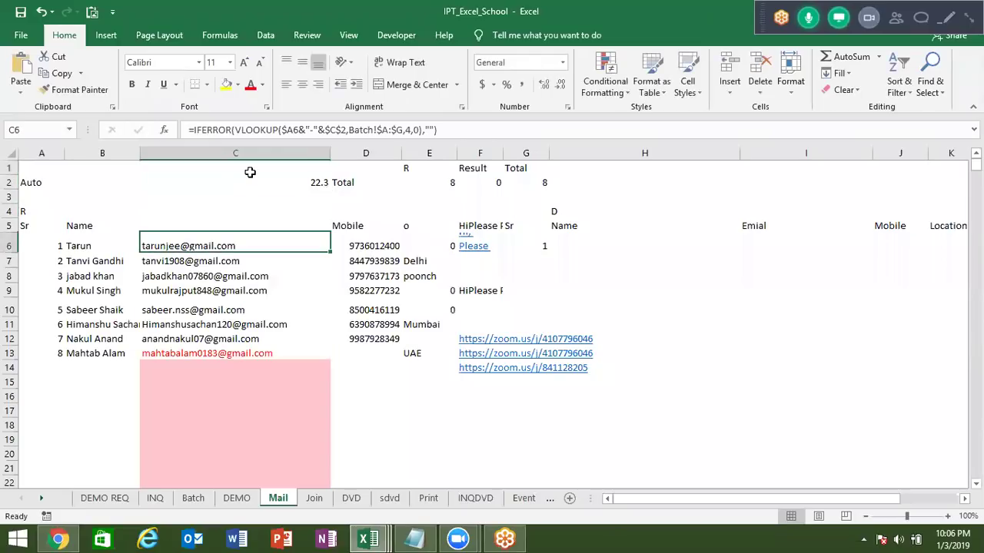
pyautogui.hotkey('ctrl', 'Down')
pyautogui.hotkey('ctrl', 'Down')
pyautogui.hotkey('ctrl', 'Up')
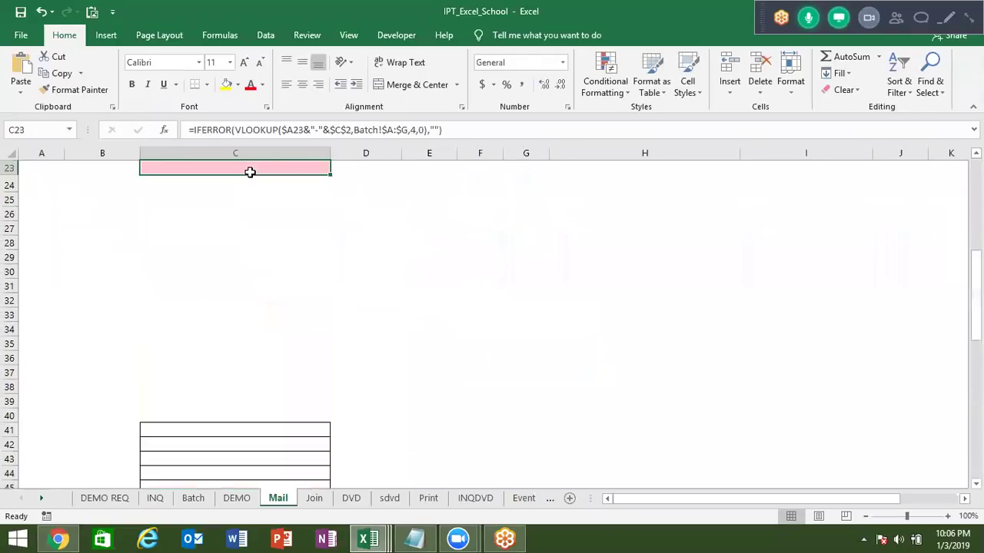
pyautogui.hotkey('ctrl', 'Up')
pyautogui.press('Down')
pyautogui.press('Down')
pyautogui.press('Down')
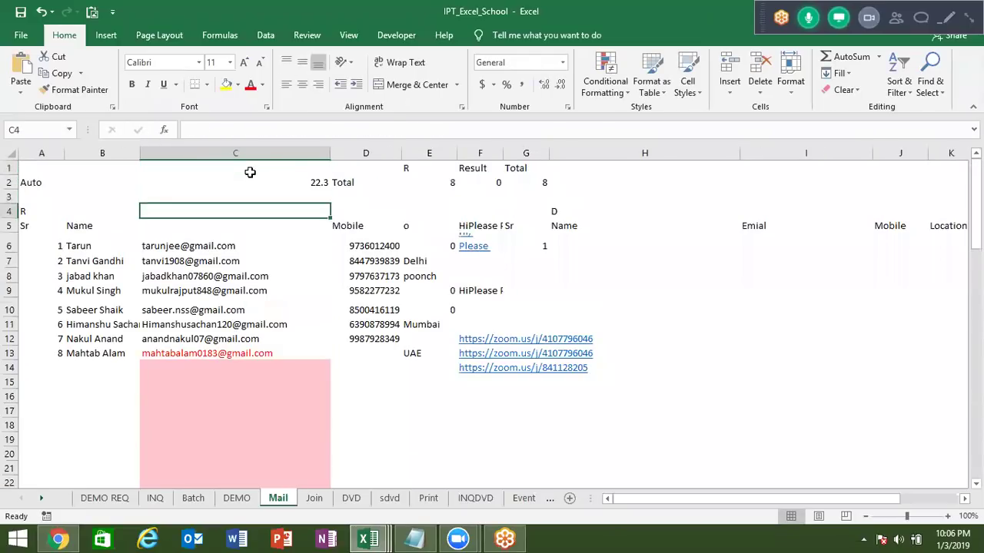
pyautogui.press('Down')
pyautogui.press('Down')
pyautogui.hotkey('shift', 'Down')
pyautogui.hotkey('shift', 'Down')
pyautogui.hotkey('shift', 'Down')
pyautogui.hotkey('shift', 'Down')
pyautogui.hotkey('shift', 'Down')
pyautogui.hotkey('shift', 'Down')
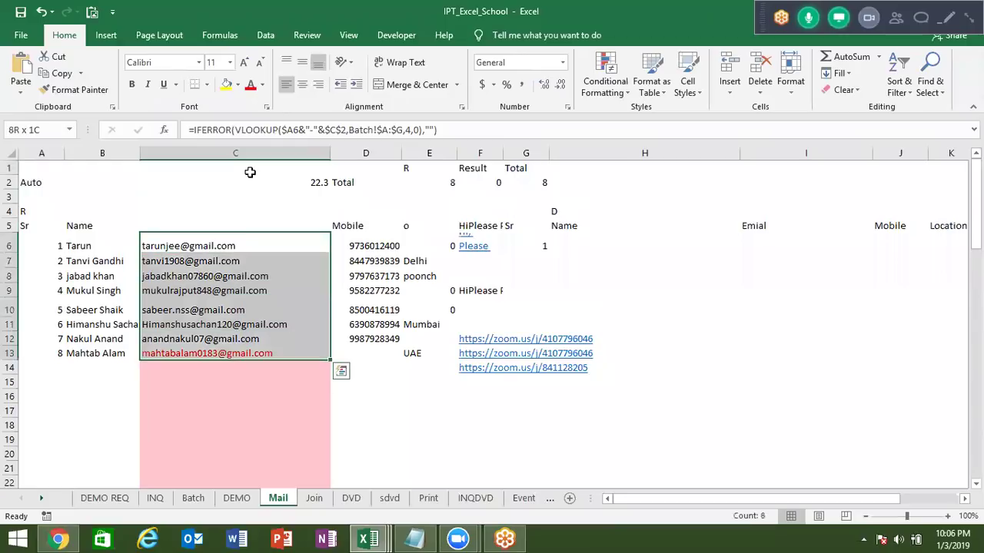
pyautogui.hotkey('ctrl', 'c')
# - Switch from Excel to the Gmail window
pyautogui.hotkey('alt', 'Tab')
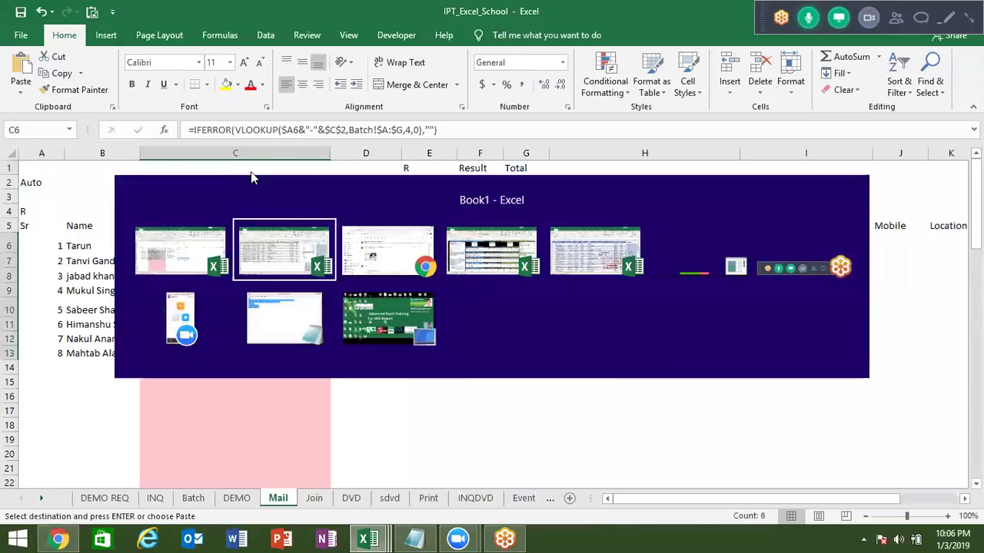
pyautogui.hotkey('alt', 'Tab')
pyautogui.hotkey('alt', 'Tab')
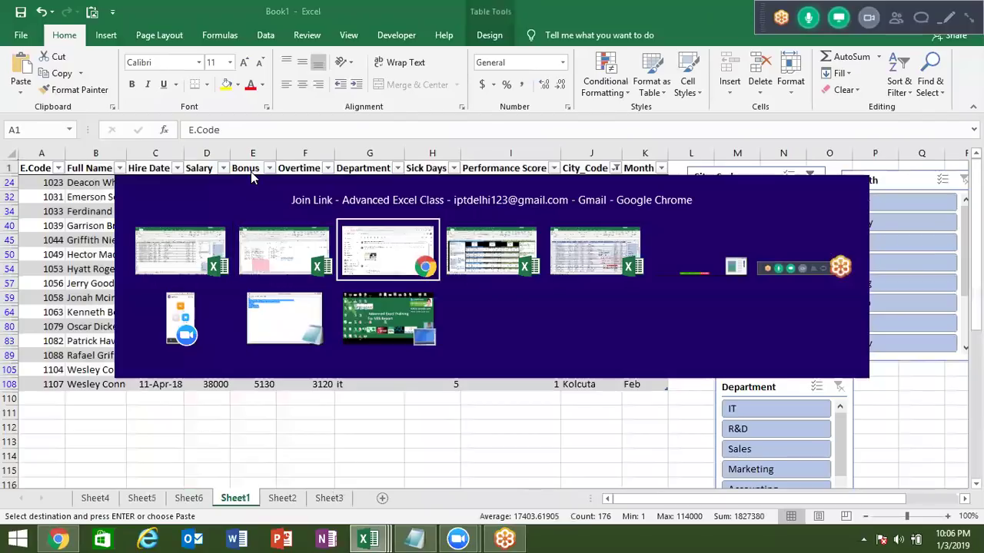
pyautogui.hotkey('alt', 'shift', 'Tab')
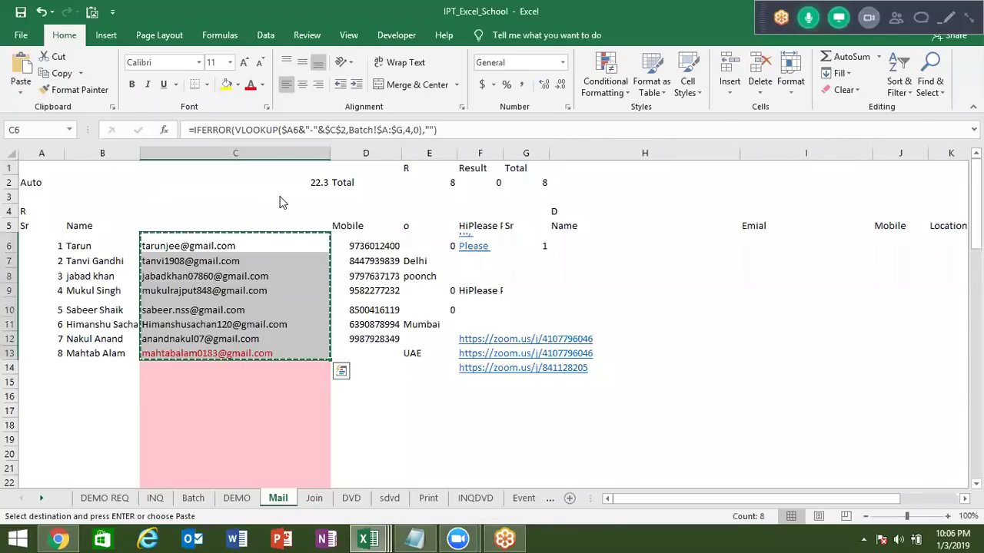
pyautogui.hotkey('alt', 'Tab')
pyautogui.hotkey('alt', 'Tab')
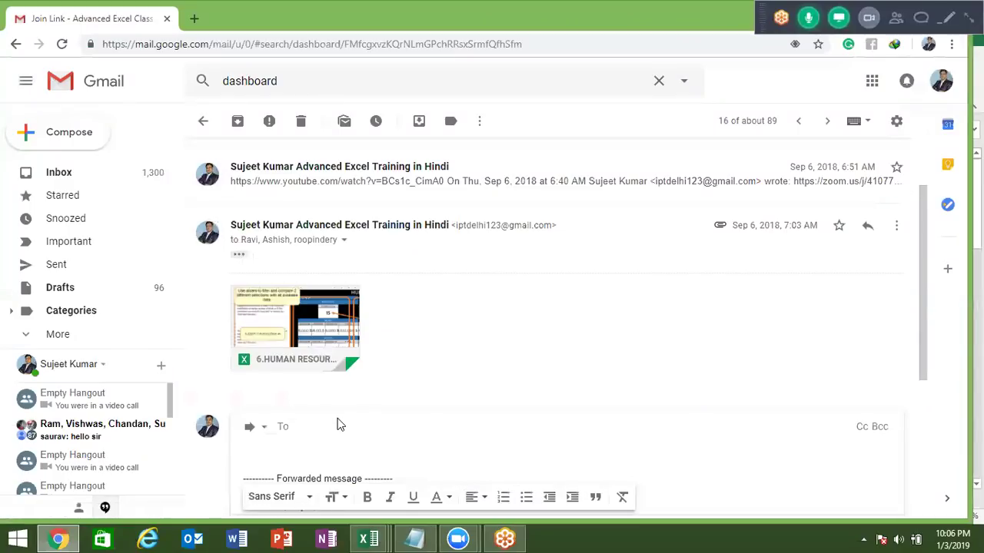
# - Paste the eight student e-mails as recipients and clear the forwarded header from the body
pyautogui.hotkey('ctrl', 'v')
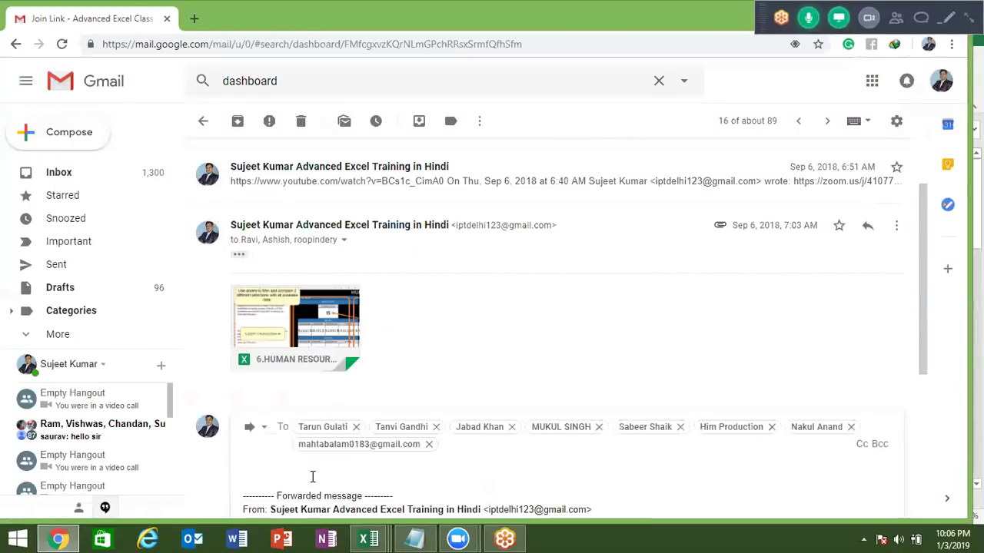
pyautogui.click(312, 479)
pyautogui.hotkey('ctrl', 'a')
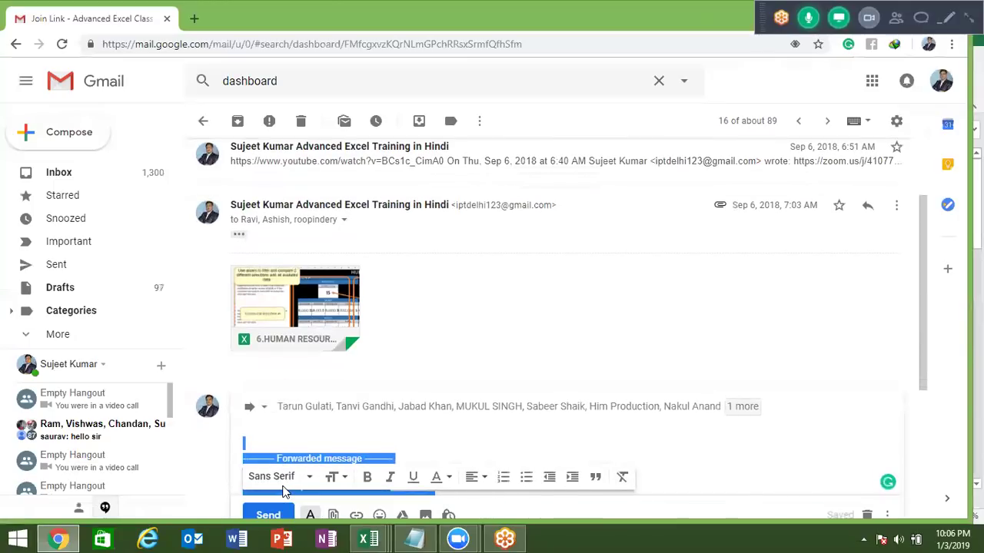
pyautogui.press('BackSpace')
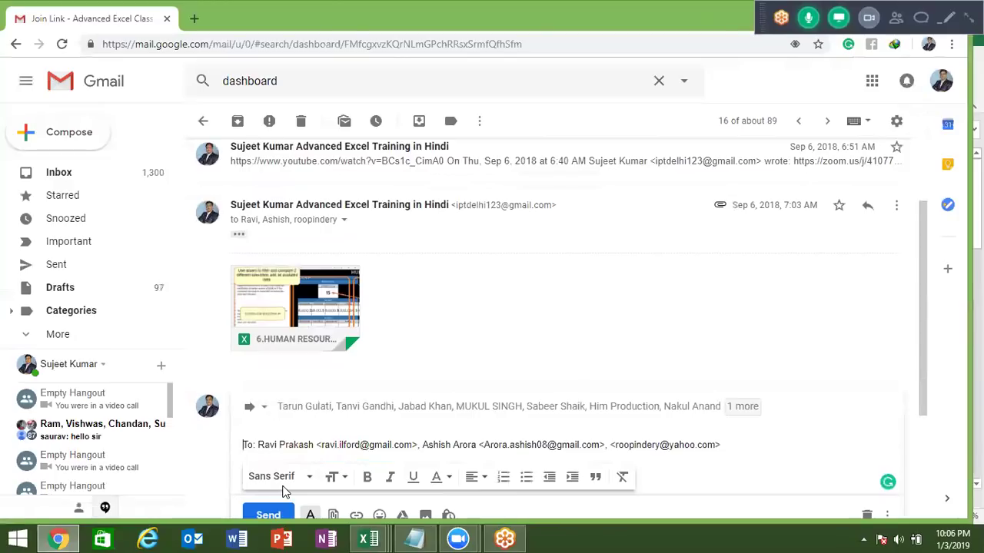
pyautogui.hotkey('shift', 'End')
pyautogui.press('BackSpace')
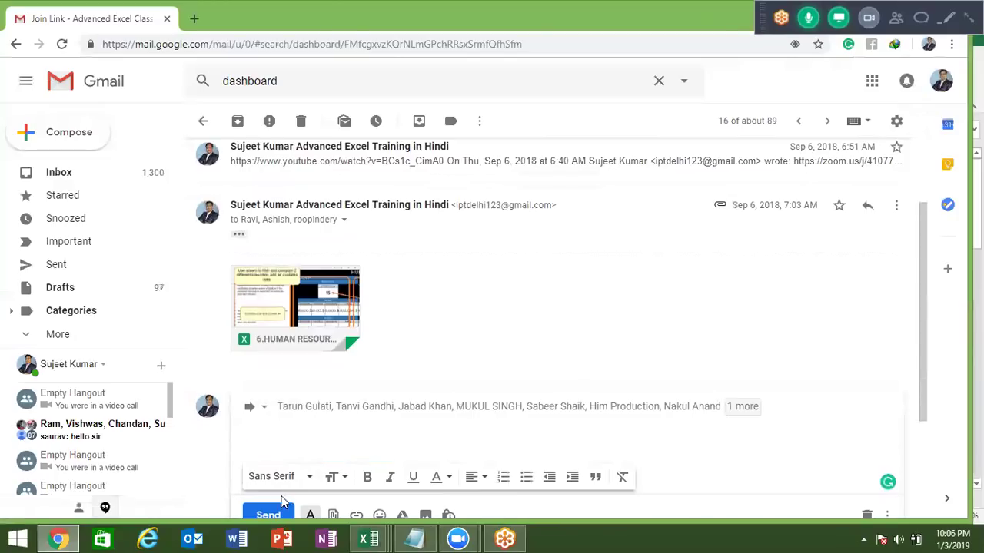
# - Send the forward to the students and return to the Excel workbook
pyautogui.click(278, 514)
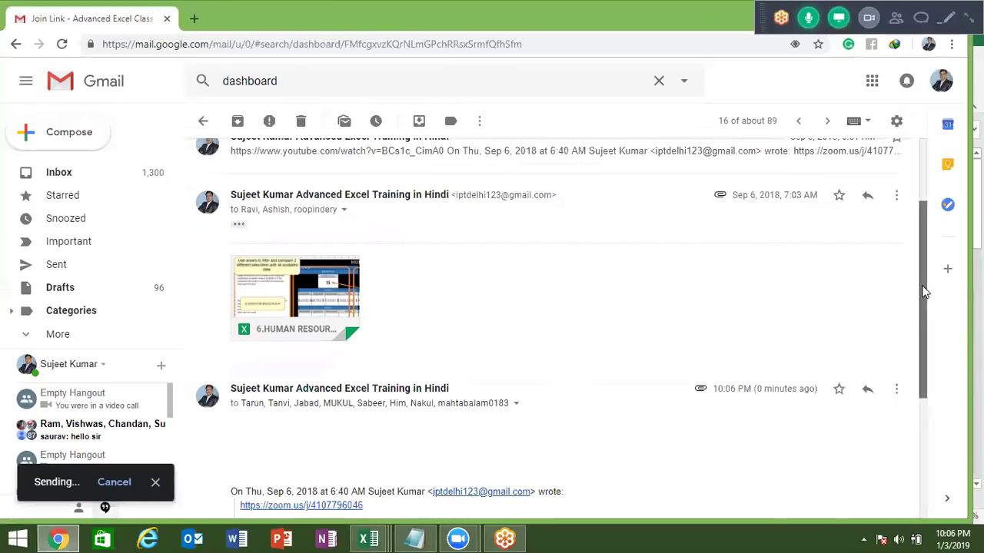
pyautogui.scroll(-1, 924, 401)
pyautogui.scroll(2, 926, 359)
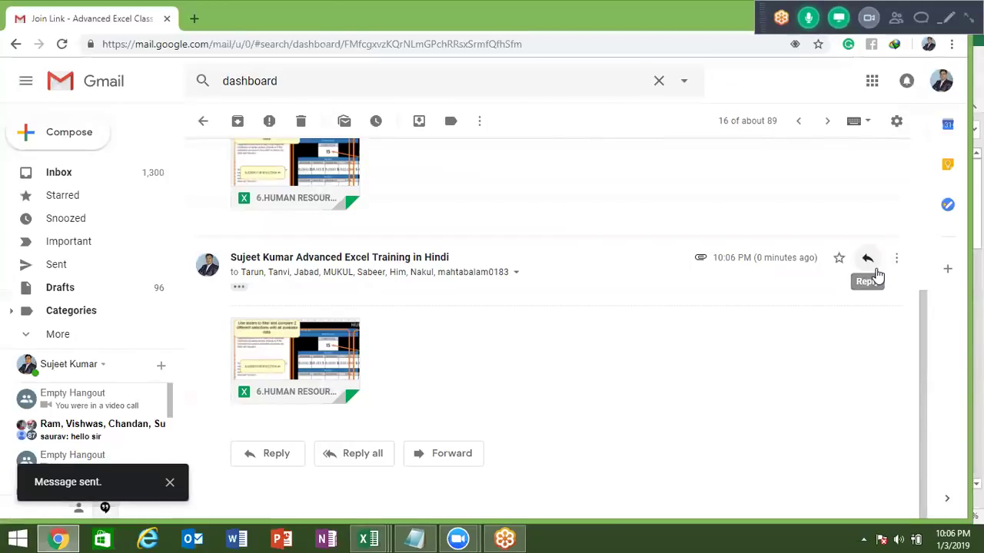
pyautogui.hotkey('alt', 'Tab')
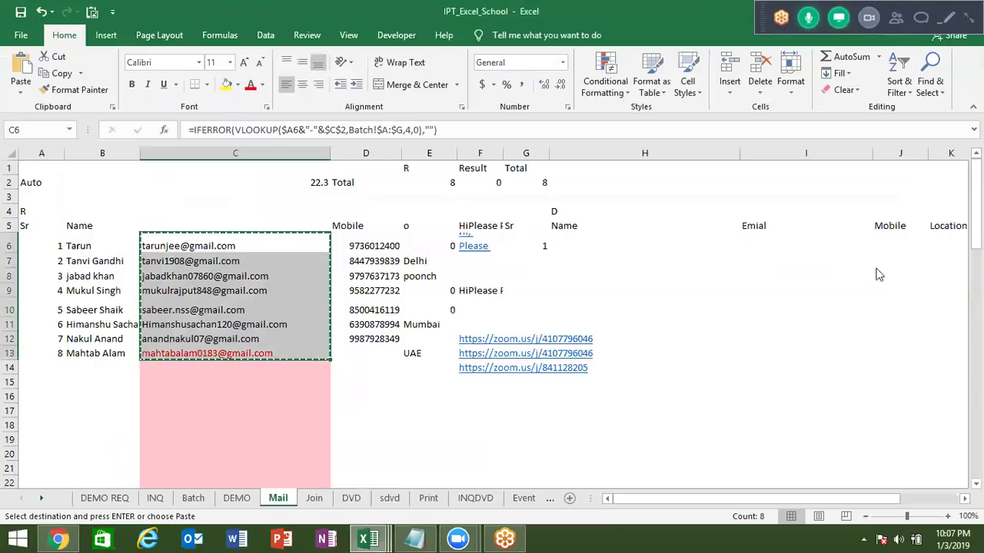
# - Start another forward of the sent dashboard message in Gmail
pyautogui.hotkey('alt', 'Tab')
pyautogui.click(889, 266)
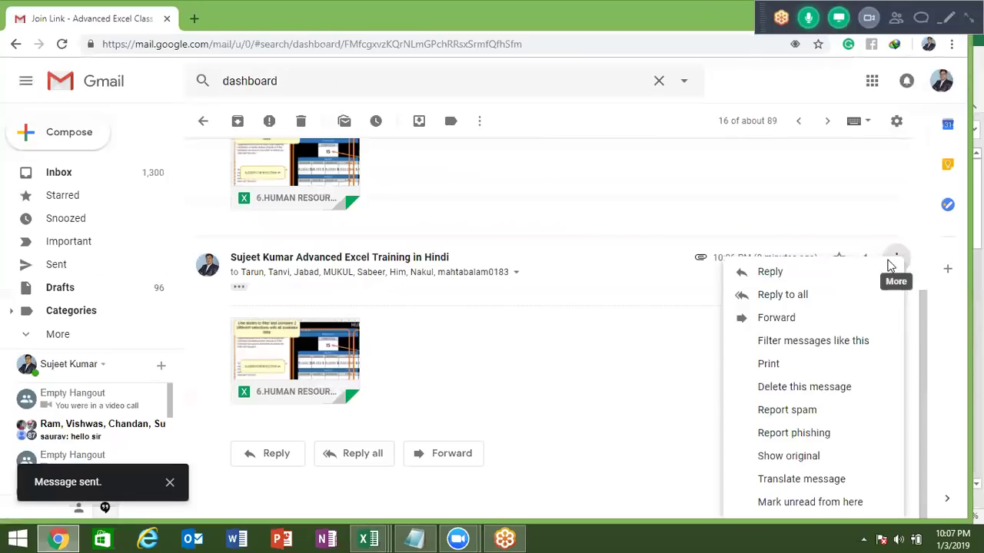
pyautogui.click(823, 319)
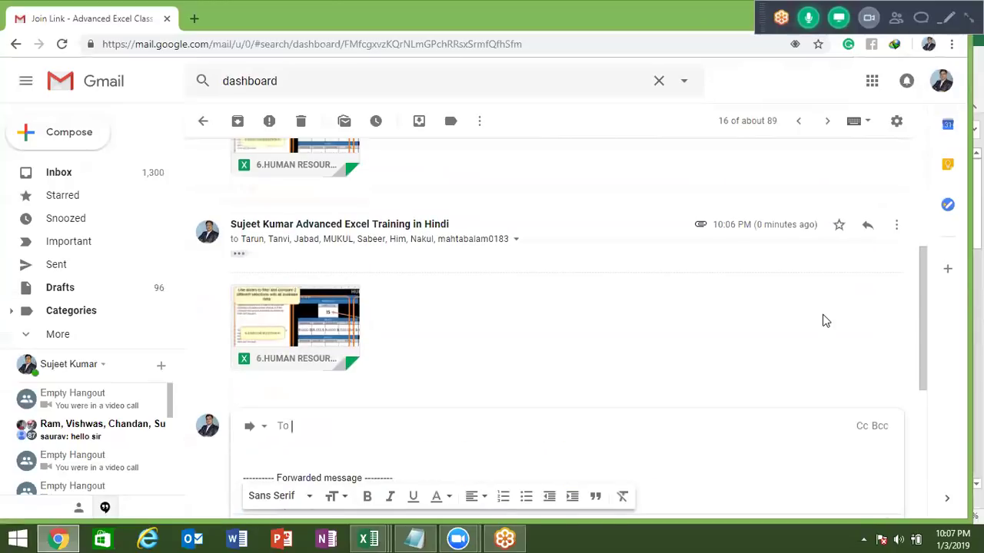
# - Add two contacts from the To-field suggestions as recipients and send the forward
pyautogui.write('pun')
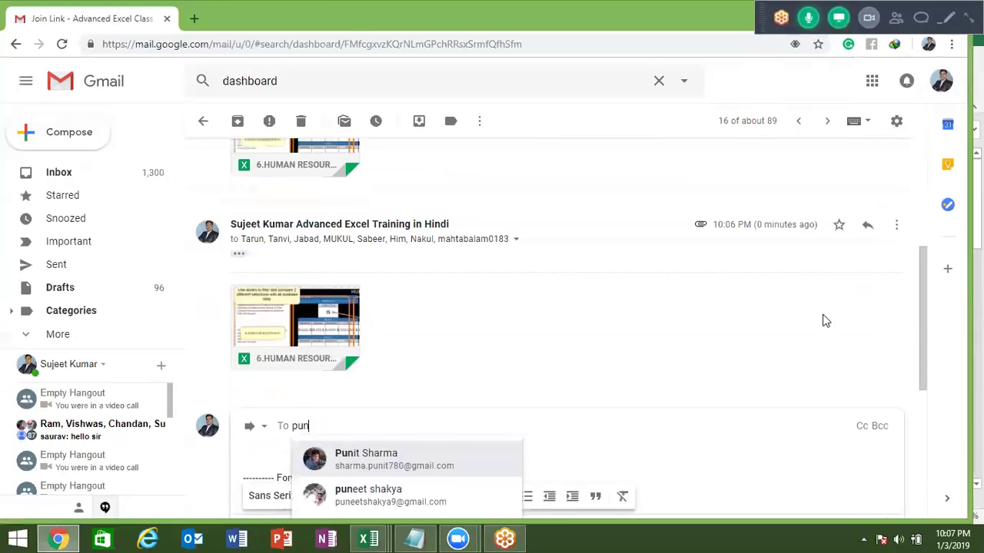
pyautogui.press('Down')
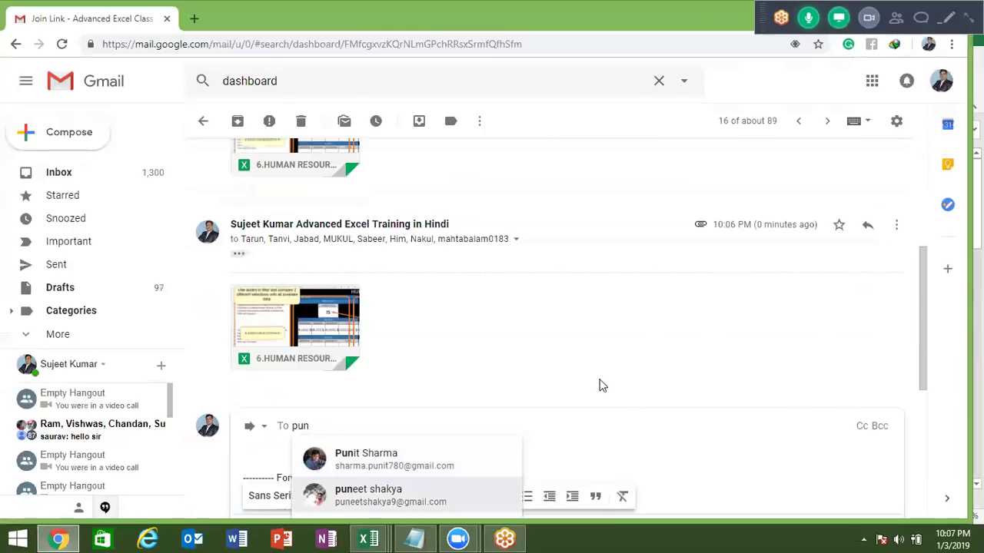
pyautogui.press('BackSpace')
pyautogui.press('BackSpace')
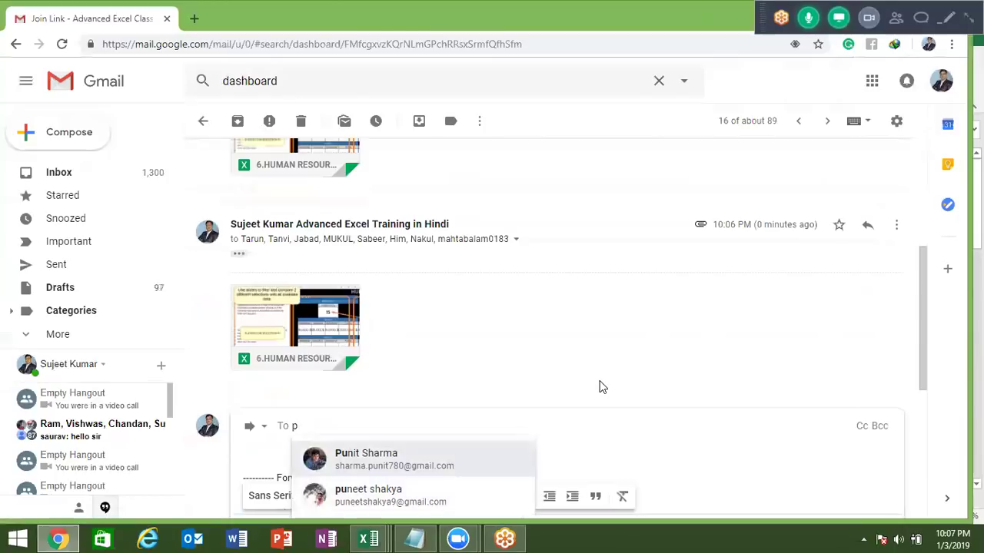
pyautogui.press('BackSpace')
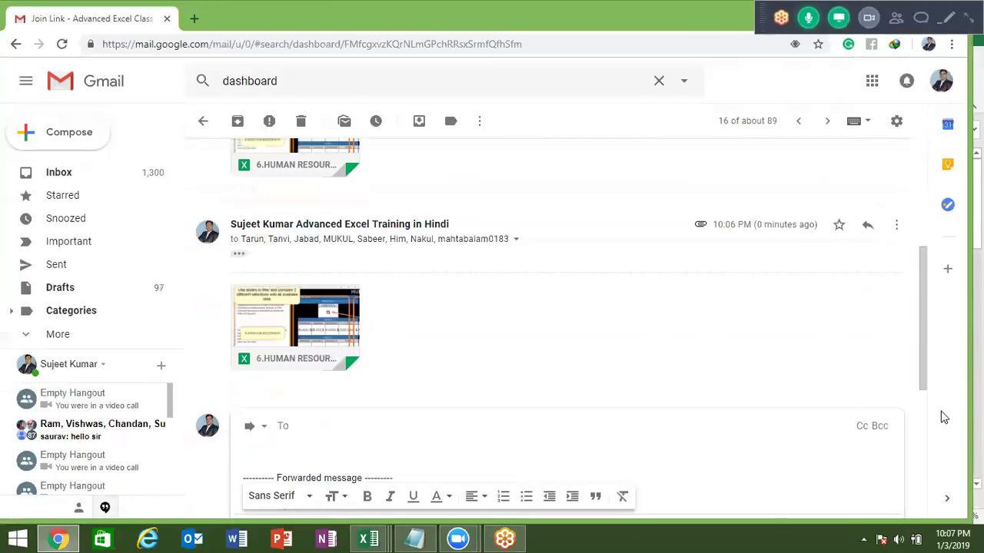
pyautogui.scroll(-5, 927, 434)
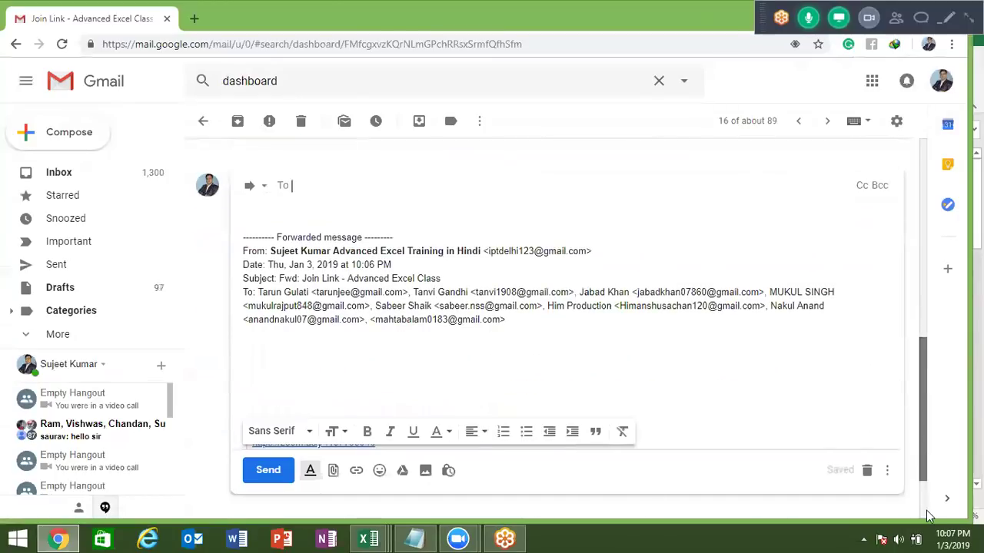
pyautogui.scroll(4, 924, 412)
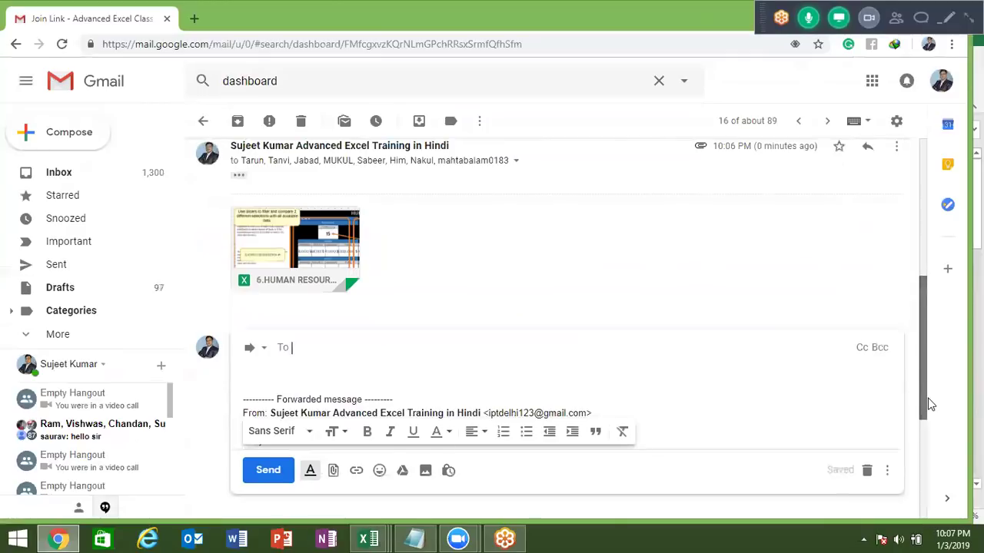
pyautogui.write('sa')
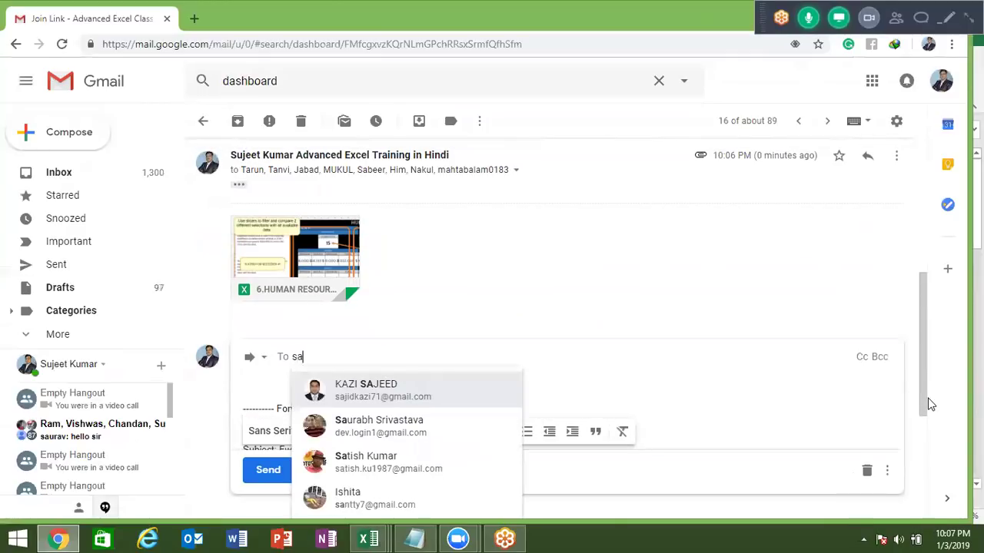
pyautogui.write('j')
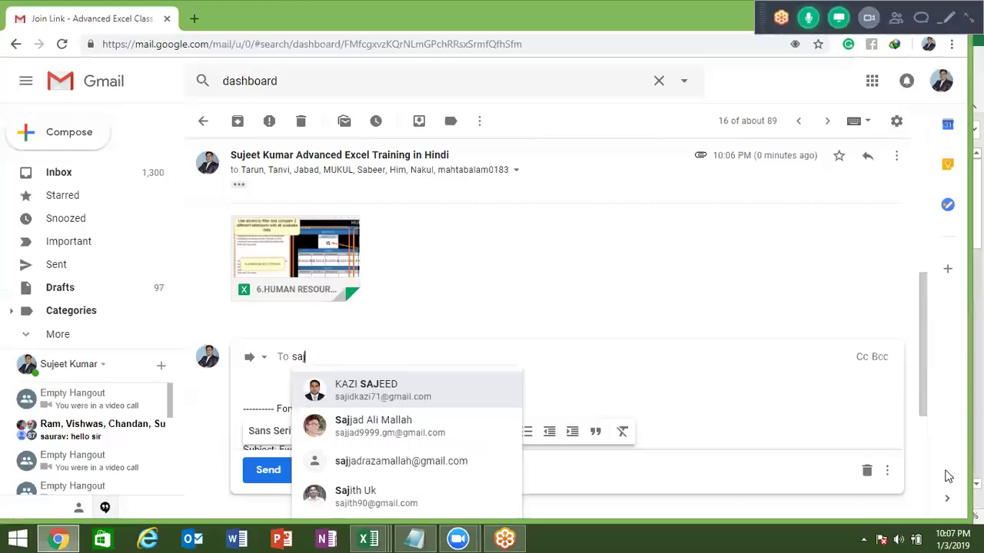
pyautogui.click(452, 394)
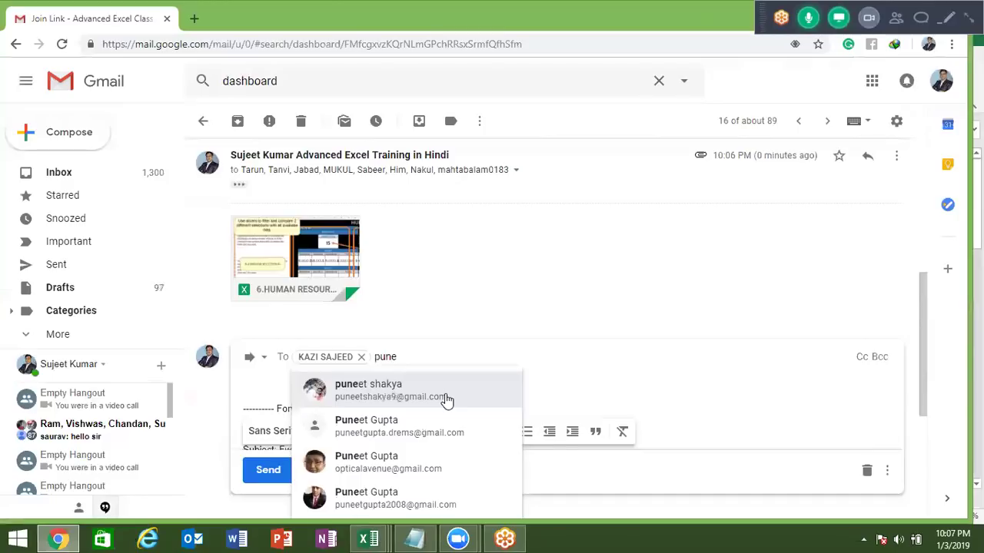
pyautogui.click(446, 396)
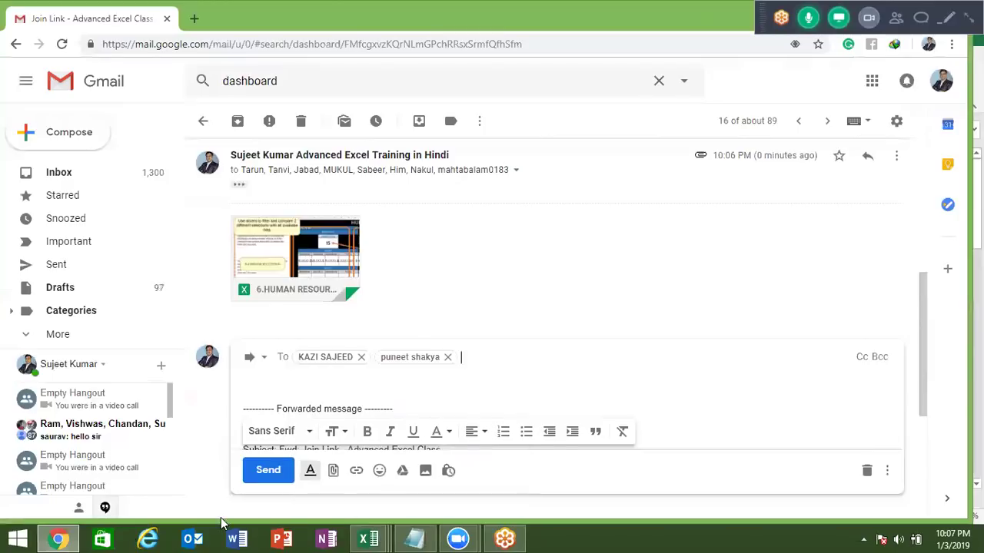
pyautogui.click(269, 470)
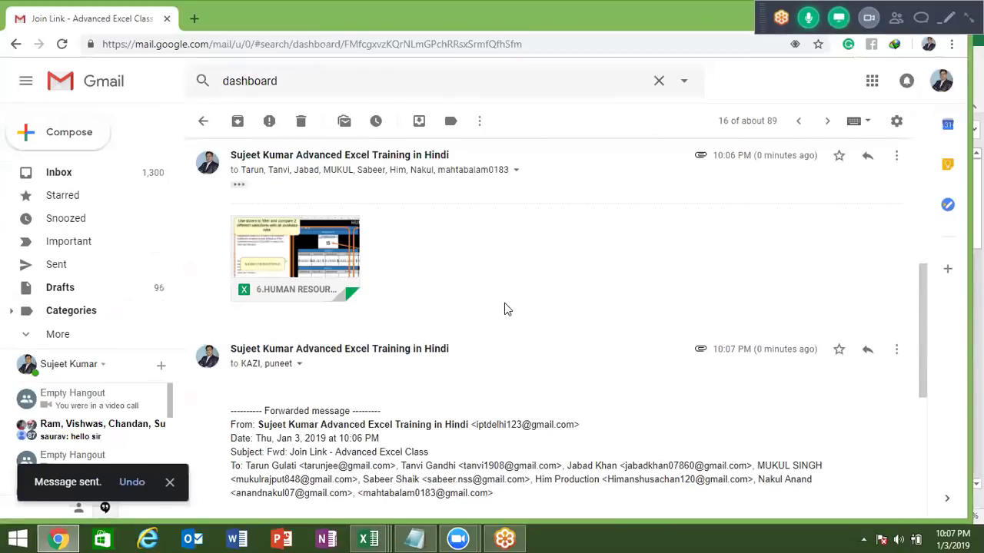
# - Forward the dashboard email again to one autocomplete-suggested contact and send it
pyautogui.click(896, 162)
pyautogui.click(799, 227)
pyautogui.write('p')
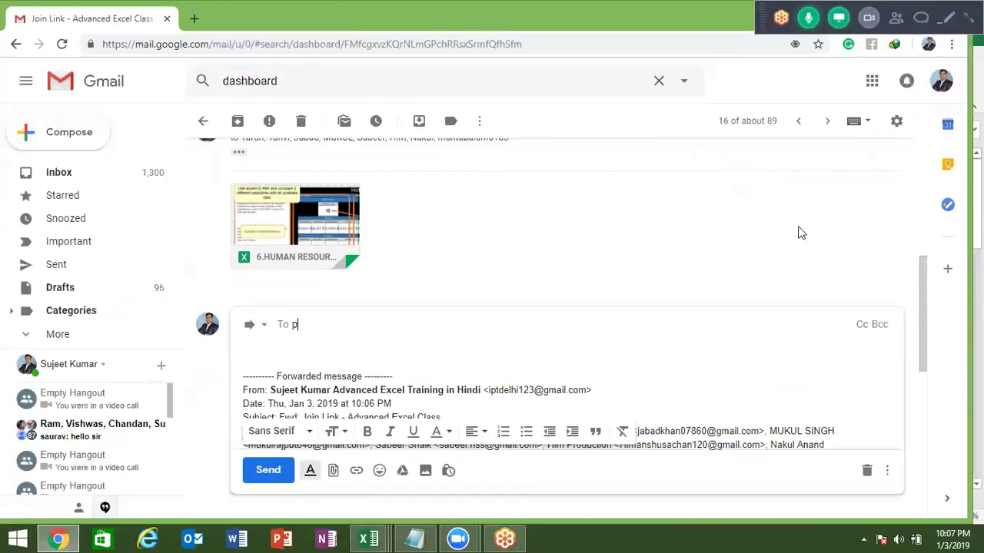
pyautogui.write('un')
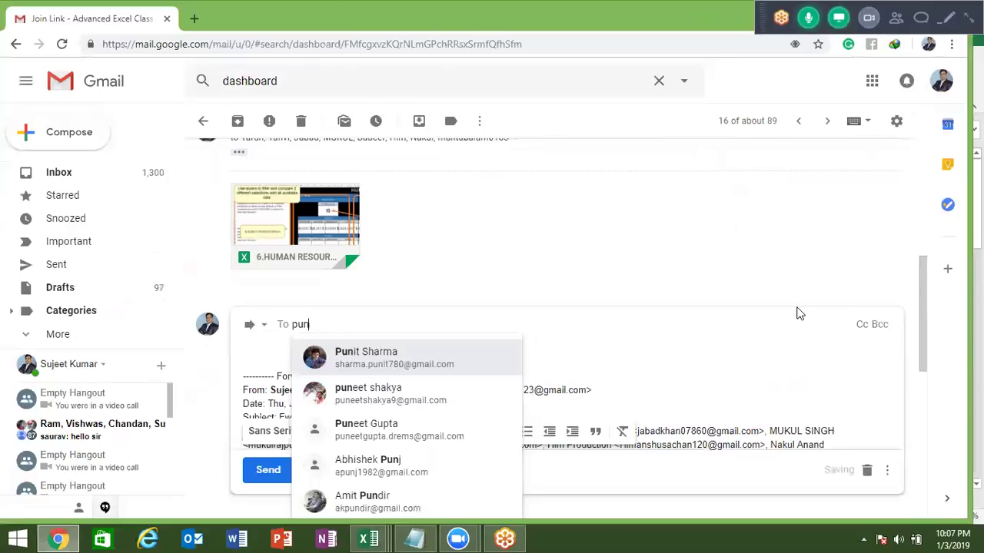
pyautogui.click(403, 362)
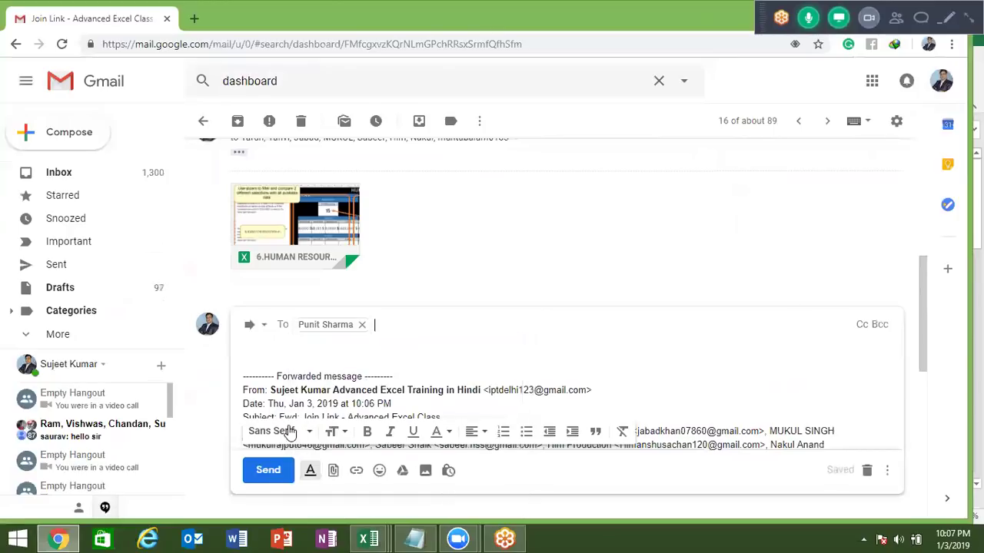
pyautogui.click(268, 472)
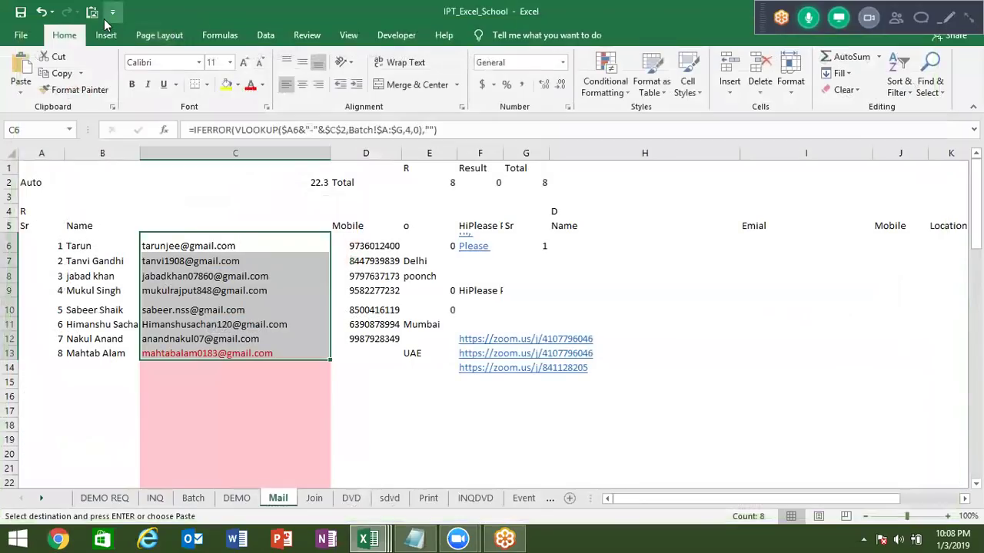
# - Restore the workbook windows, switch between Book1 and the HR dashboard, then show the desktop
pyautogui.doubleClick(261, 22)
pyautogui.click(592, 135)
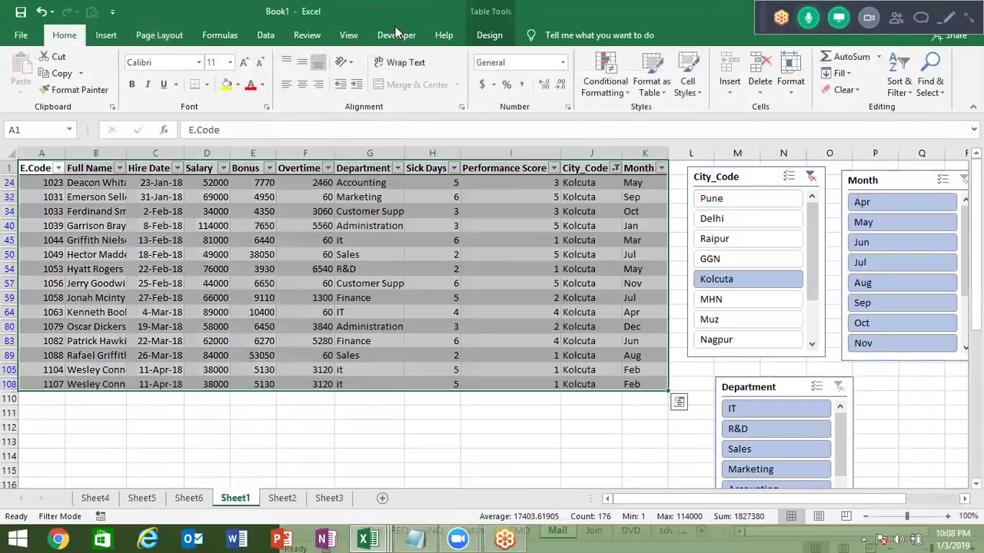
pyautogui.hotkey('alt', 'Tab')
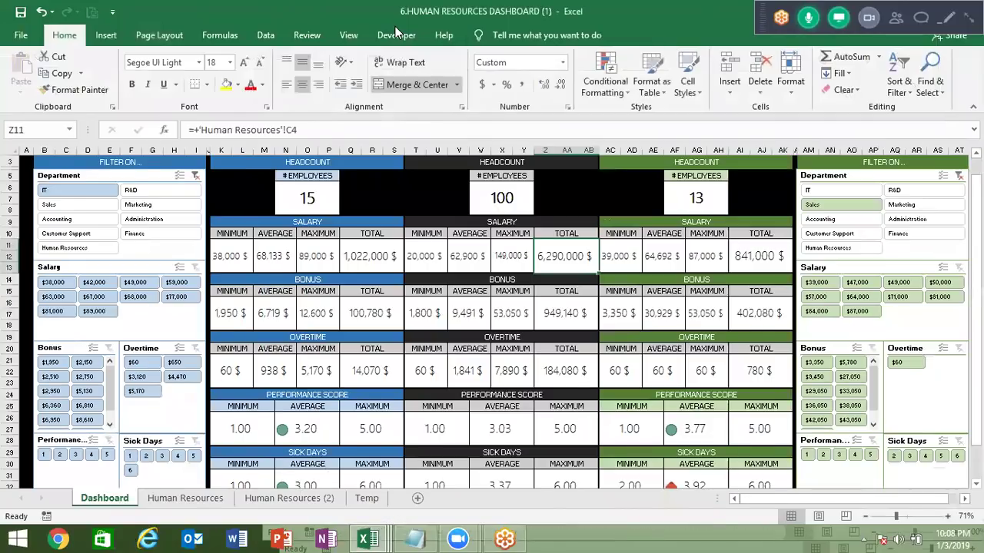
pyautogui.doubleClick(395, 26)
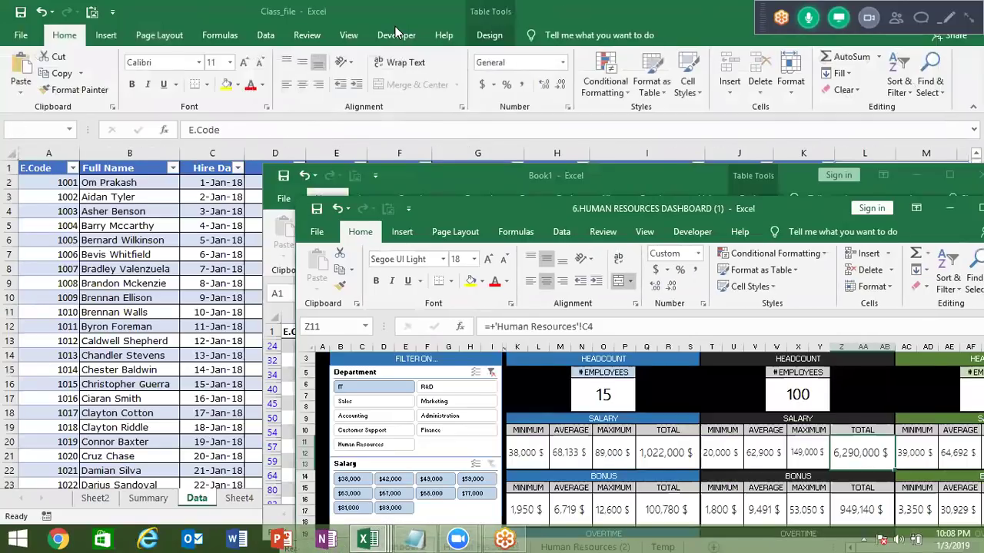
pyautogui.press('super+d')
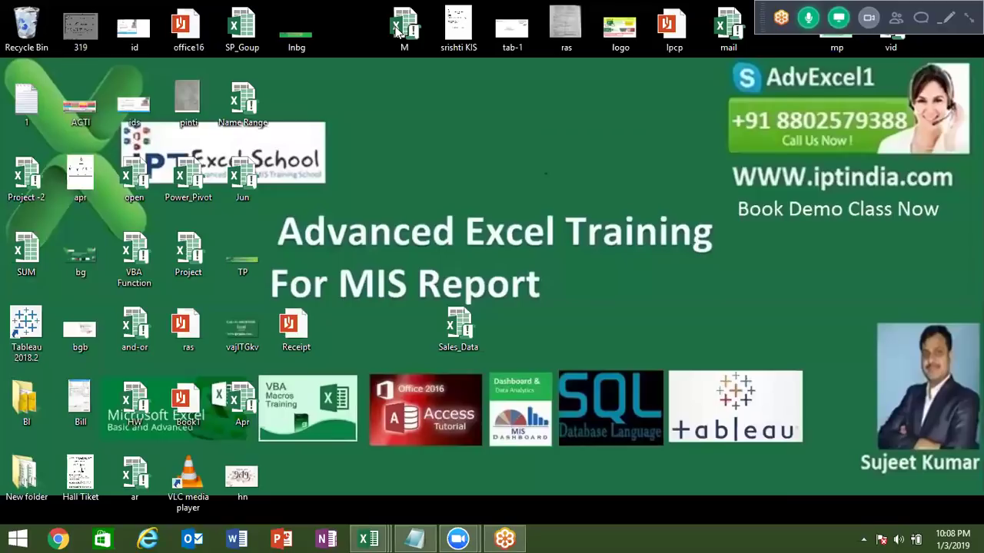